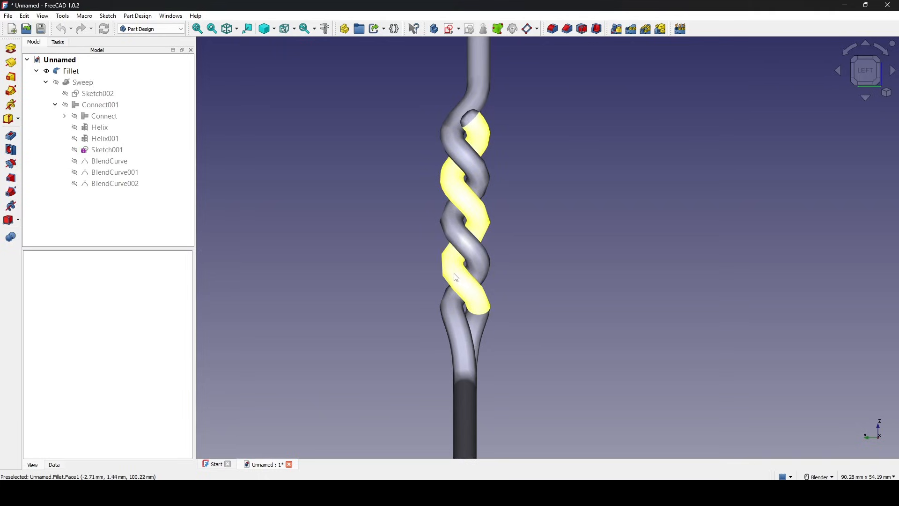
- Examine the finished wire hanger model: the twisted neck, the hook with its rounded tip, and the shoulders
{"action": "scroll", "coordinate": [465, 252], "scroll_direction": "down", "scroll_amount": 3}
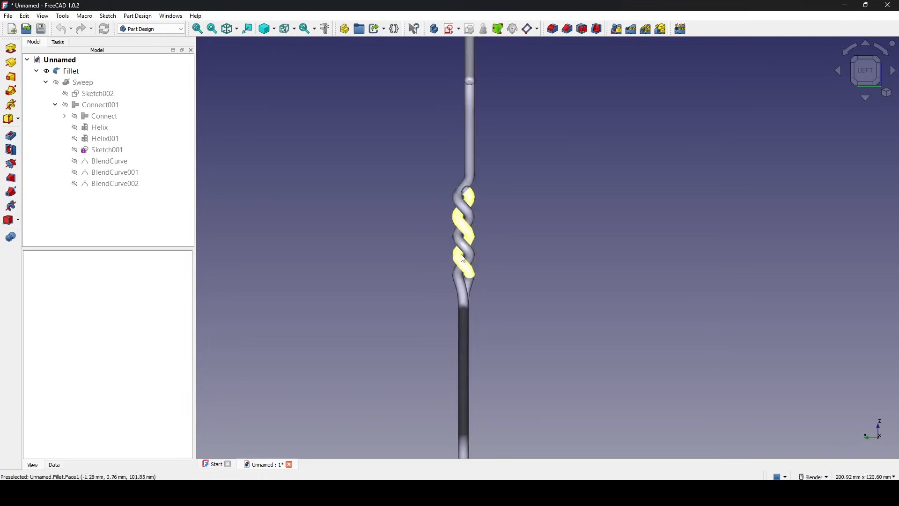
{"action": "middle_click_drag", "start_coordinate": [491, 307], "coordinate": [540, 299]}
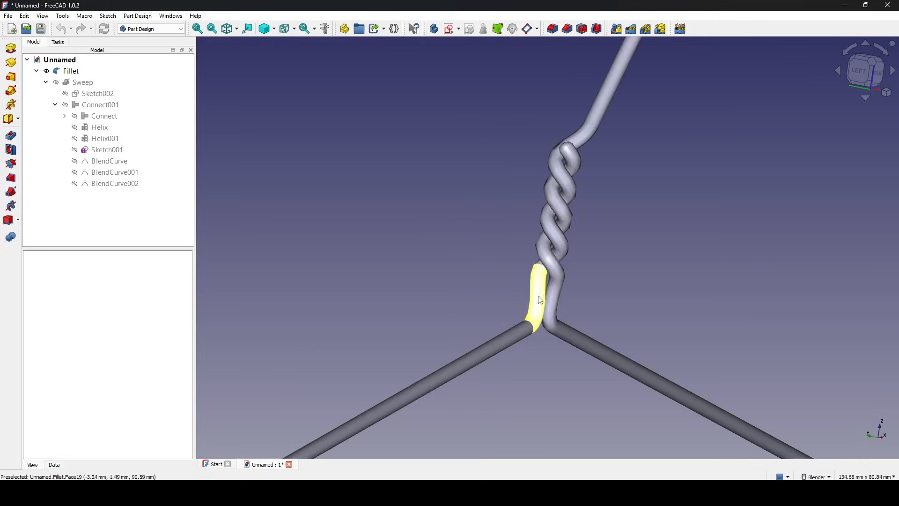
{"action": "scroll", "coordinate": [566, 283], "scroll_direction": "down", "scroll_amount": 3}
{"action": "scroll", "coordinate": [590, 206], "scroll_direction": "up", "scroll_amount": 5}
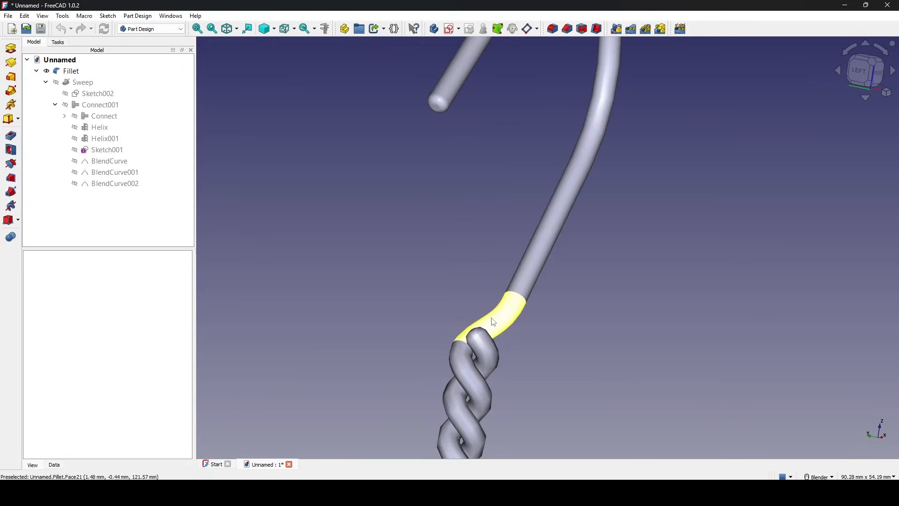
{"action": "scroll", "coordinate": [550, 305], "scroll_direction": "down", "scroll_amount": 5}
{"action": "scroll", "coordinate": [540, 240], "scroll_direction": "up", "scroll_amount": 4}
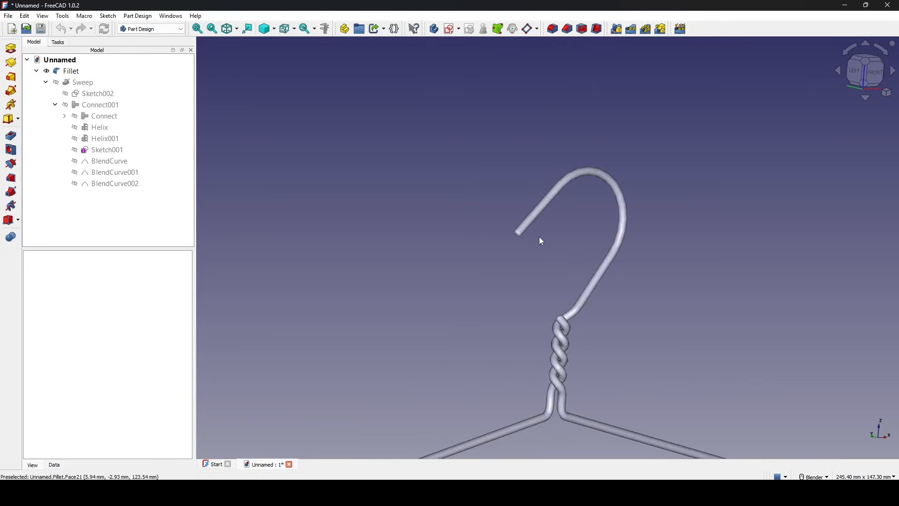
{"action": "left_click", "coordinate": [498, 233]}
{"action": "scroll", "coordinate": [520, 262], "scroll_direction": "down", "scroll_amount": 4}
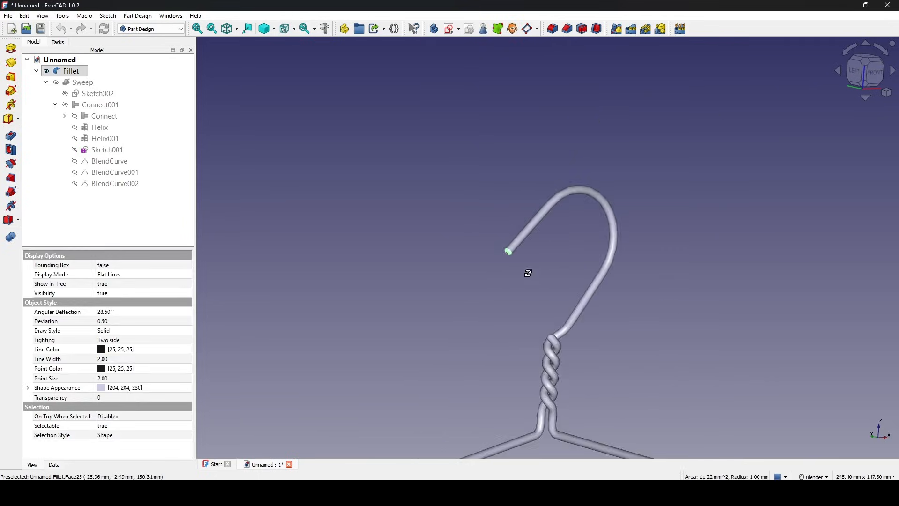
{"action": "middle_click_drag", "start_coordinate": [528, 271], "coordinate": [575, 288]}
{"action": "left_click", "coordinate": [535, 281]}
{"action": "scroll", "coordinate": [543, 285], "scroll_direction": "down", "scroll_amount": 1}
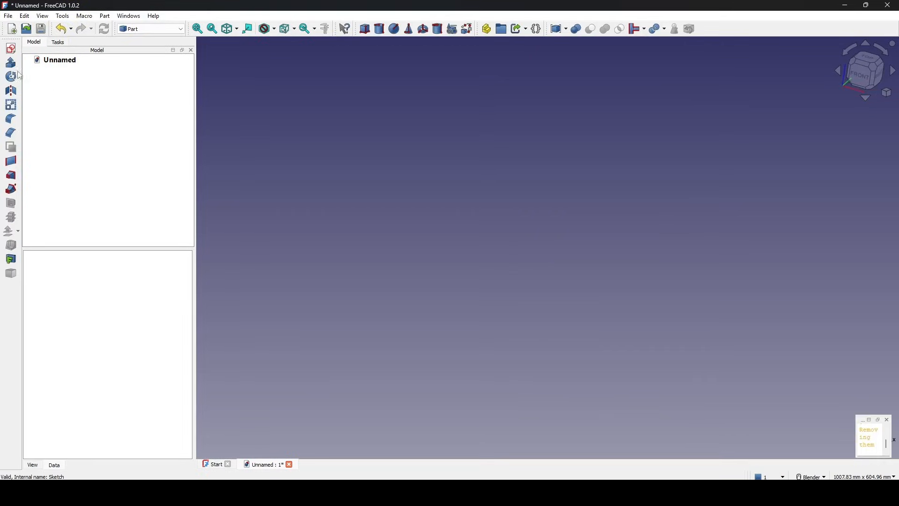
- Create a new sketch on the XZ plane with no offset
{"action": "left_click", "coordinate": [12, 49]}
{"action": "left_click", "coordinate": [421, 231]}
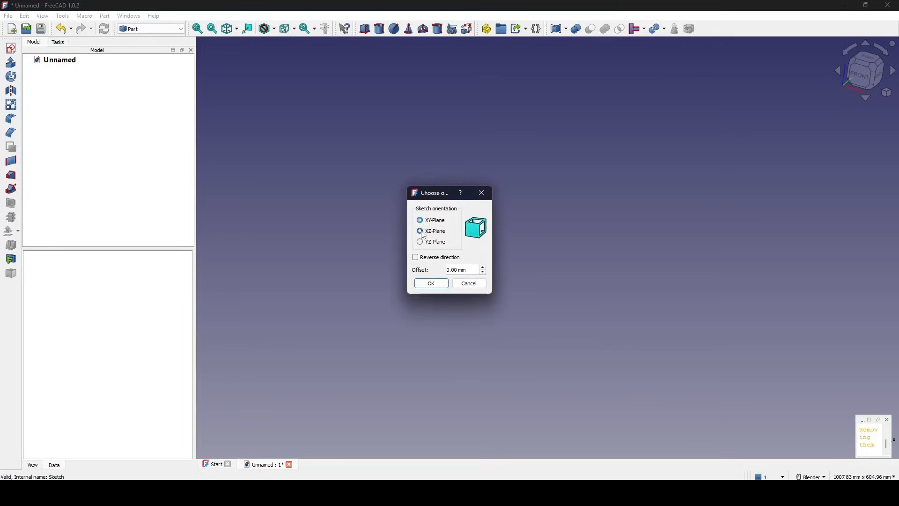
{"action": "left_click", "coordinate": [432, 284]}
- Draw a line about 26 mm long from the origin along the horizontal axis in the positive direction
{"action": "scroll", "coordinate": [548, 268], "scroll_direction": "up", "scroll_amount": 5}
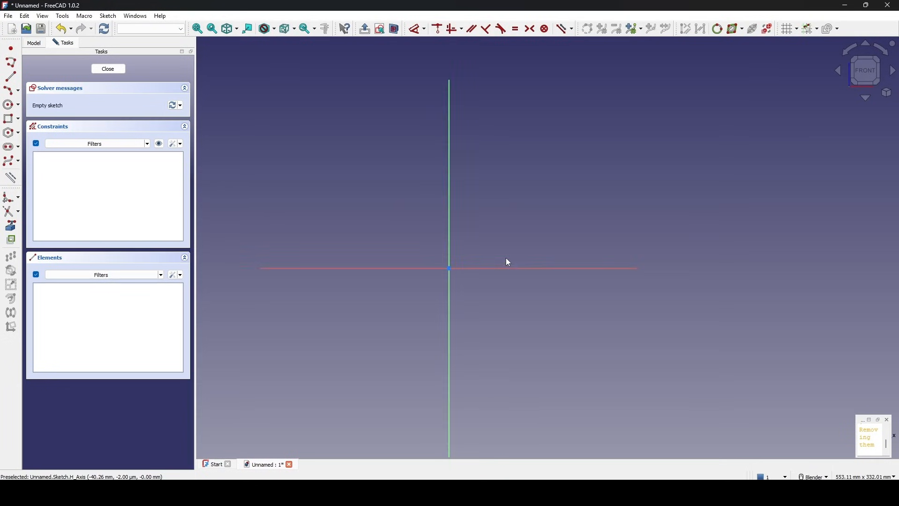
{"action": "scroll", "coordinate": [482, 231], "scroll_direction": "up", "scroll_amount": 5}
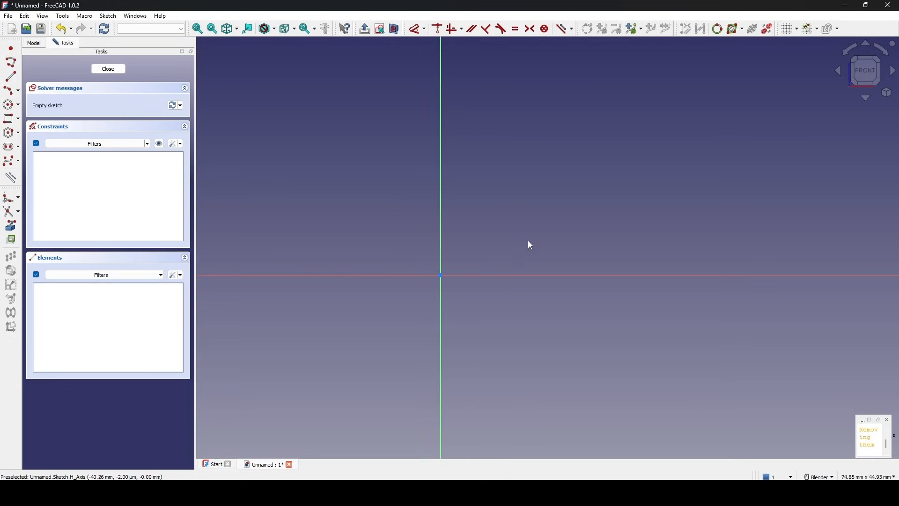
{"action": "left_click", "coordinate": [11, 77]}
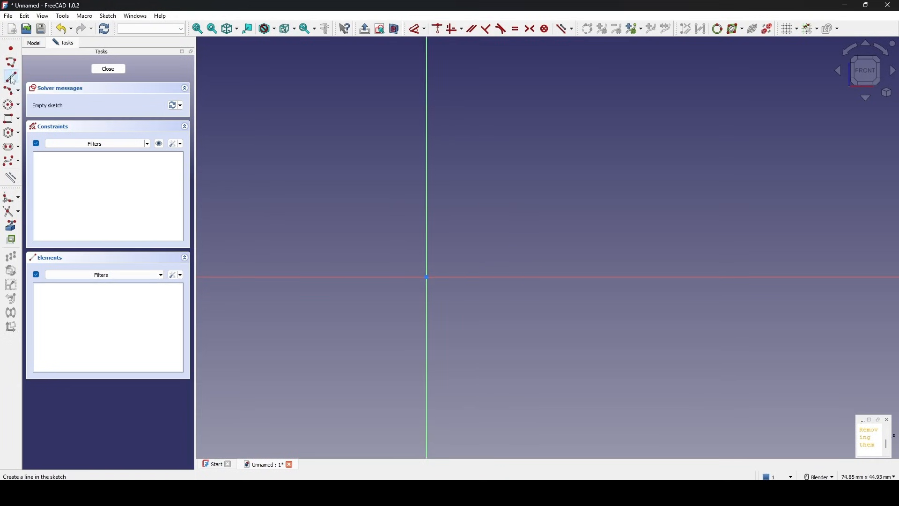
{"action": "left_click", "coordinate": [427, 278]}
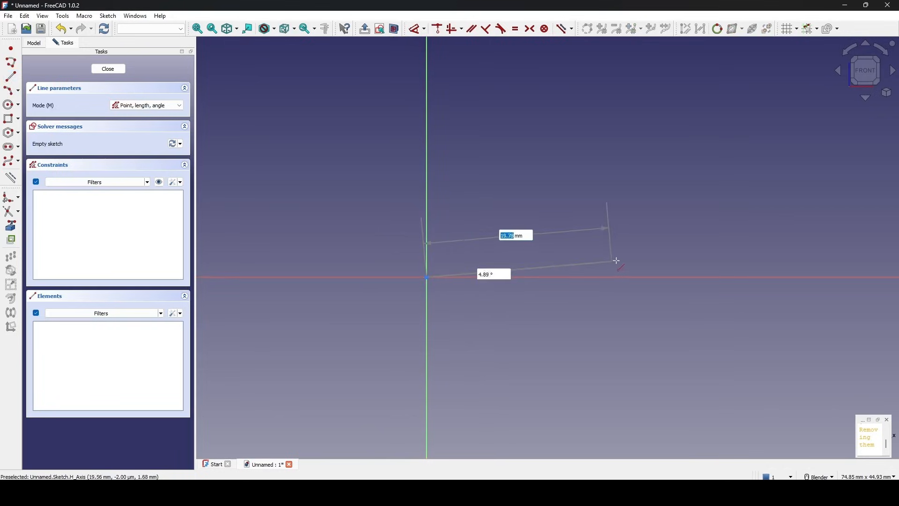
{"action": "left_click", "coordinate": [667, 276]}
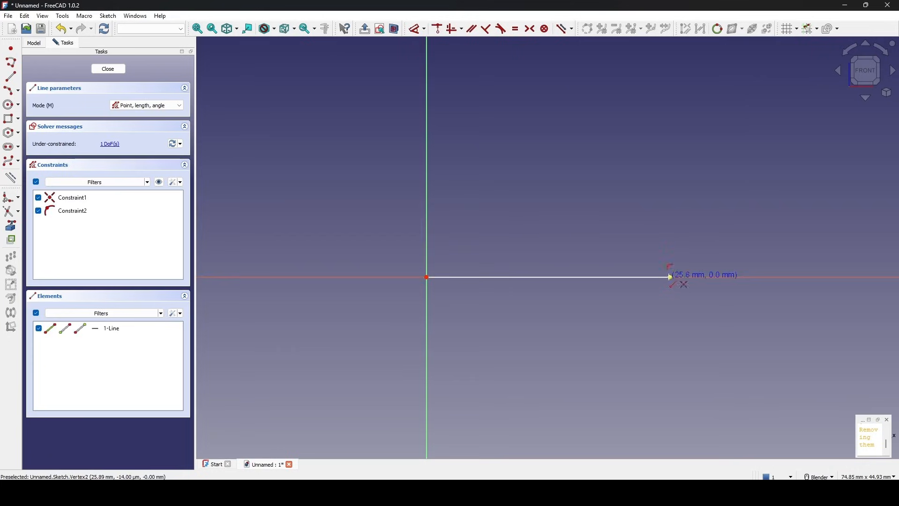
{"action": "right_click", "coordinate": [679, 241]}
- Constrain the horizontal line's length to 190 mm and move its dimension further below the line
{"action": "key", "text": "d"}
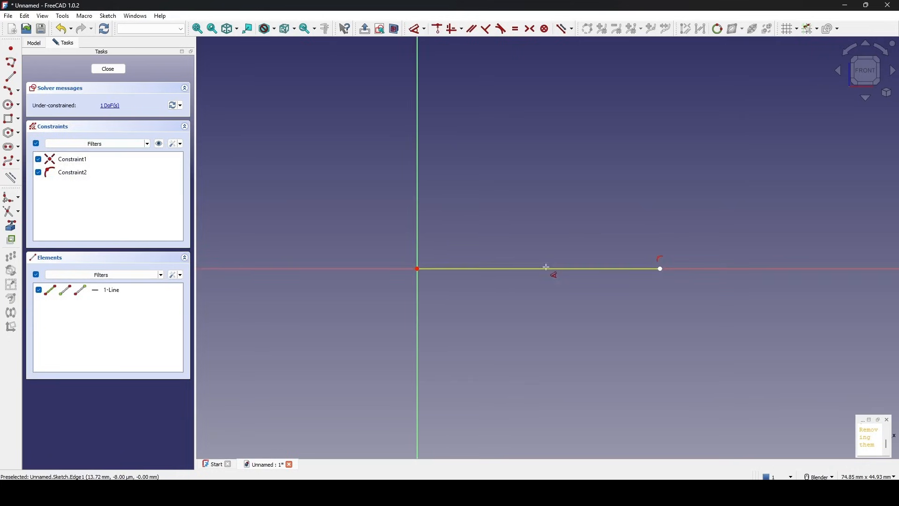
{"action": "left_click", "coordinate": [547, 268]}
{"action": "left_click", "coordinate": [552, 305]}
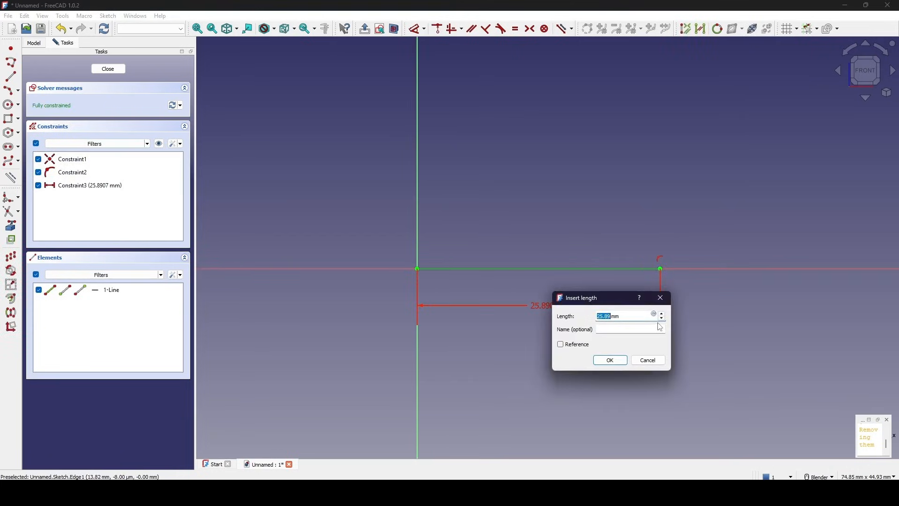
{"action": "type", "text": "1"}
{"action": "key", "text": "Return"}
{"action": "scroll", "coordinate": [596, 327], "scroll_direction": "down", "scroll_amount": 12}
{"action": "middle_click_drag", "start_coordinate": [659, 338], "coordinate": [514, 349], "text": "shift"}
{"action": "scroll", "coordinate": [514, 349], "scroll_direction": "up", "scroll_amount": 3}
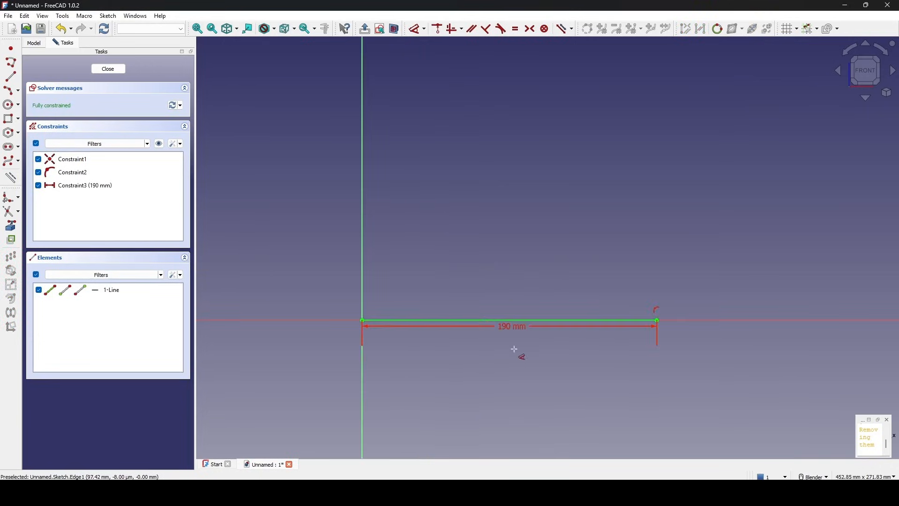
{"action": "left_click_drag", "start_coordinate": [507, 330], "coordinate": [508, 365]}
- Draw a small three-point arc upward from the horizontal line's outer endpoint, bulging away from the origin
{"action": "scroll", "coordinate": [659, 264], "scroll_direction": "up", "scroll_amount": 1}
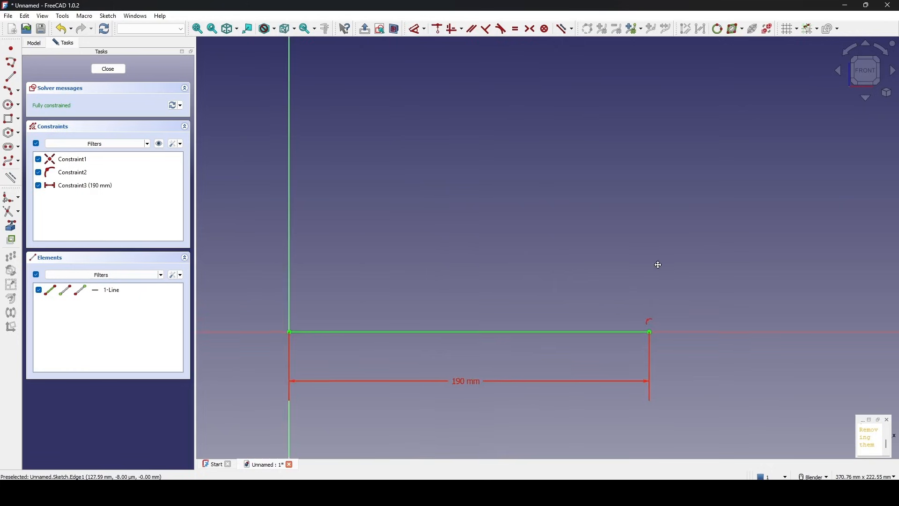
{"action": "mouse_move", "coordinate": [658, 265]}
{"action": "middle_mouse_down", "text": "shift"}
{"action": "mouse_move", "coordinate": [649, 257]}
{"action": "mouse_move", "coordinate": [607, 260]}
{"action": "middle_mouse_up", "text": "shift"}
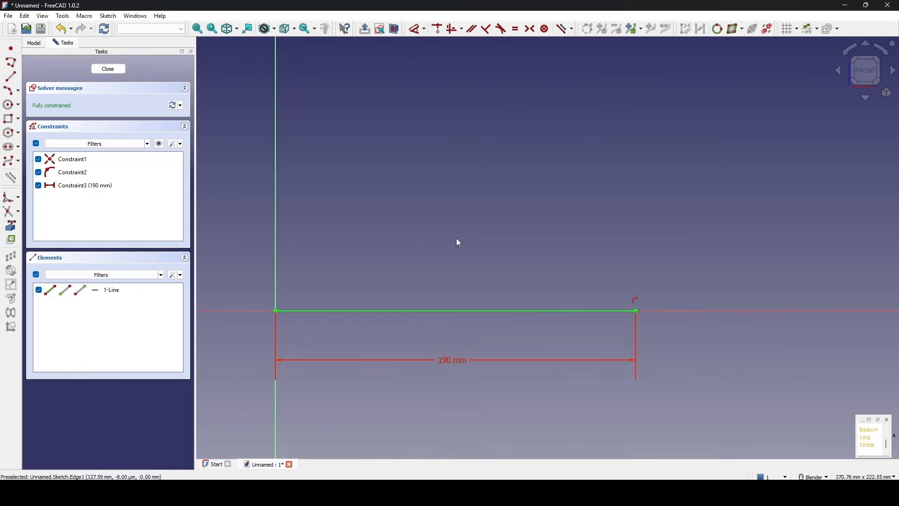
{"action": "left_click", "coordinate": [10, 91]}
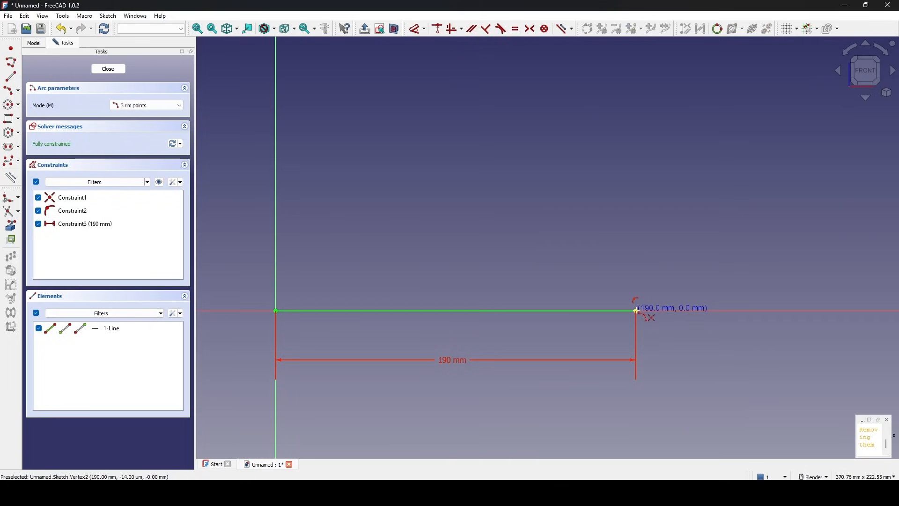
{"action": "left_click", "coordinate": [637, 311]}
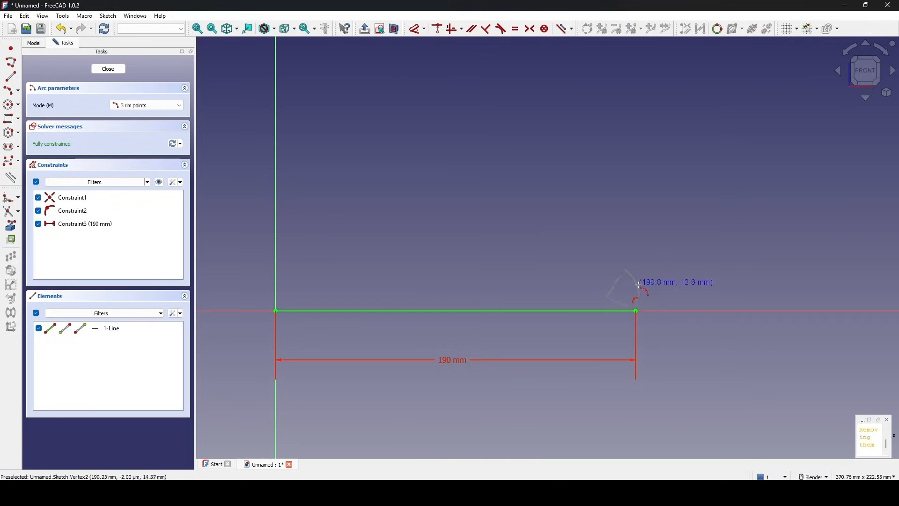
{"action": "left_click", "coordinate": [642, 285]}
- Make the arc tangent to the horizontal axis at the base line's outer end
{"action": "scroll", "coordinate": [672, 289], "scroll_direction": "up", "scroll_amount": 5}
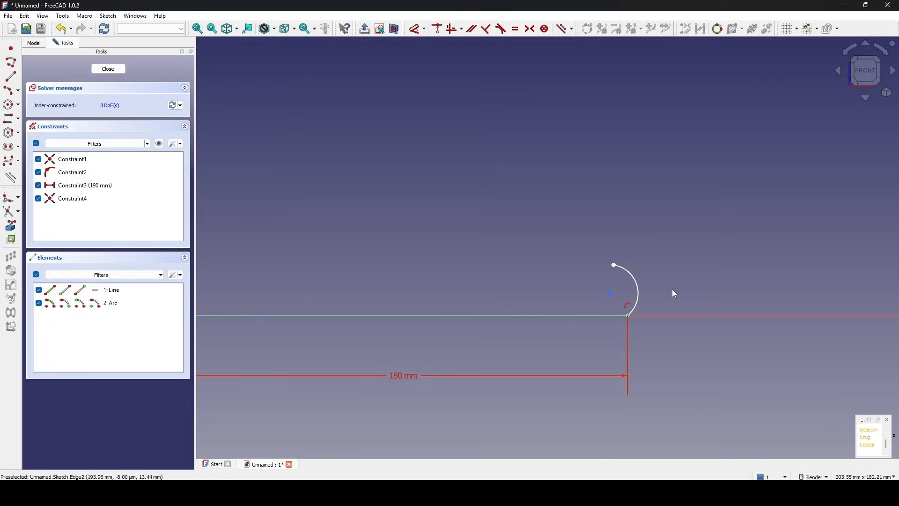
{"action": "middle_click_drag", "start_coordinate": [629, 304], "coordinate": [629, 290], "text": "shift"}
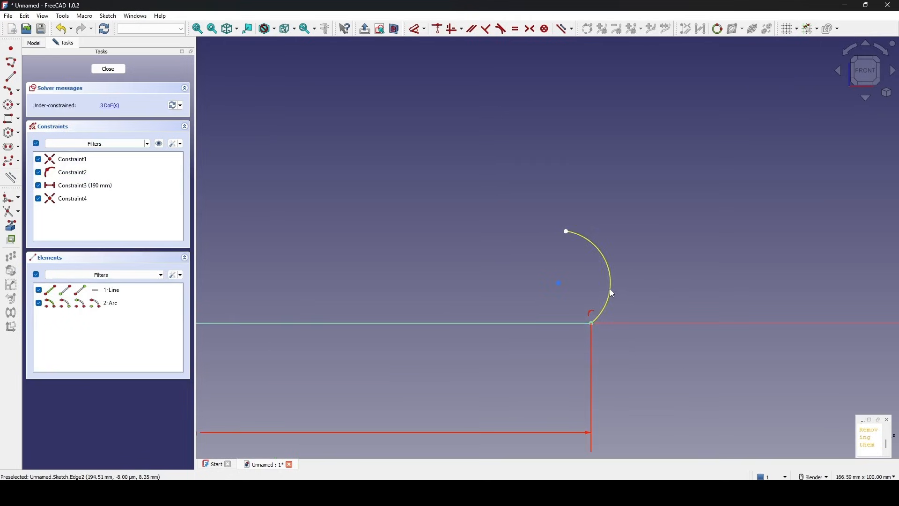
{"action": "left_click", "coordinate": [611, 288]}
{"action": "left_click", "coordinate": [622, 325]}
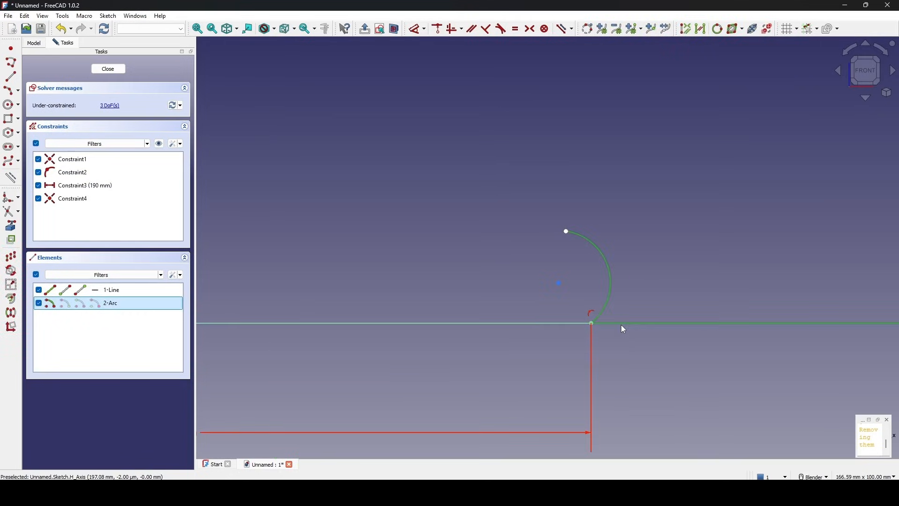
{"action": "key", "text": "t"}
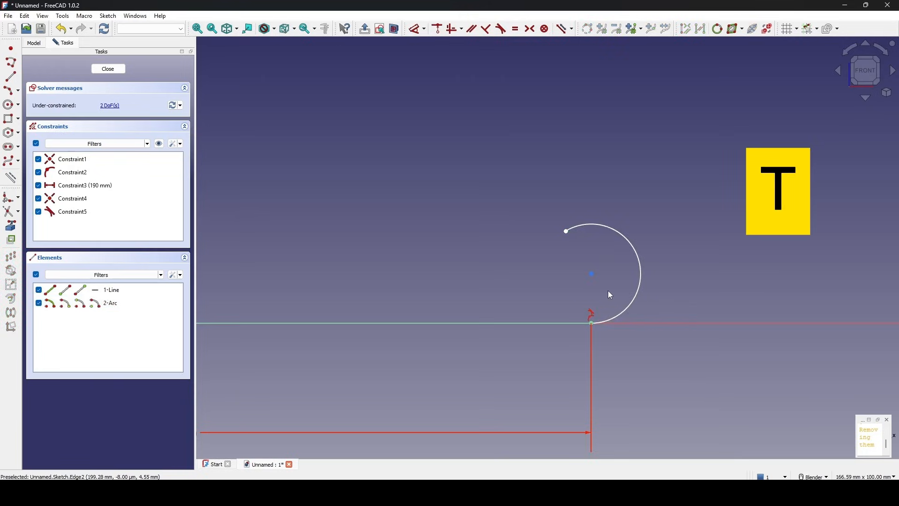
- Constrain the arc's radius to 15 mm
{"action": "key", "text": "d"}
{"action": "left_click", "coordinate": [635, 251]}
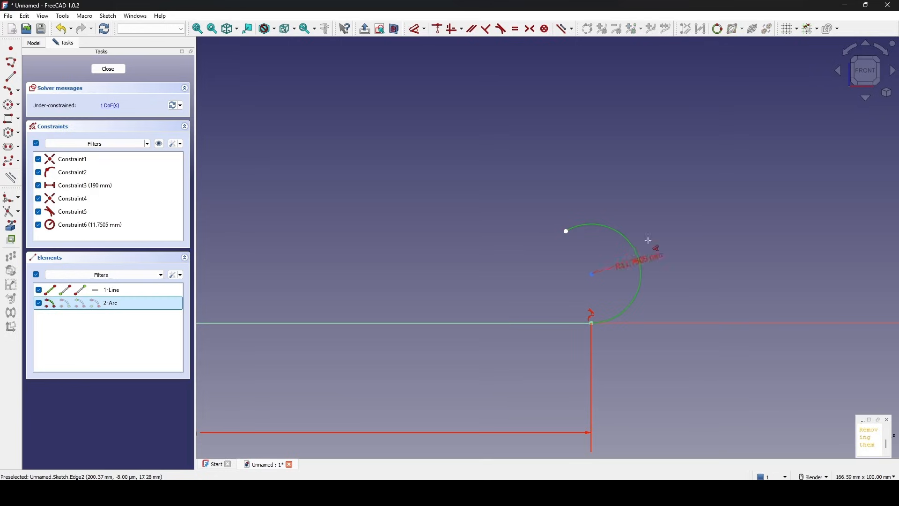
{"action": "left_click", "coordinate": [669, 227]}
{"action": "type", "text": "15mm"}
{"action": "left_click", "coordinate": [727, 283]}
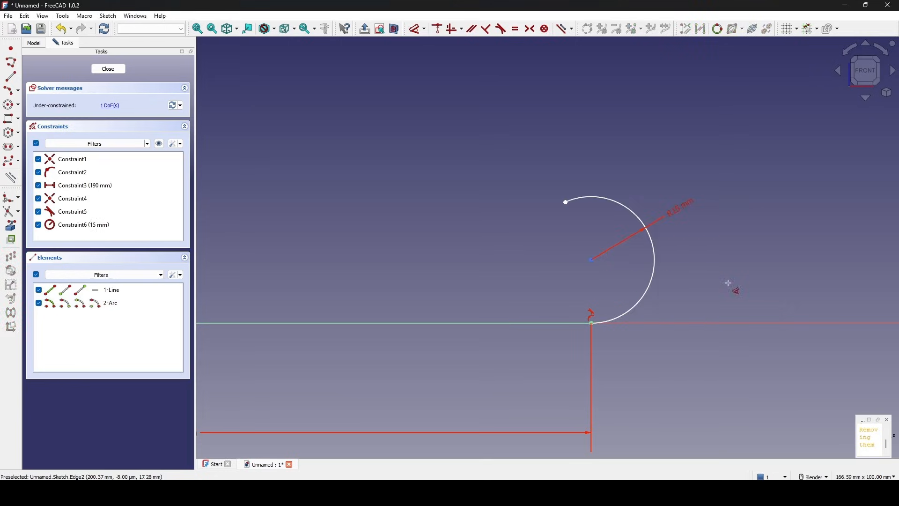
- Draw a three-segment polyline from the arc's free end: a short dip tangent to the arc, a rise, and a long slope toward the vertical axis
{"action": "scroll", "coordinate": [726, 260], "scroll_direction": "down", "scroll_amount": 3}
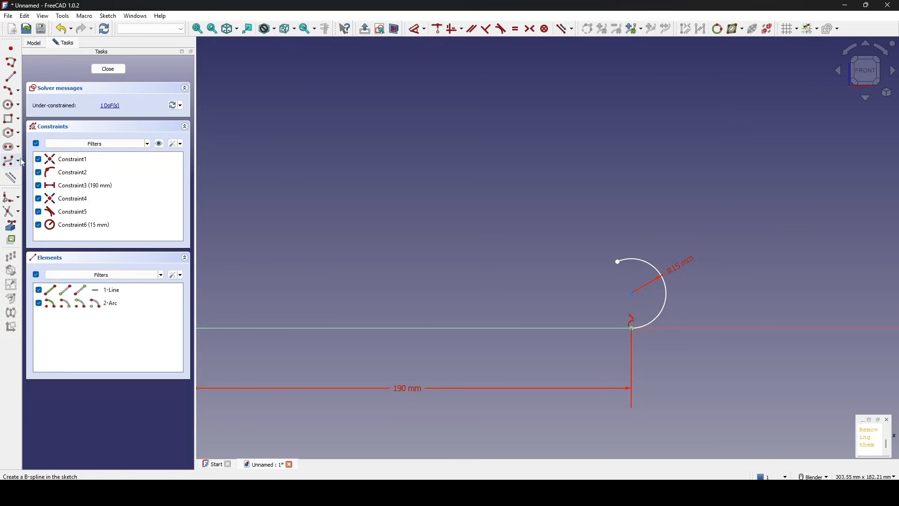
{"action": "left_click", "coordinate": [11, 65]}
{"action": "scroll", "coordinate": [635, 290], "scroll_direction": "up", "scroll_amount": 1}
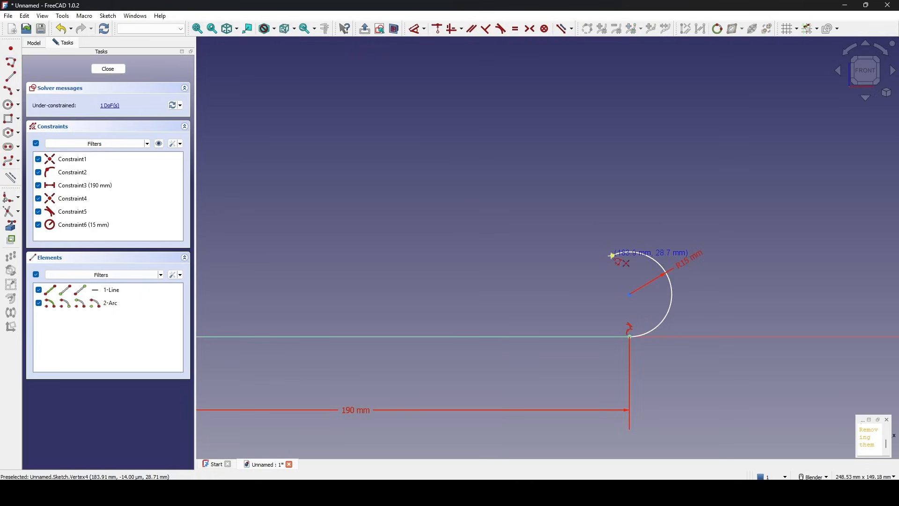
{"action": "left_click", "coordinate": [612, 256]}
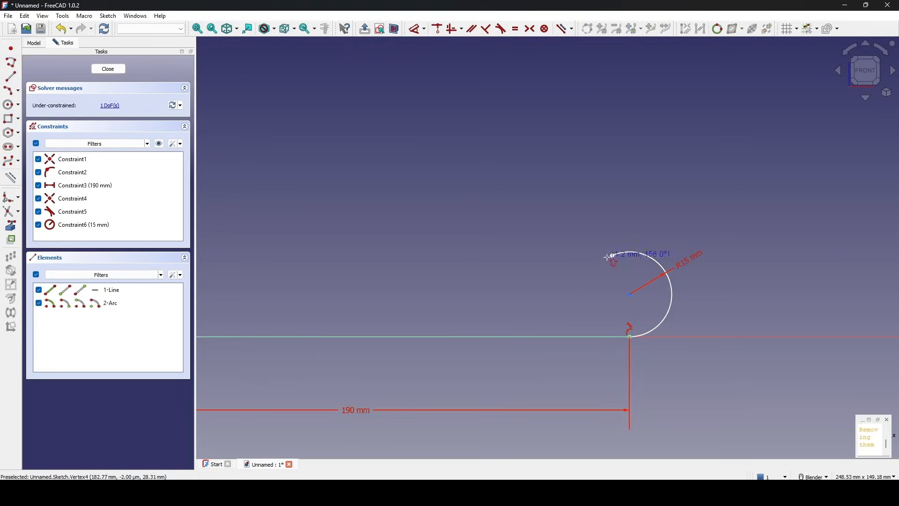
{"action": "left_click", "coordinate": [567, 277]}
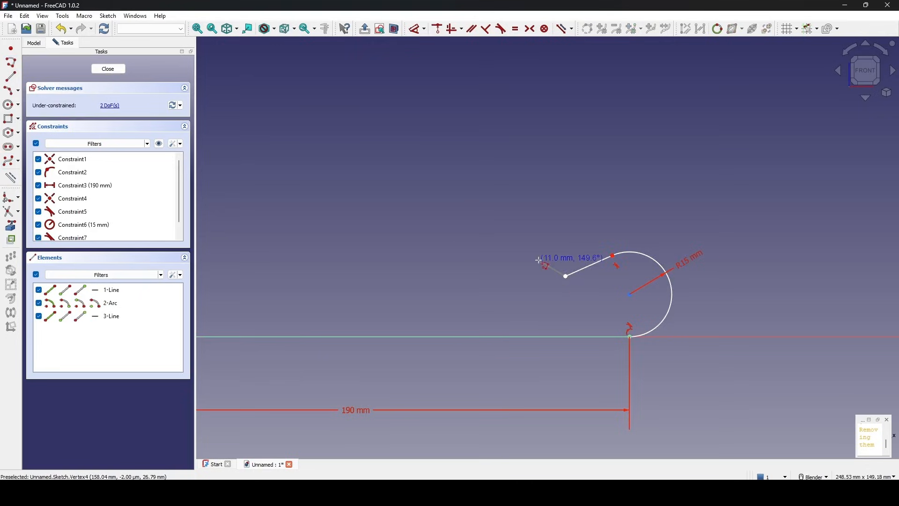
{"action": "left_click", "coordinate": [503, 223]}
{"action": "scroll", "coordinate": [487, 215], "scroll_direction": "down", "scroll_amount": 4}
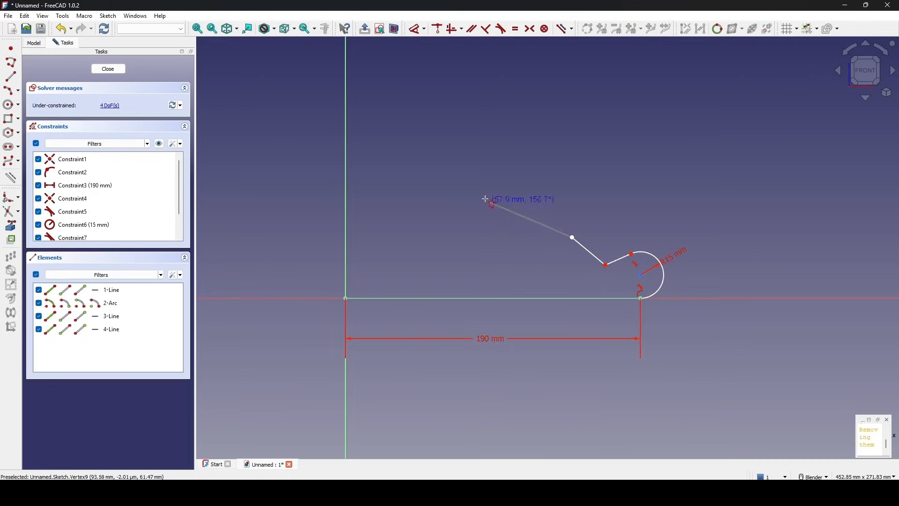
{"action": "left_click", "coordinate": [386, 182]}
{"action": "key", "text": "Escape"}
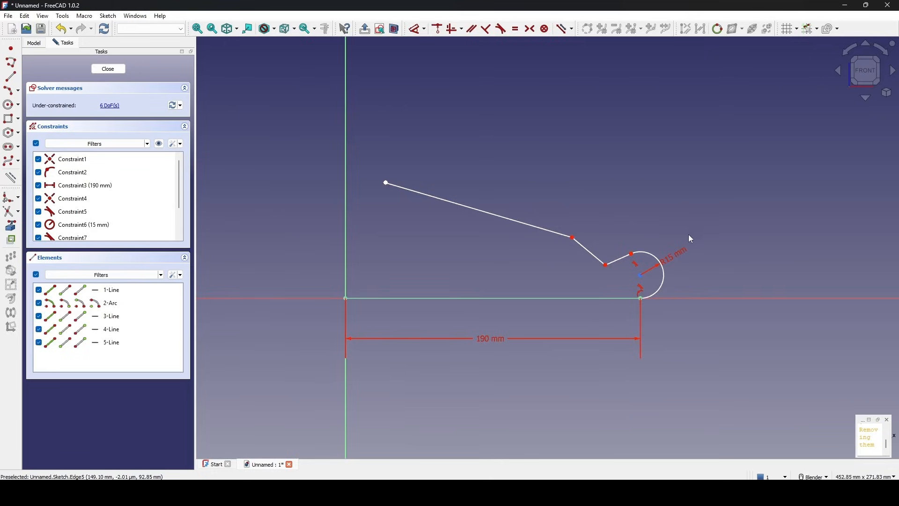
- Adjust the joint between the arc and the short tangent line so that the line slopes more gently
{"action": "scroll", "coordinate": [644, 278], "scroll_direction": "up", "scroll_amount": 2}
{"action": "scroll", "coordinate": [643, 278], "scroll_direction": "up", "scroll_amount": 2}
{"action": "mouse_move", "coordinate": [643, 275]}
{"action": "middle_mouse_down", "text": "shift"}
{"action": "mouse_move", "coordinate": [634, 251]}
{"action": "mouse_move", "coordinate": [598, 235]}
{"action": "middle_mouse_up", "text": "shift"}
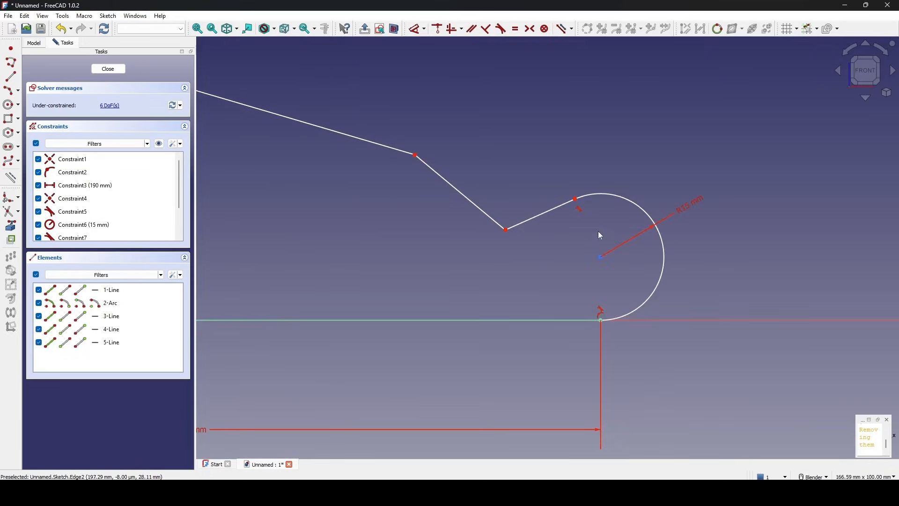
{"action": "mouse_move", "coordinate": [576, 201]}
{"action": "left_mouse_down"}
{"action": "mouse_move", "coordinate": [562, 211]}
{"action": "mouse_move", "coordinate": [587, 207]}
{"action": "left_mouse_up"}
- Constrain the length of the short line tangent to the arc to 20 mm
{"action": "middle_click_drag", "start_coordinate": [593, 220], "coordinate": [586, 209], "text": "shift"}
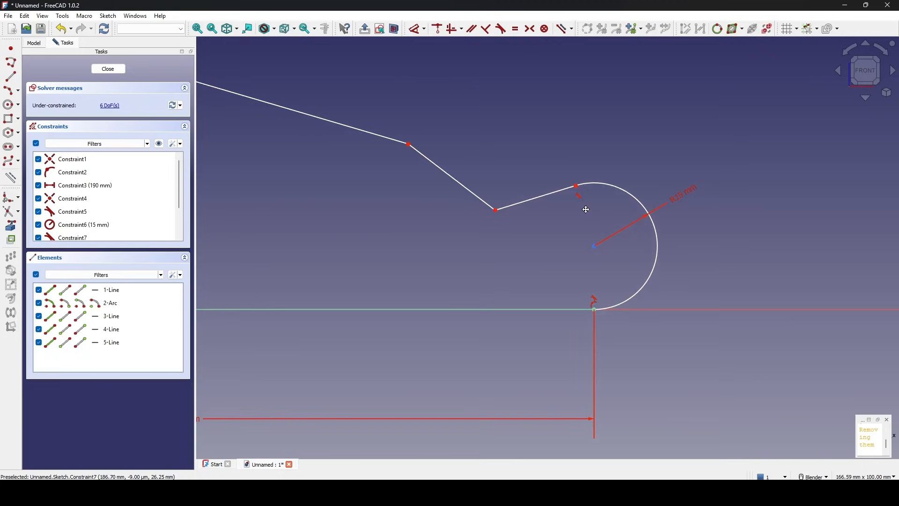
{"action": "left_click", "coordinate": [546, 196]}
{"action": "key", "text": "l"}
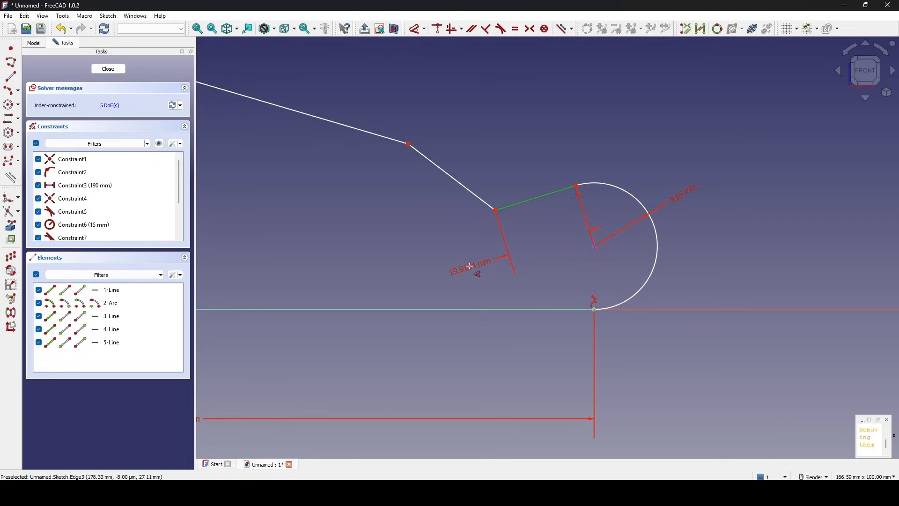
{"action": "left_click", "coordinate": [470, 266]}
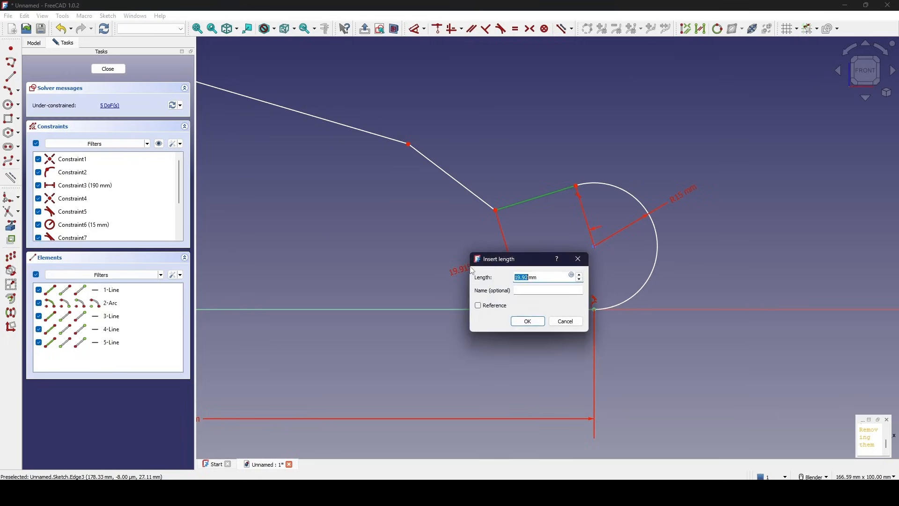
{"action": "type", "text": "20"}
{"action": "key", "text": "Return"}
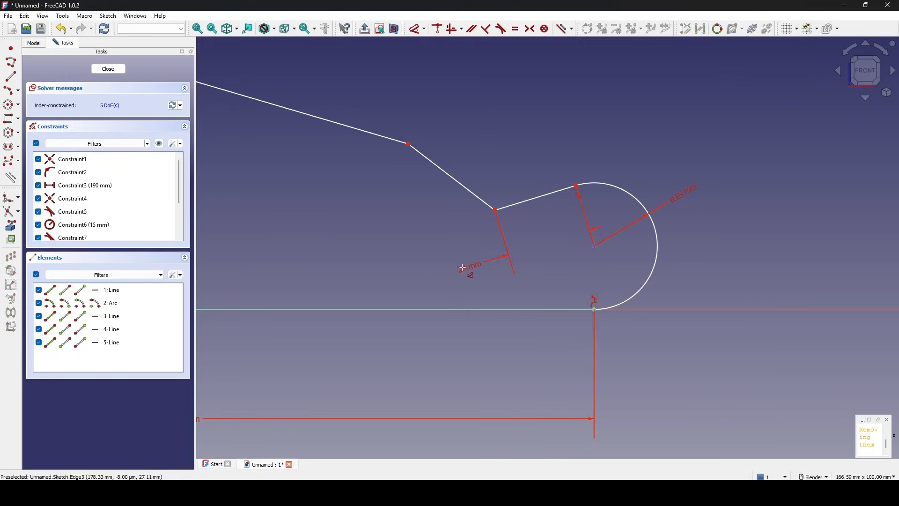
{"action": "key", "text": "Escape"}
- Constrain the angle between the short tangent line and the horizontal base line to 10°
{"action": "key", "text": "d"}
{"action": "left_click", "coordinate": [541, 201]}
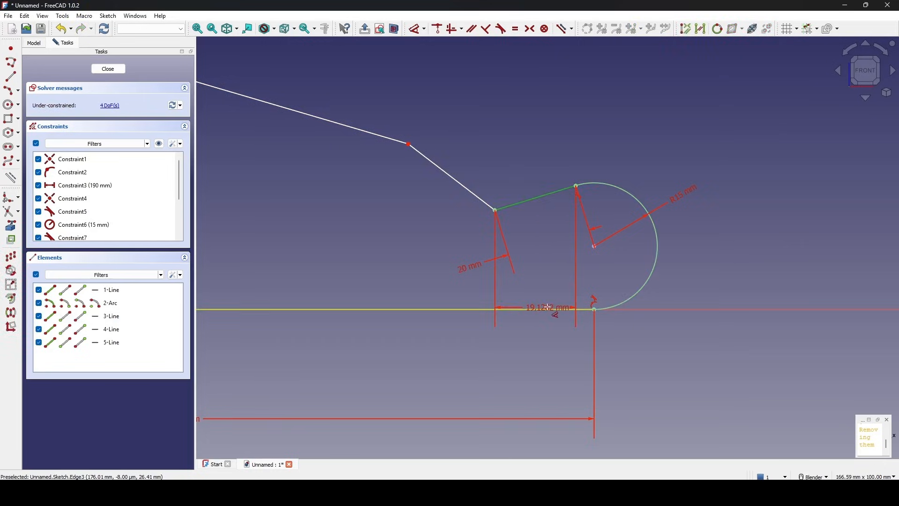
{"action": "left_click", "coordinate": [548, 307]}
{"action": "left_click", "coordinate": [547, 274]}
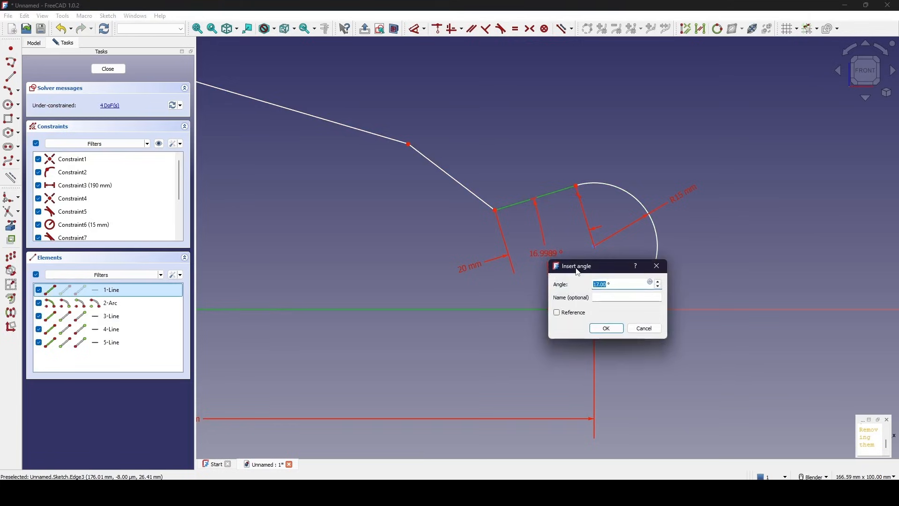
{"action": "type", "text": "10"}
{"action": "key", "text": "Return"}
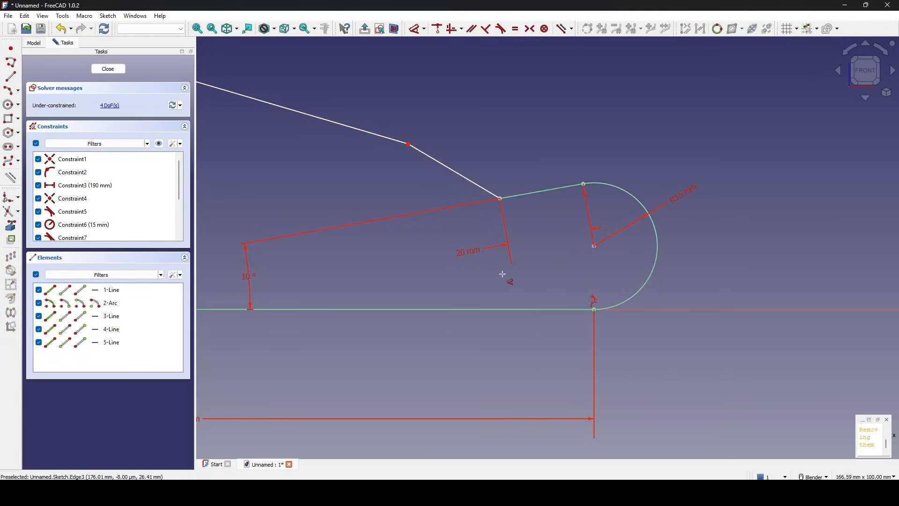
- Constrain the angle between the rising line and the short tangent line to 110°
{"action": "left_click", "coordinate": [472, 183]}
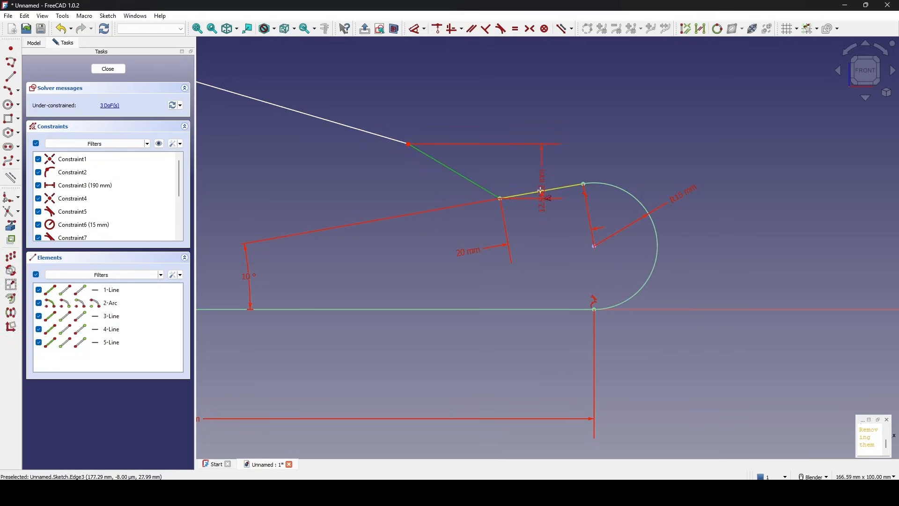
{"action": "left_click", "coordinate": [539, 189]}
{"action": "left_click", "coordinate": [537, 166]}
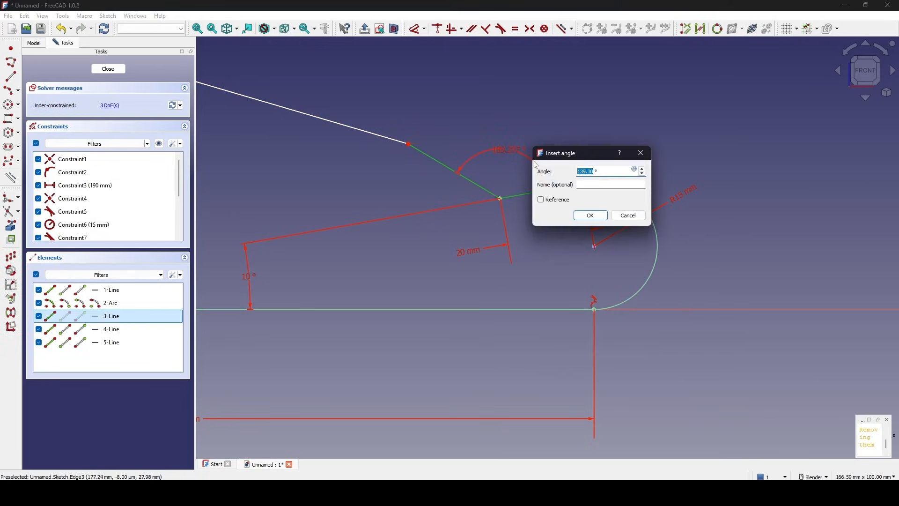
{"action": "type", "text": "110"}
{"action": "key", "text": "Return"}
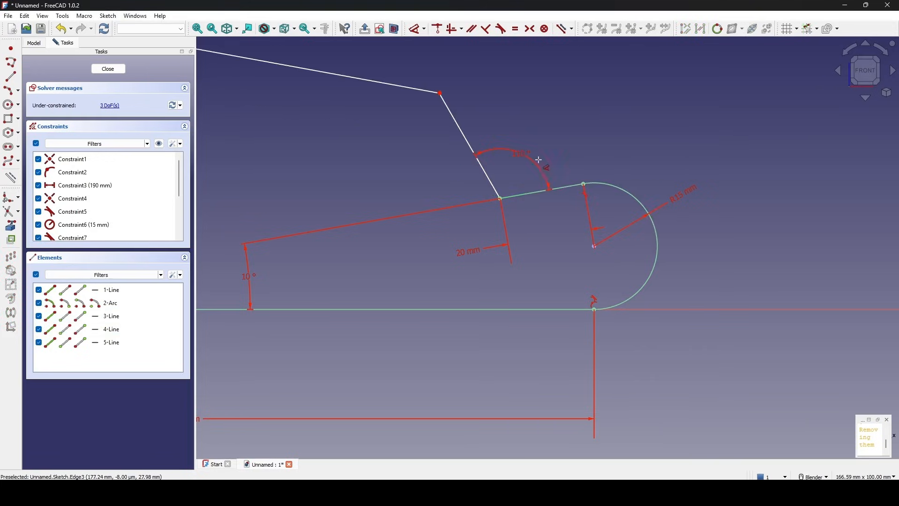
- Constrain the length of the rising line between the short tangent line and the long slope to 25 mm
{"action": "scroll", "coordinate": [550, 163], "scroll_direction": "down", "scroll_amount": 3}
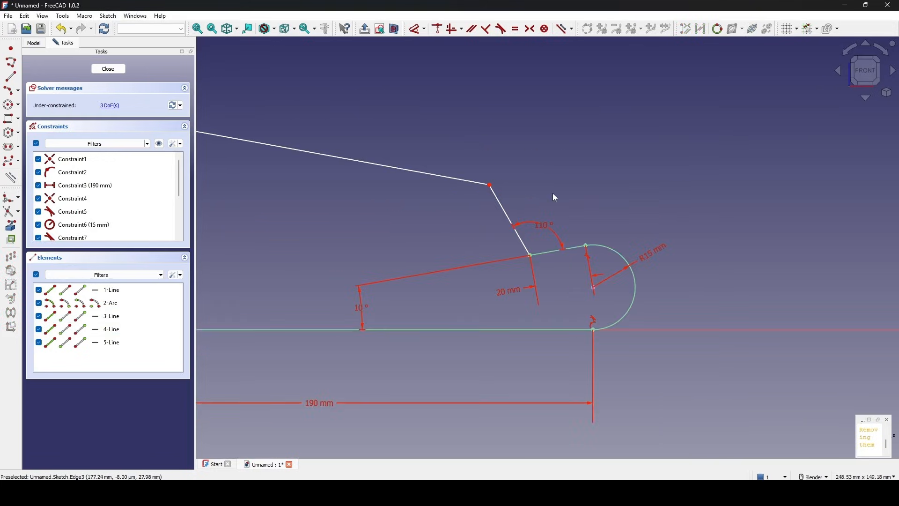
{"action": "key", "text": "k"}
{"action": "key", "text": "a"}
{"action": "left_click", "coordinate": [509, 211]}
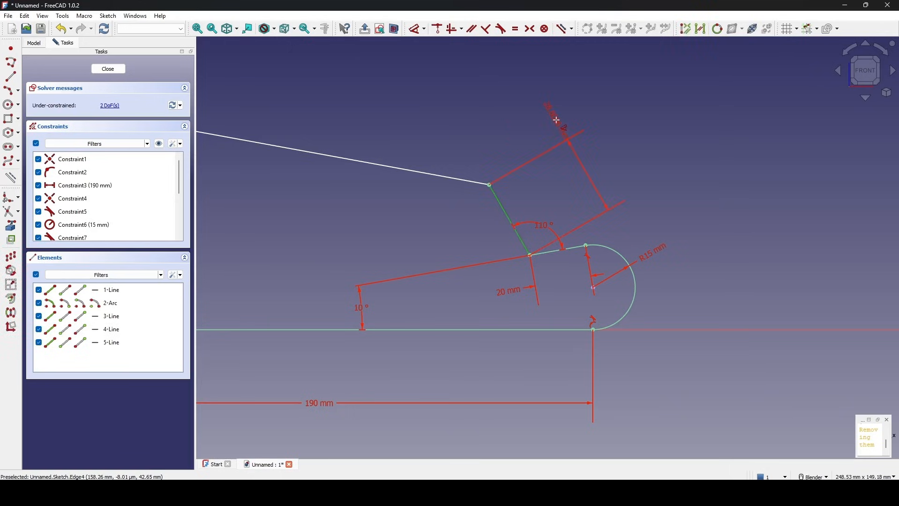
{"action": "left_click", "coordinate": [558, 126]}
{"action": "type", "text": "25"}
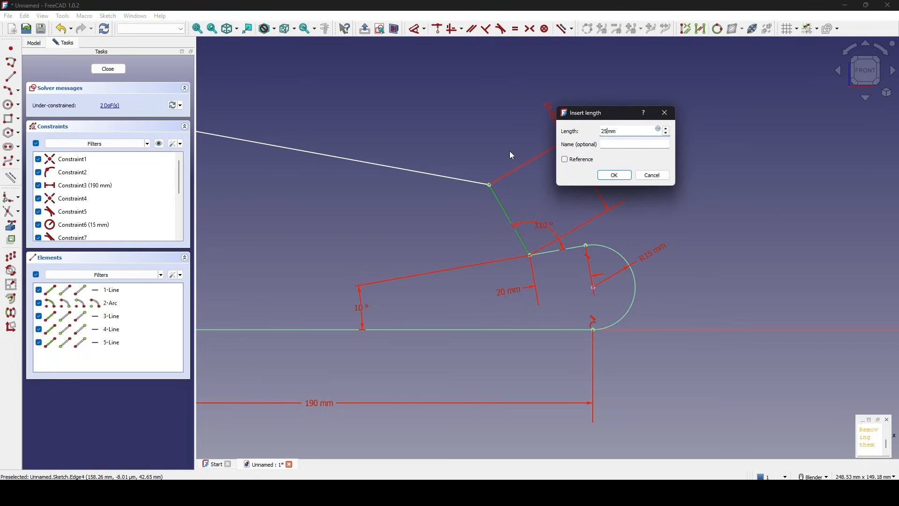
{"action": "key", "text": "Return"}
- Constrain the horizontal distance from the long slope's free end to the vertical axis to 6 mm
{"action": "scroll", "coordinate": [494, 156], "scroll_direction": "down", "scroll_amount": 4}
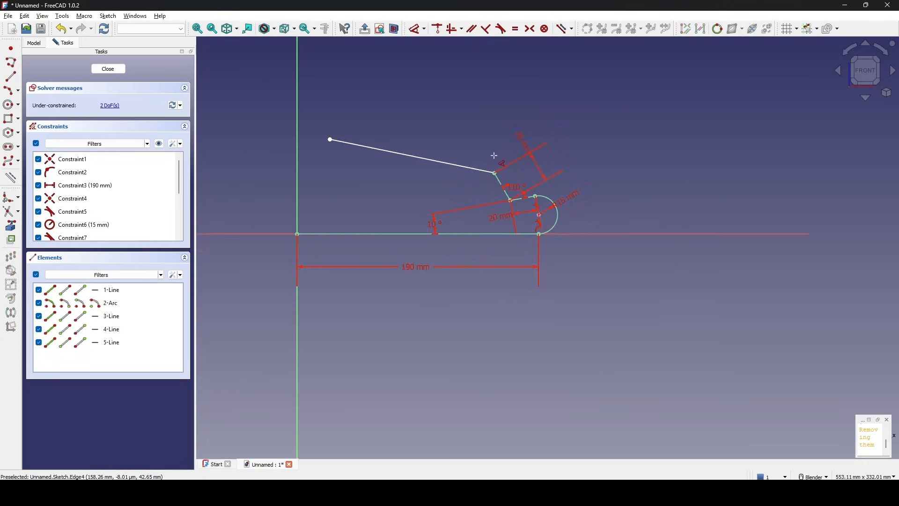
{"action": "middle_click_drag", "start_coordinate": [493, 157], "coordinate": [580, 187], "text": "shift"}
{"action": "scroll", "coordinate": [580, 186], "scroll_direction": "up", "scroll_amount": 2}
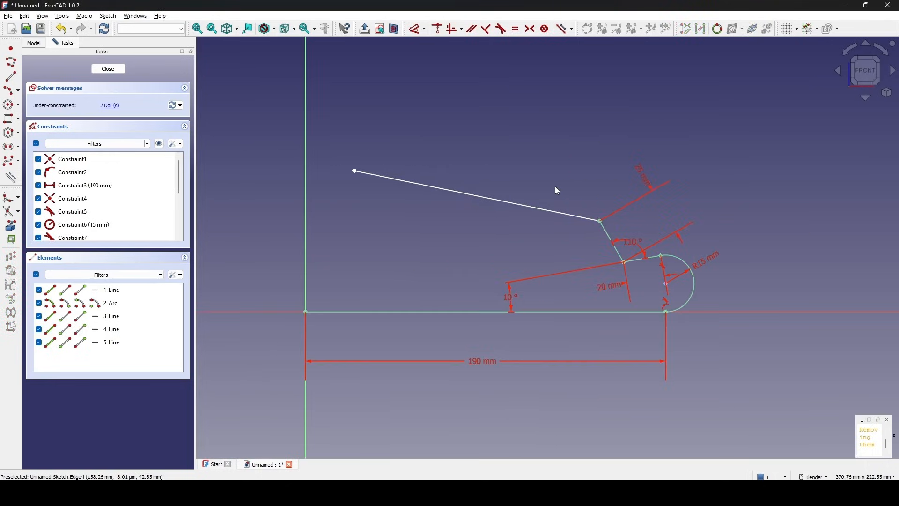
{"action": "left_click", "coordinate": [355, 171]}
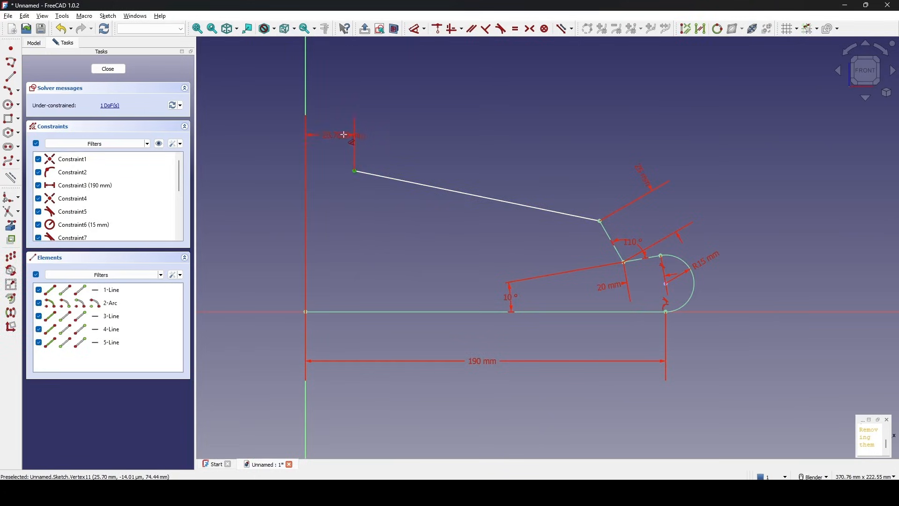
{"action": "left_click", "coordinate": [342, 136]}
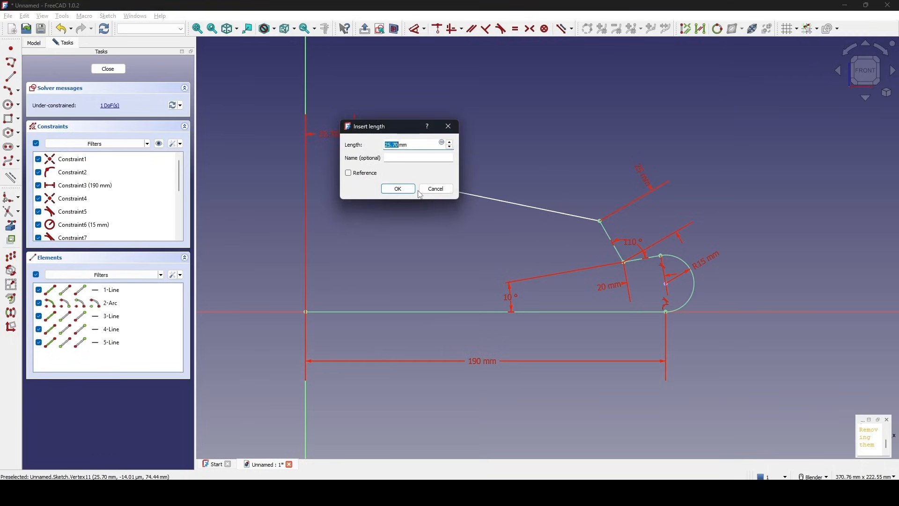
{"action": "type", "text": "6"}
{"action": "left_click", "coordinate": [398, 188]}
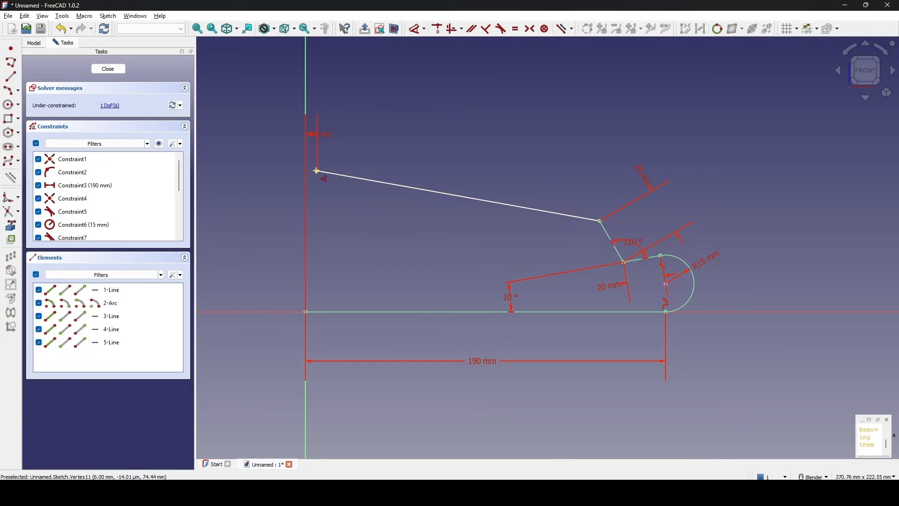
- Constrain the height of the long slope's free end above the horizontal axis to 85 mm
{"action": "left_click", "coordinate": [317, 172]}
{"action": "left_click", "coordinate": [257, 239]}
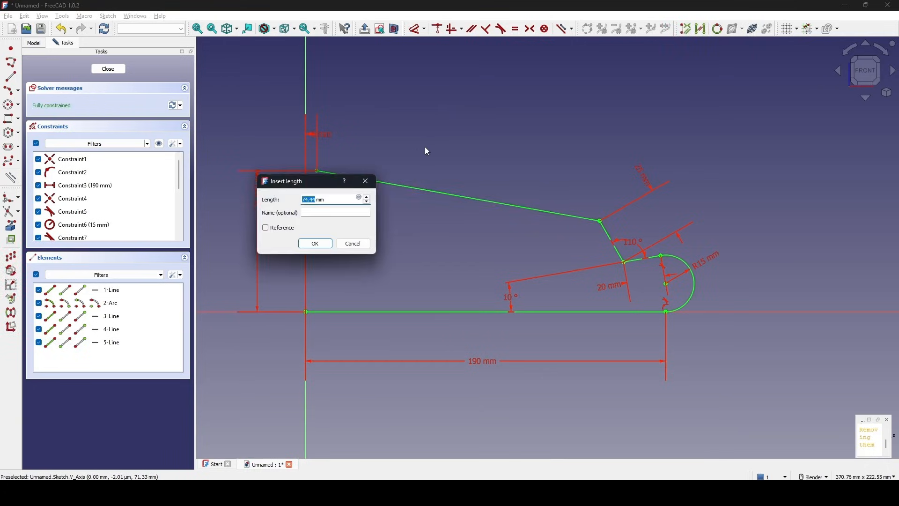
{"action": "type", "text": "85"}
{"action": "key", "text": "Return"}
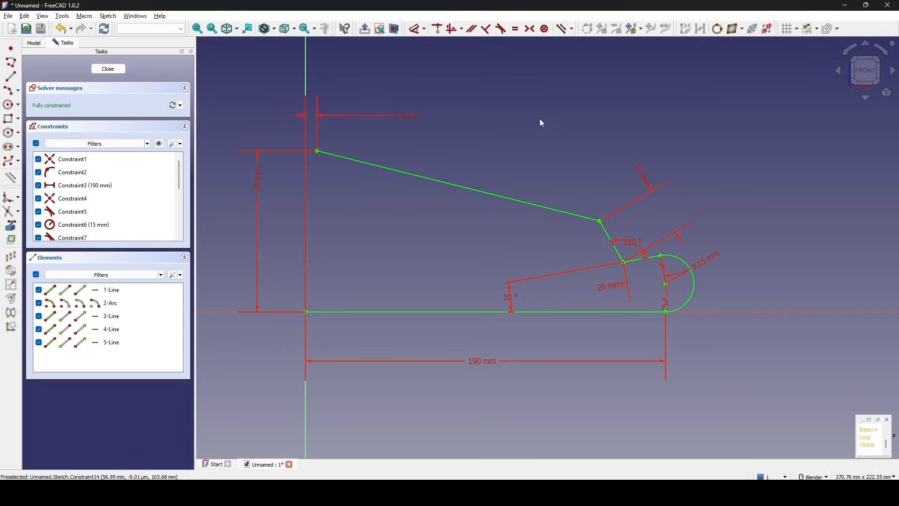
- Spread out the 25 mm, 20 mm, R15 and 110° dimension labels so they clear the sketch lines
{"action": "scroll", "coordinate": [558, 136], "scroll_direction": "down", "scroll_amount": 3}
{"action": "scroll", "coordinate": [605, 164], "scroll_direction": "up", "scroll_amount": 3}
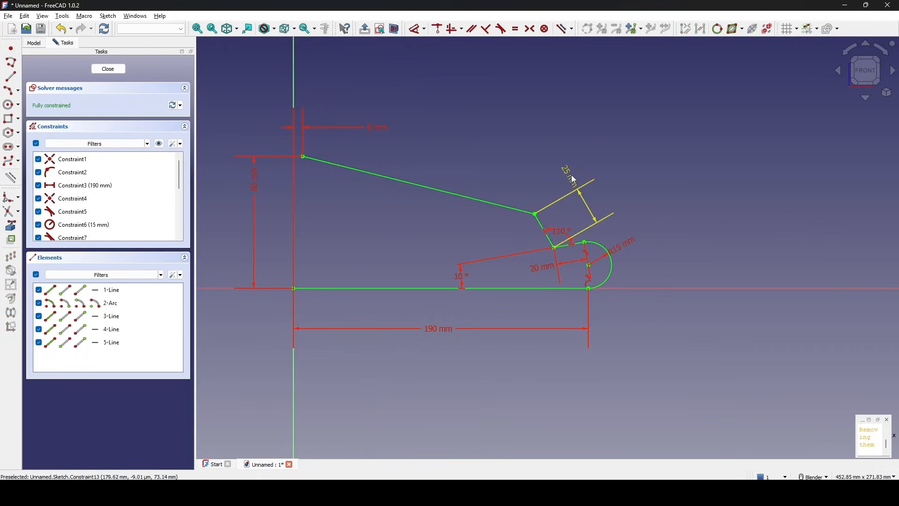
{"action": "left_click_drag", "start_coordinate": [589, 140], "coordinate": [601, 156]}
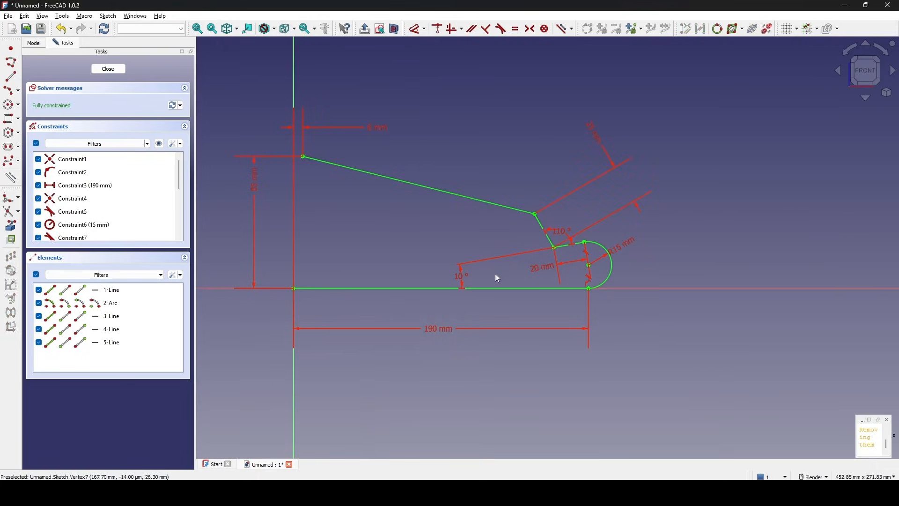
{"action": "left_click_drag", "start_coordinate": [541, 270], "coordinate": [534, 271]}
{"action": "left_click_drag", "start_coordinate": [627, 247], "coordinate": [661, 258]}
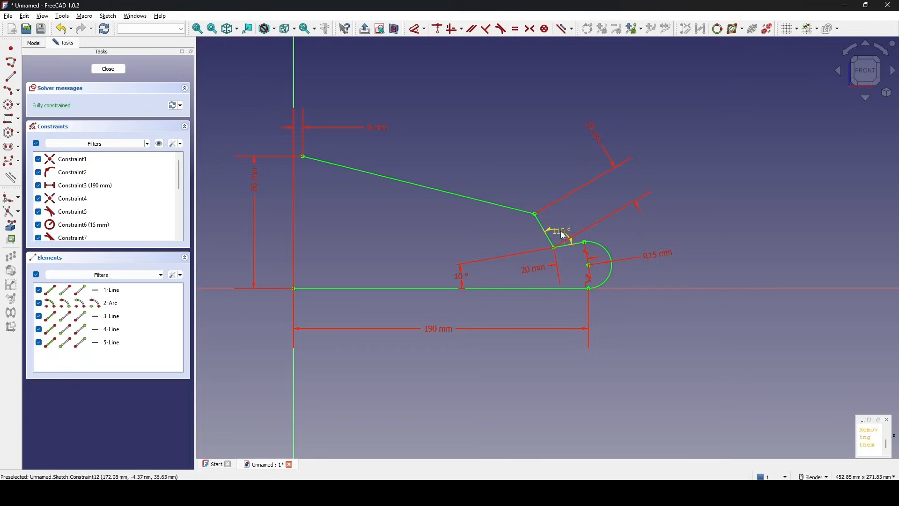
{"action": "left_click_drag", "start_coordinate": [561, 232], "coordinate": [586, 226]}
- Hide all constraints in the sketch so that only the half outline's geometry shows
{"action": "scroll", "coordinate": [584, 225], "scroll_direction": "down", "scroll_amount": 2}
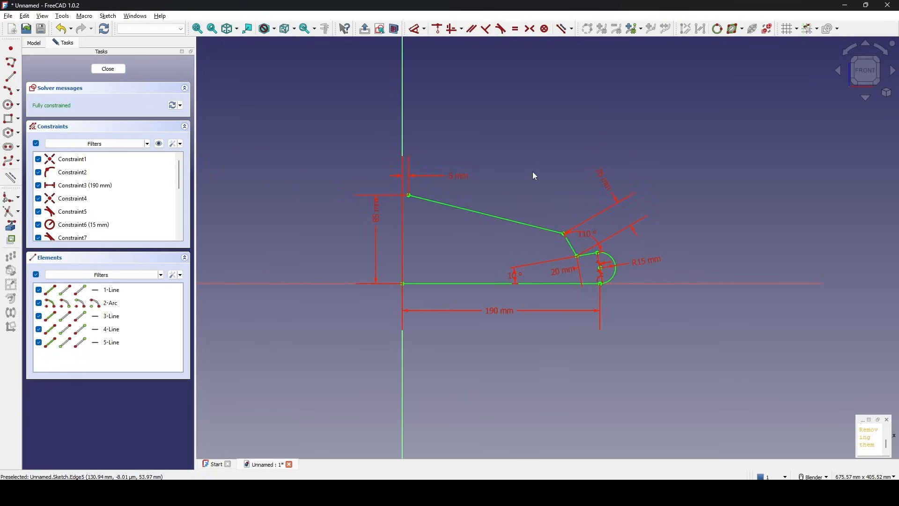
{"action": "scroll", "coordinate": [686, 176], "scroll_direction": "down", "scroll_amount": 1}
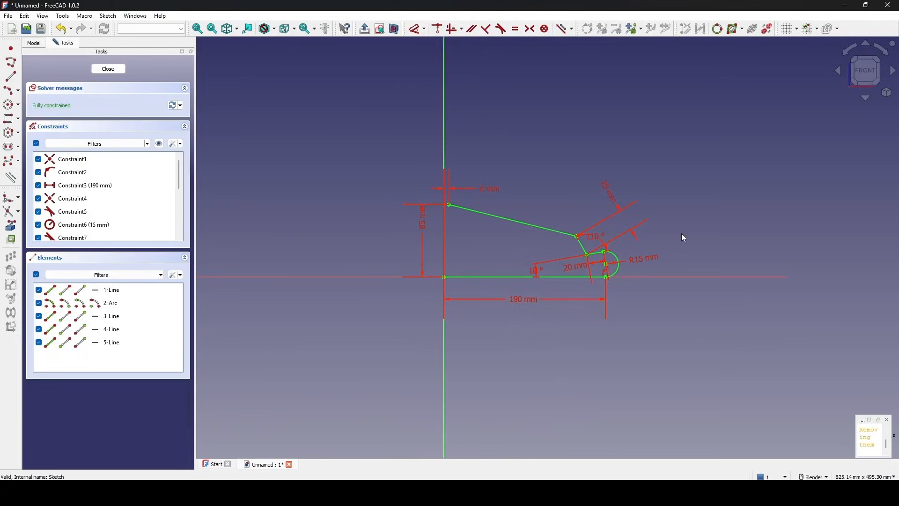
{"action": "scroll", "coordinate": [682, 234], "scroll_direction": "up", "scroll_amount": 1}
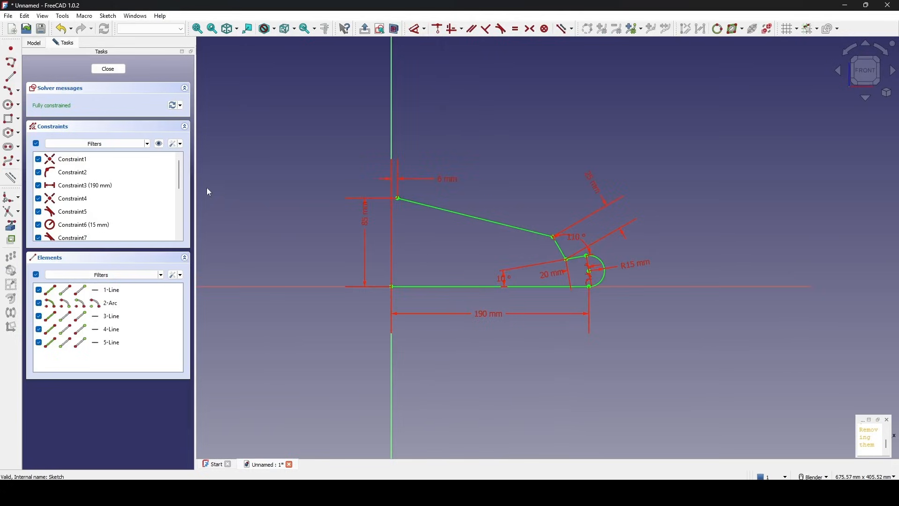
{"action": "left_click", "coordinate": [159, 145]}
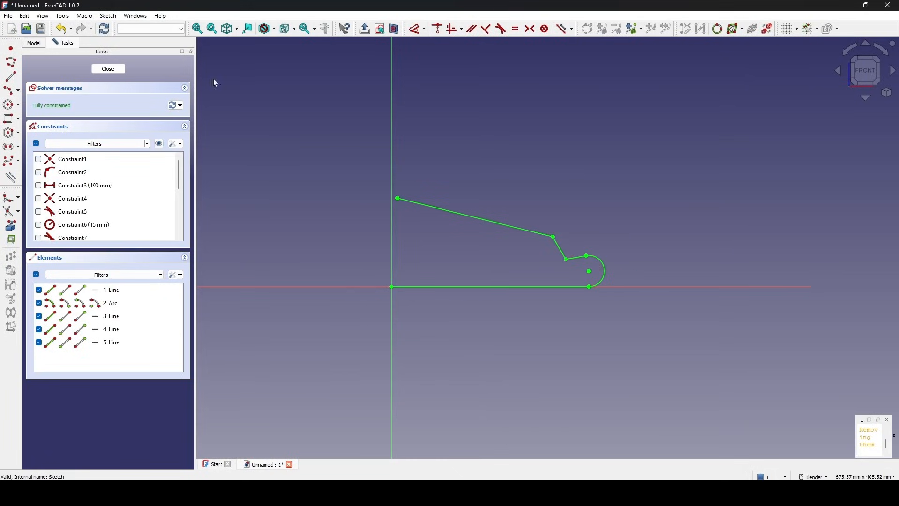
{"action": "scroll", "coordinate": [604, 256], "scroll_direction": "up", "scroll_amount": 3}
{"action": "scroll", "coordinate": [595, 258], "scroll_direction": "down", "scroll_amount": 1}
{"action": "middle_click_drag", "start_coordinate": [575, 220], "coordinate": [616, 227], "text": "shift"}
{"action": "scroll", "coordinate": [607, 225], "scroll_direction": "up", "scroll_amount": 1}
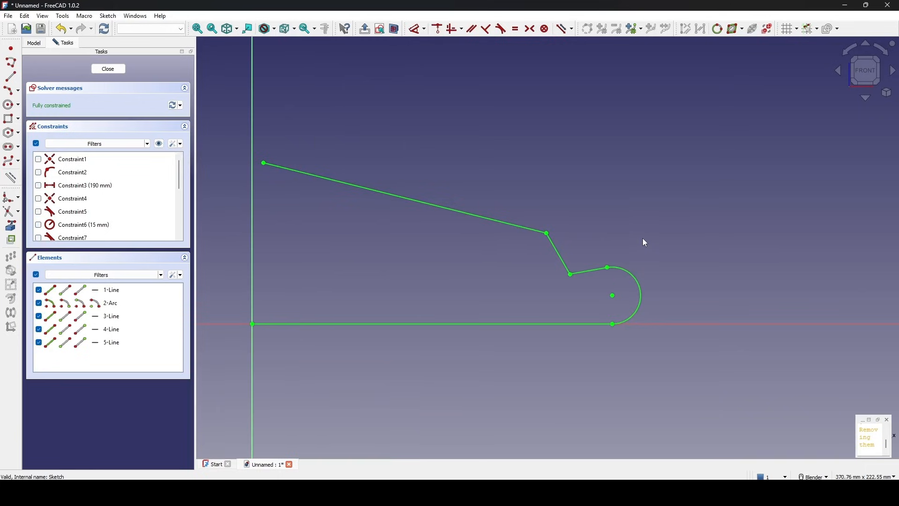
{"action": "key", "text": "F1"}
{"action": "left_click_drag", "start_coordinate": [229, 103], "coordinate": [722, 423]}
{"action": "left_click", "coordinate": [731, 337]}
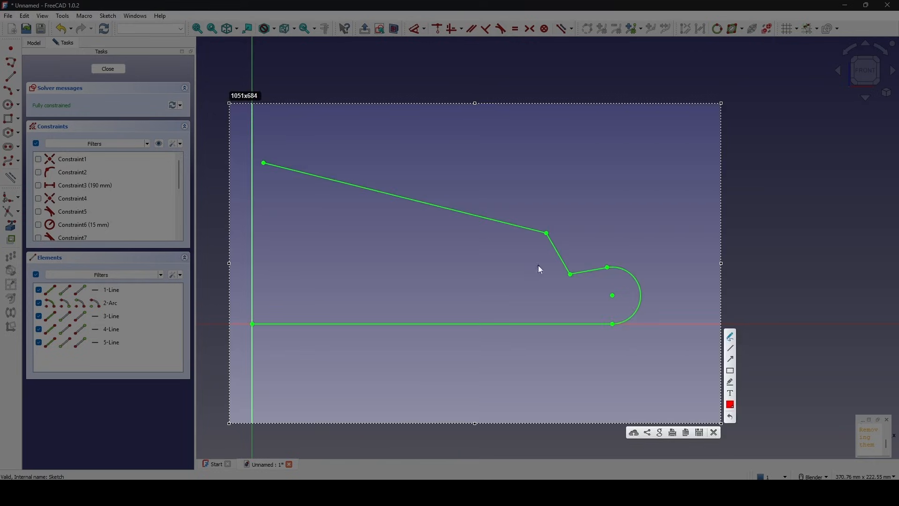
{"action": "left_click_drag", "start_coordinate": [529, 228], "coordinate": [551, 244]}
{"action": "mouse_move", "coordinate": [526, 230]}
{"action": "left_mouse_down"}
{"action": "mouse_move", "coordinate": [554, 242]}
{"action": "mouse_move", "coordinate": [579, 273]}
{"action": "left_mouse_up"}
{"action": "left_click", "coordinate": [714, 433]}
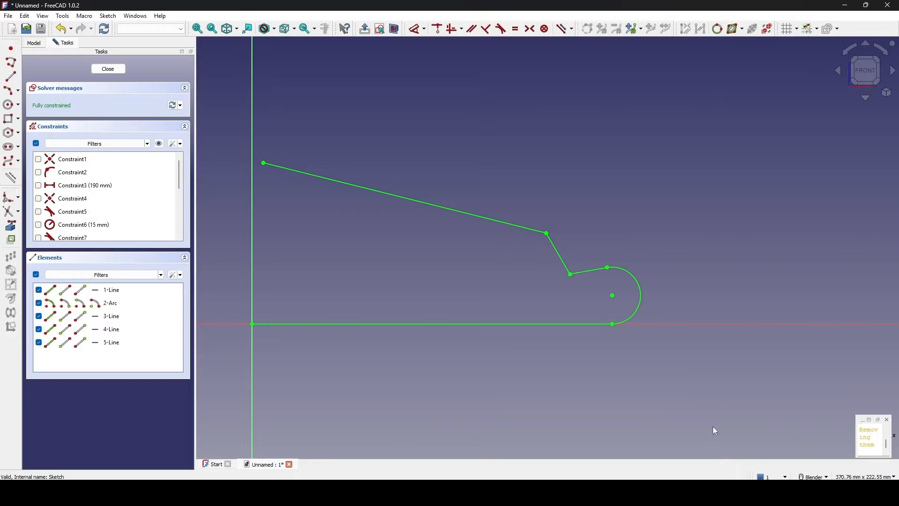
- Convert the short tangent line, the rising line and the long slope to construction geometry
{"action": "left_click", "coordinate": [597, 278]}
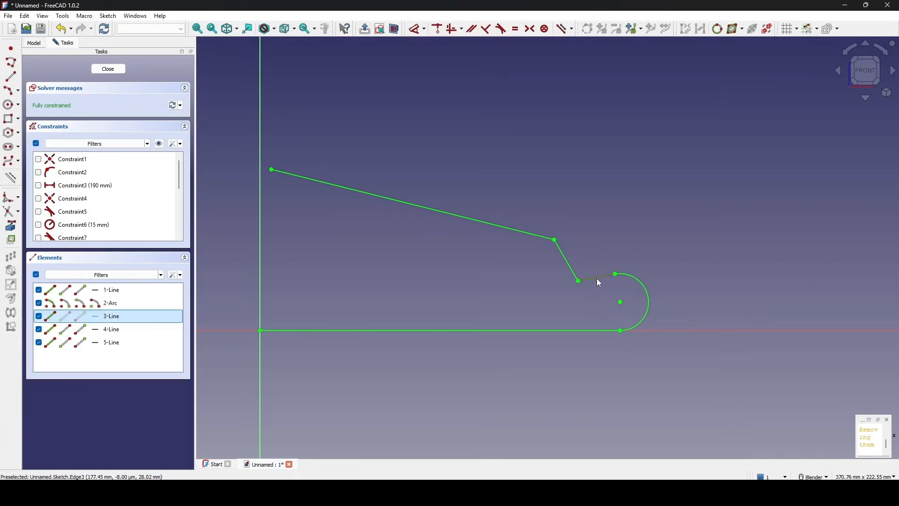
{"action": "left_click", "coordinate": [571, 265]}
{"action": "left_click", "coordinate": [513, 229]}
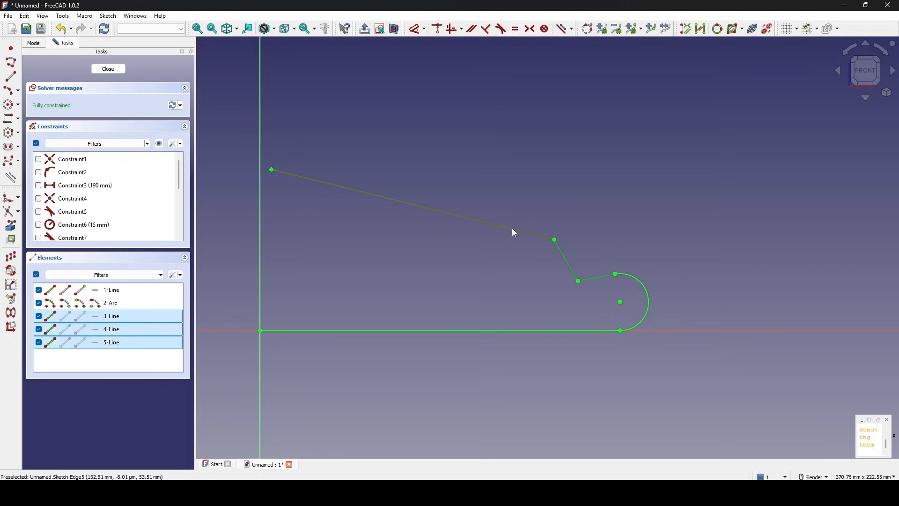
{"action": "key", "text": "g"}
{"action": "key", "text": "n"}
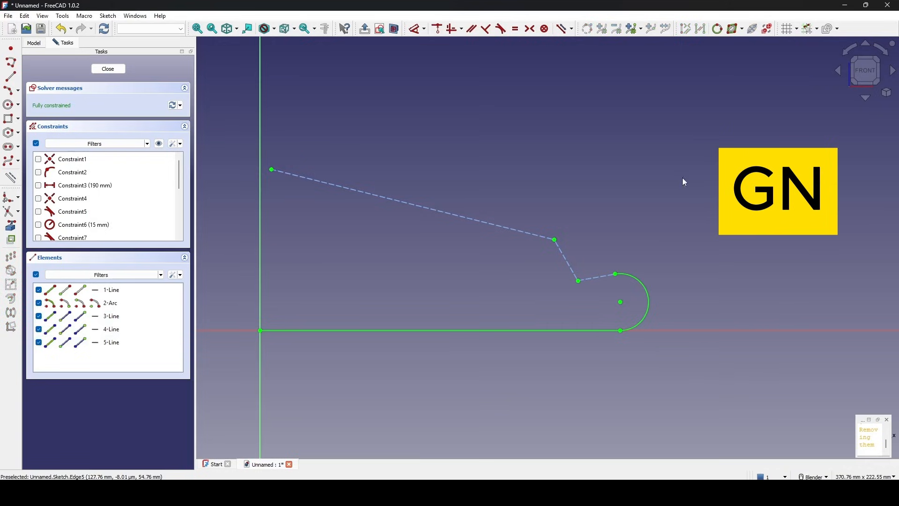
- Trace the construction lines with a polyline from the R15 arc's upper end through both corners to the long slope's free end
{"action": "left_click", "coordinate": [11, 66]}
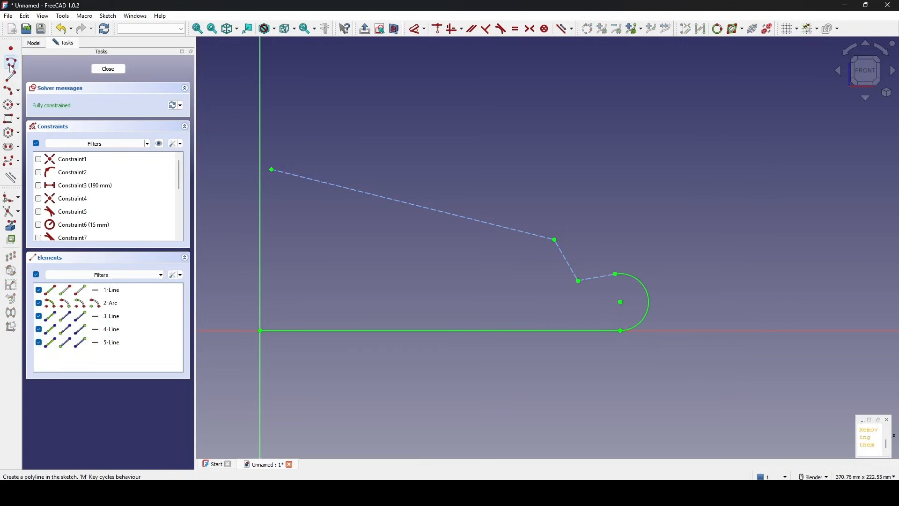
{"action": "left_click", "coordinate": [616, 274]}
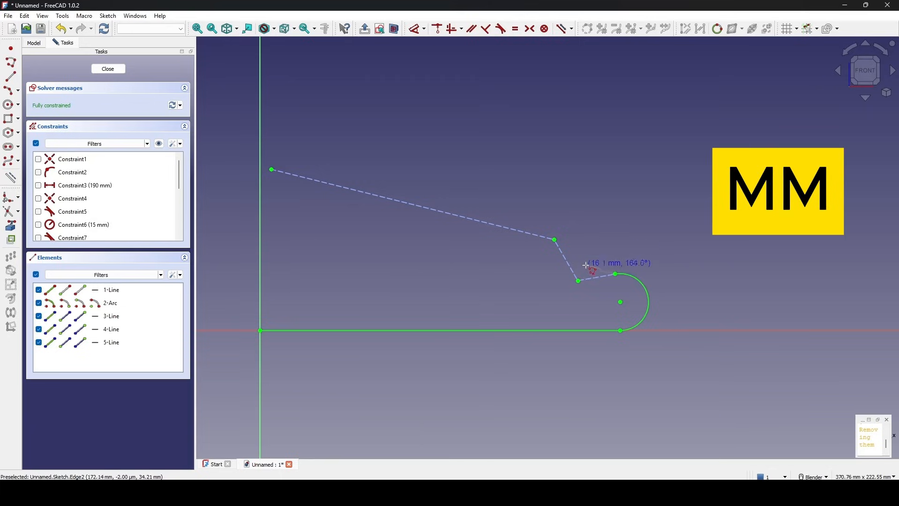
{"action": "scroll", "coordinate": [586, 268], "scroll_direction": "up", "scroll_amount": 1}
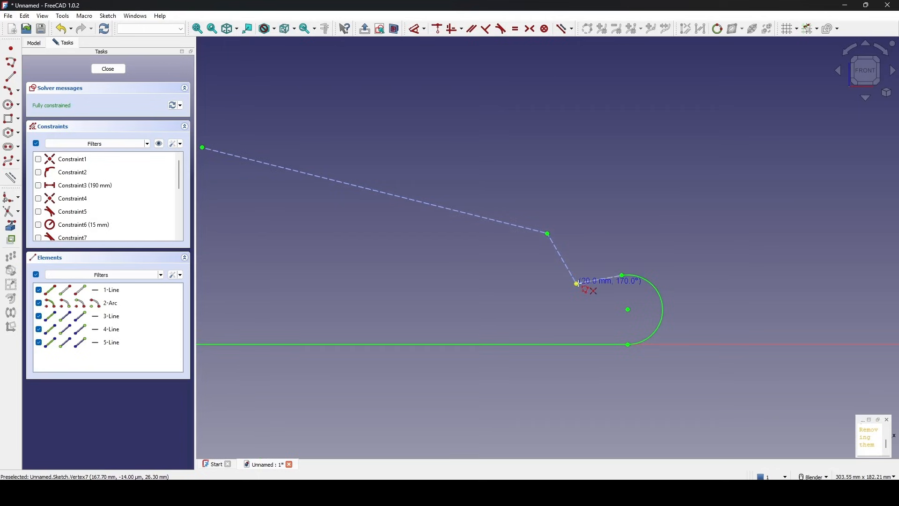
{"action": "left_click", "coordinate": [577, 283]}
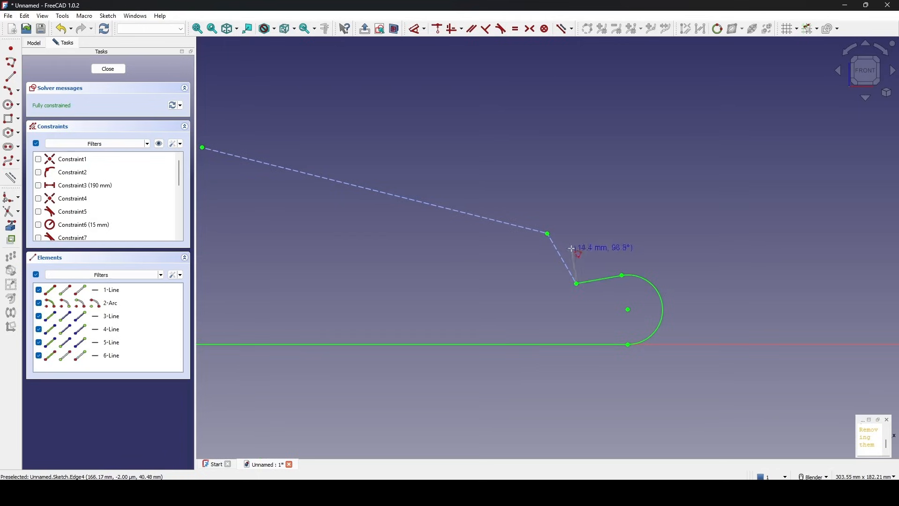
{"action": "left_click", "coordinate": [547, 233]}
{"action": "middle_click_drag", "start_coordinate": [472, 161], "coordinate": [625, 179], "text": "shift"}
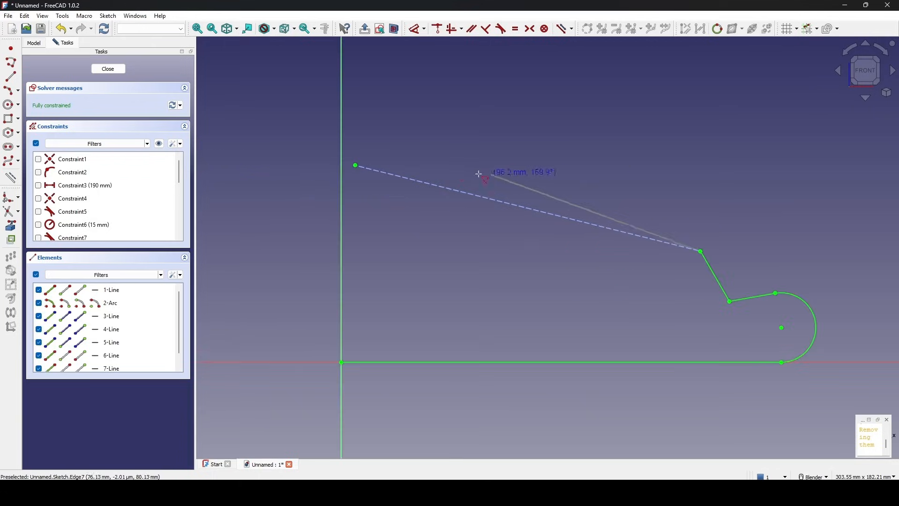
{"action": "left_click", "coordinate": [355, 165]}
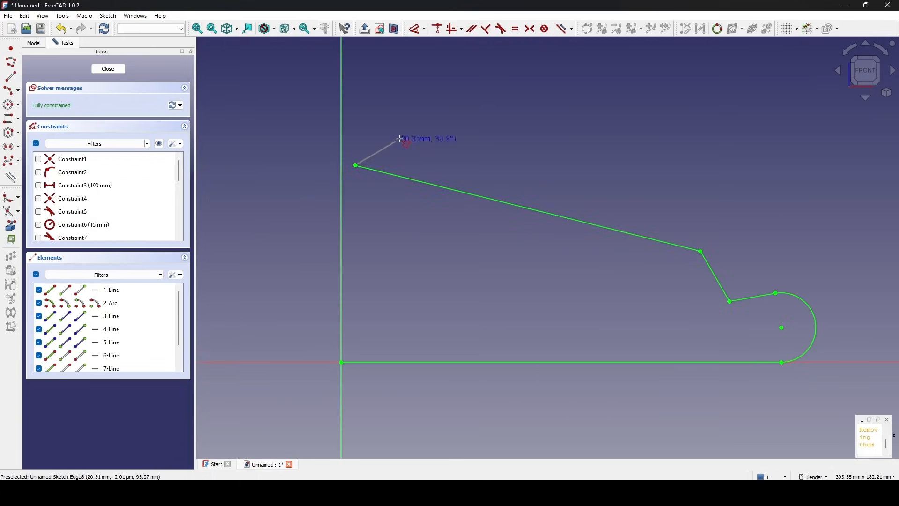
{"action": "middle_click_drag", "start_coordinate": [565, 145], "coordinate": [523, 118], "text": "shift"}
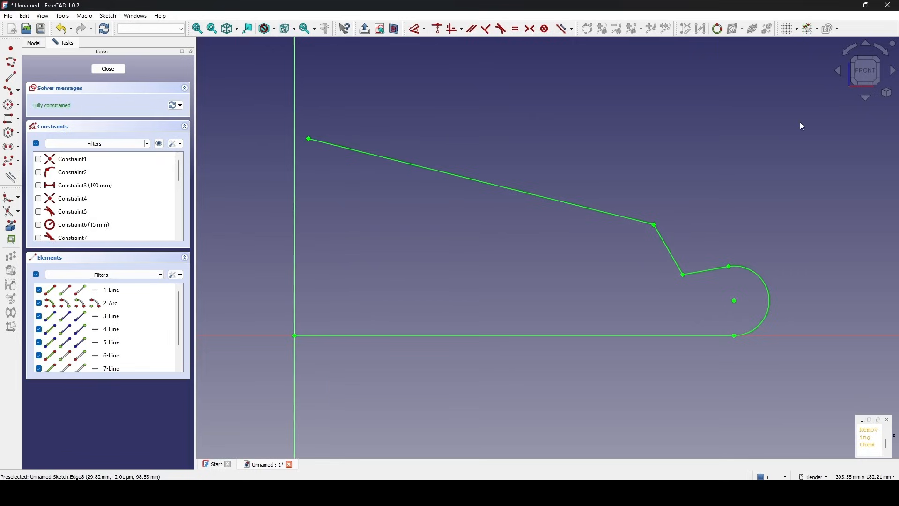
- Fillet the two corners of the traced polyline, at both ends of the short rising line, preserving the corner points
{"action": "left_click", "coordinate": [11, 200]}
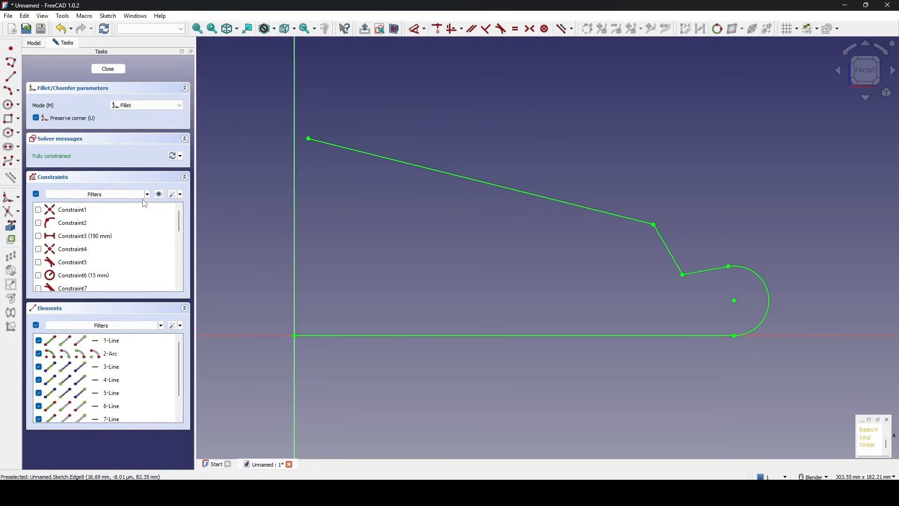
{"action": "left_click", "coordinate": [638, 221]}
{"action": "left_click", "coordinate": [664, 246]}
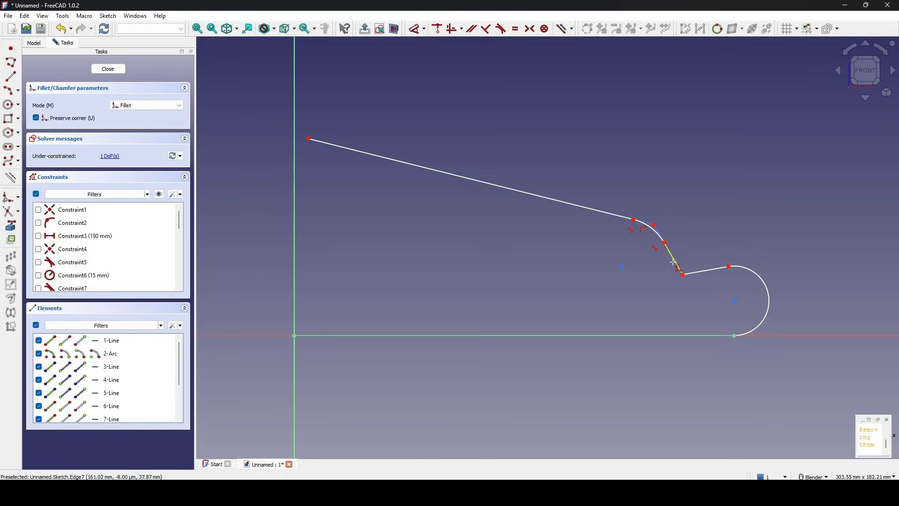
{"action": "left_click", "coordinate": [673, 264]}
{"action": "left_click", "coordinate": [703, 271]}
{"action": "right_click", "coordinate": [726, 240]}
- Constrain the two fillet arcs to equal radii
{"action": "scroll", "coordinate": [727, 240], "scroll_direction": "up", "scroll_amount": 3}
{"action": "middle_click_drag", "start_coordinate": [722, 241], "coordinate": [591, 223], "text": "shift"}
{"action": "scroll", "coordinate": [618, 226], "scroll_direction": "up", "scroll_amount": 1}
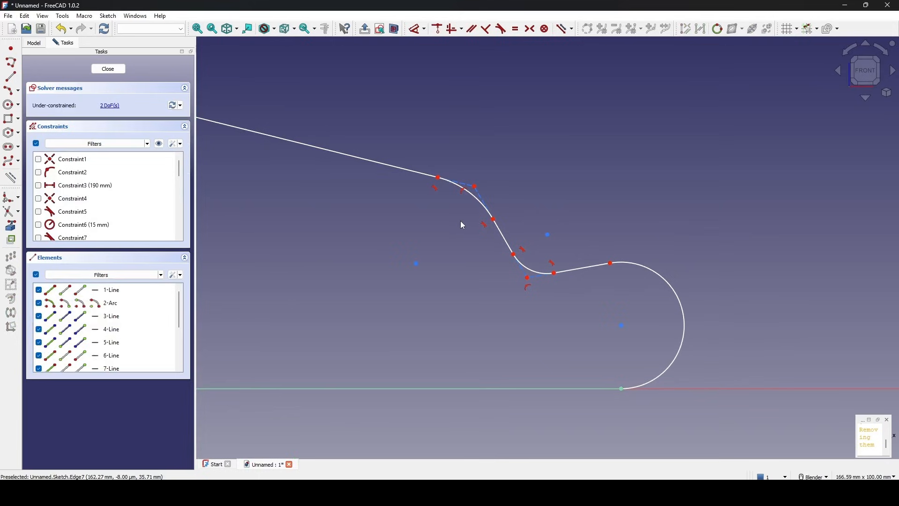
{"action": "left_click", "coordinate": [474, 197]}
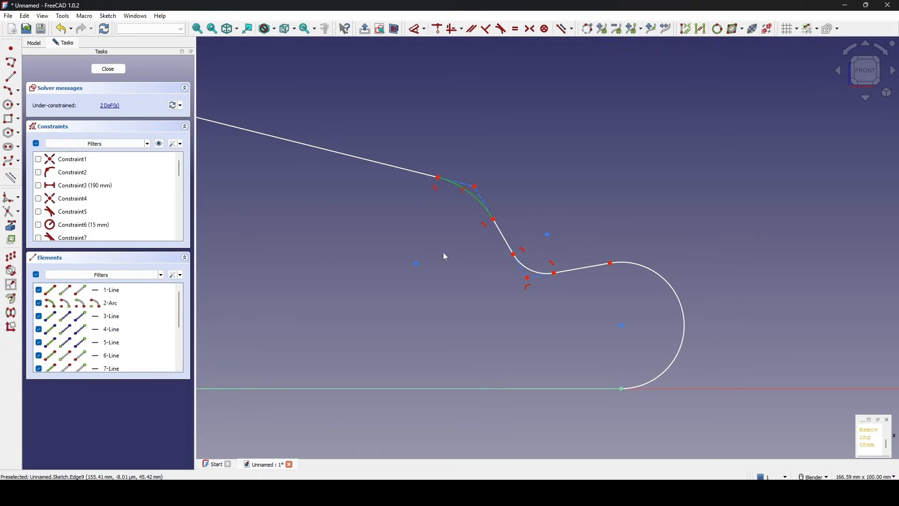
{"action": "left_click", "coordinate": [533, 270]}
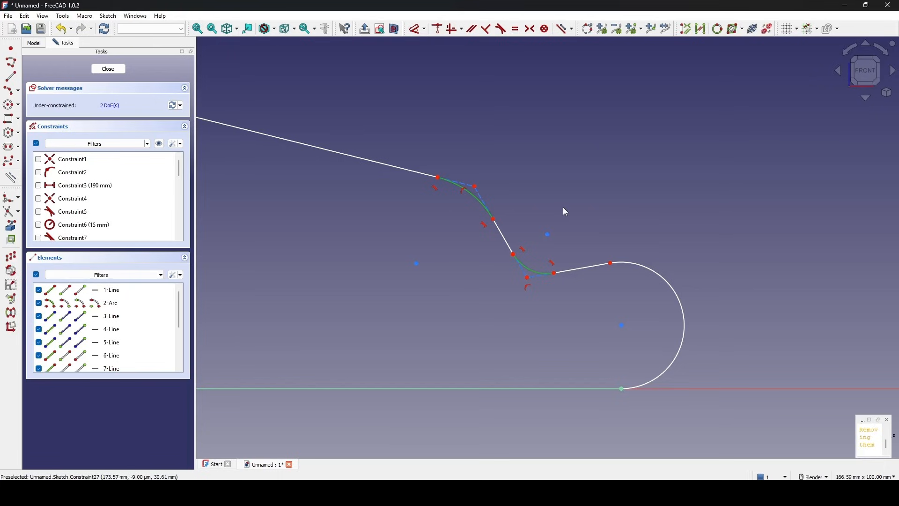
{"action": "key", "text": "e"}
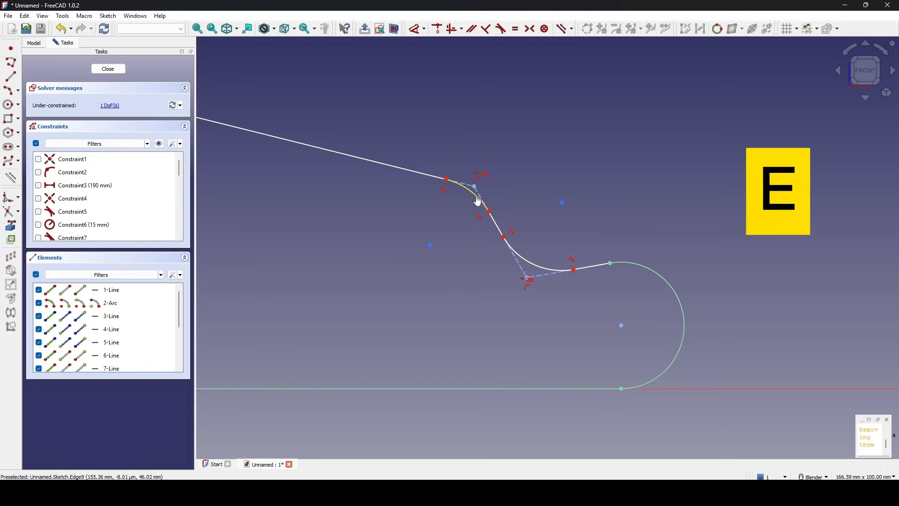
- Constrain the upper fillet's radius to 10 mm and close the sketch
{"action": "left_click", "coordinate": [478, 201]}
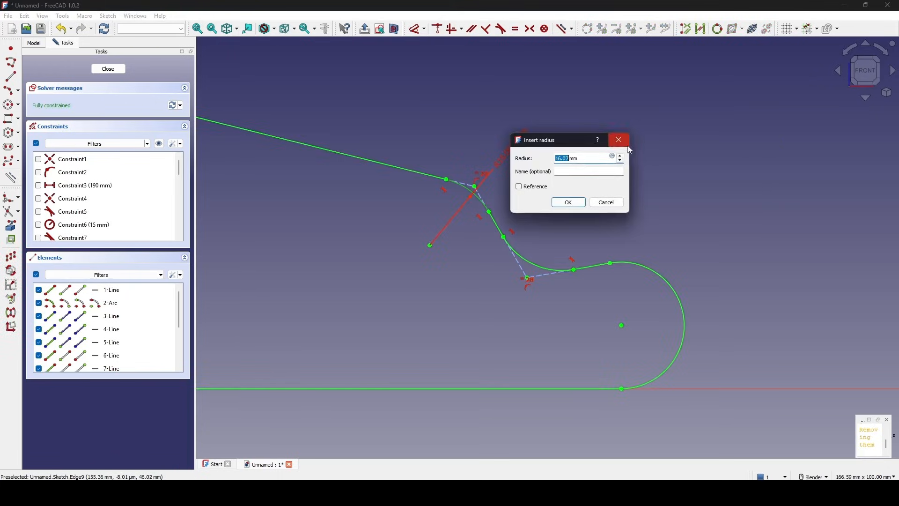
{"action": "type", "text": "10"}
{"action": "key", "text": "Return"}
{"action": "scroll", "coordinate": [595, 198], "scroll_direction": "down", "scroll_amount": 4}
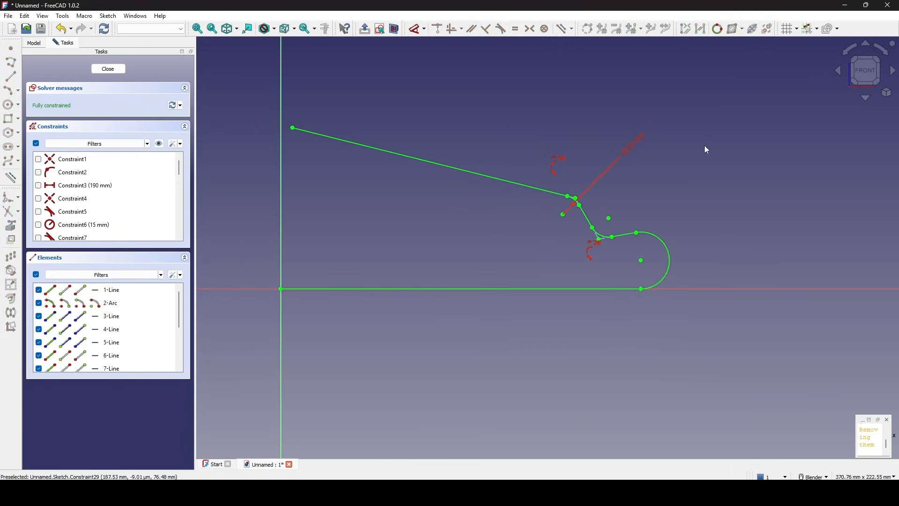
{"action": "middle_click_drag", "start_coordinate": [694, 167], "coordinate": [692, 179], "text": "shift"}
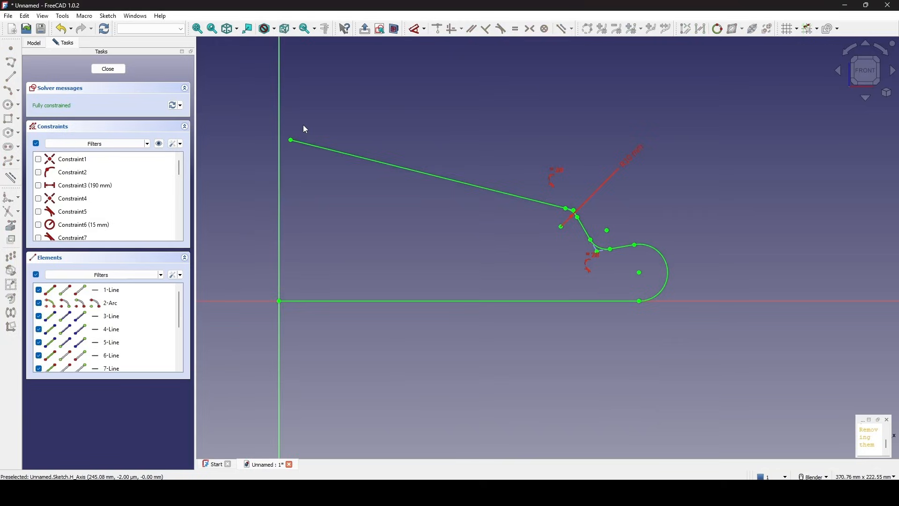
{"action": "left_click", "coordinate": [108, 69]}
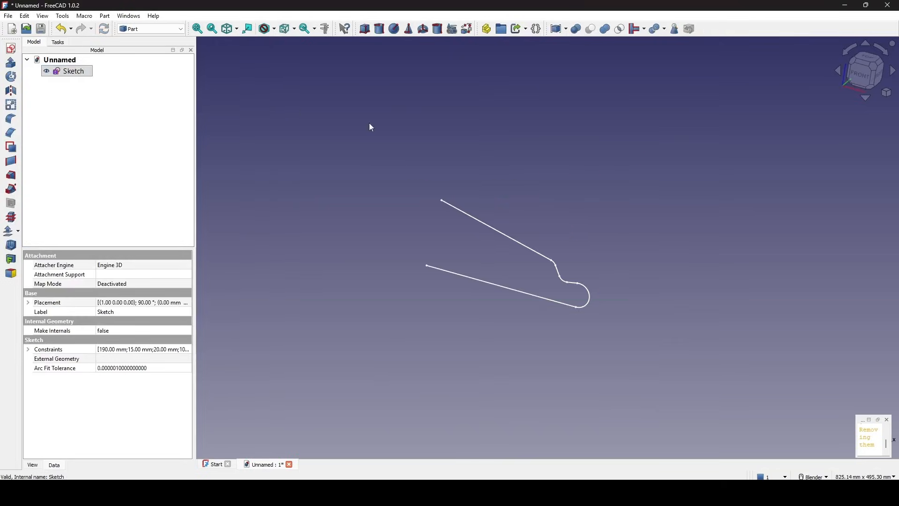
- Mirror the half-outline sketch across the YZ plane with the base point at the origin
{"action": "left_click", "coordinate": [614, 232]}
{"action": "scroll", "coordinate": [584, 245], "scroll_direction": "up", "scroll_amount": 2}
{"action": "mouse_move", "coordinate": [582, 244]}
{"action": "middle_mouse_down"}
{"action": "mouse_move", "coordinate": [424, 223]}
{"action": "mouse_move", "coordinate": [542, 205]}
{"action": "mouse_move", "coordinate": [586, 228]}
{"action": "middle_mouse_up"}
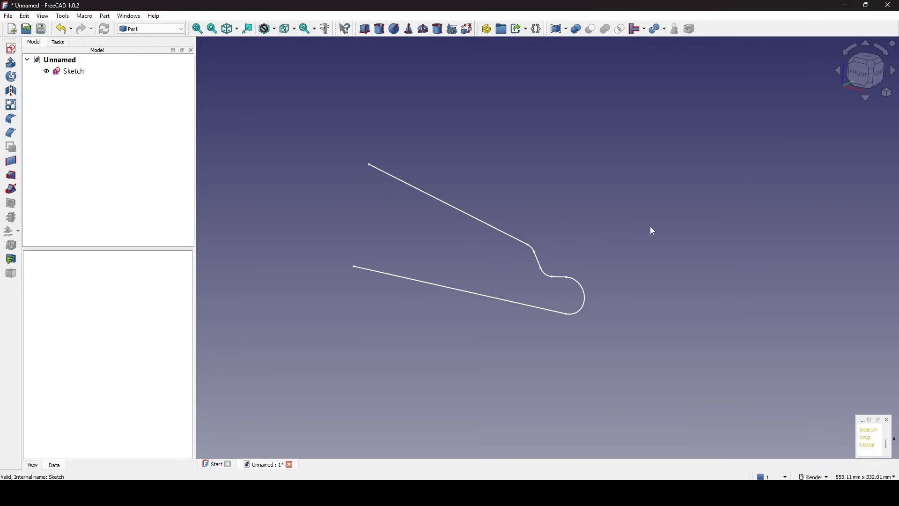
{"action": "middle_click_drag", "start_coordinate": [652, 231], "coordinate": [662, 189]}
{"action": "left_click", "coordinate": [71, 71]}
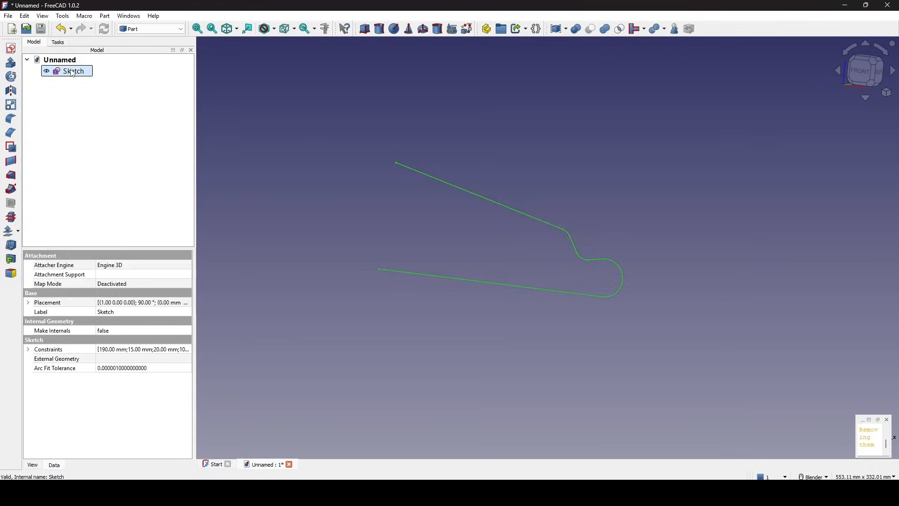
{"action": "middle_click_drag", "start_coordinate": [514, 217], "coordinate": [539, 253]}
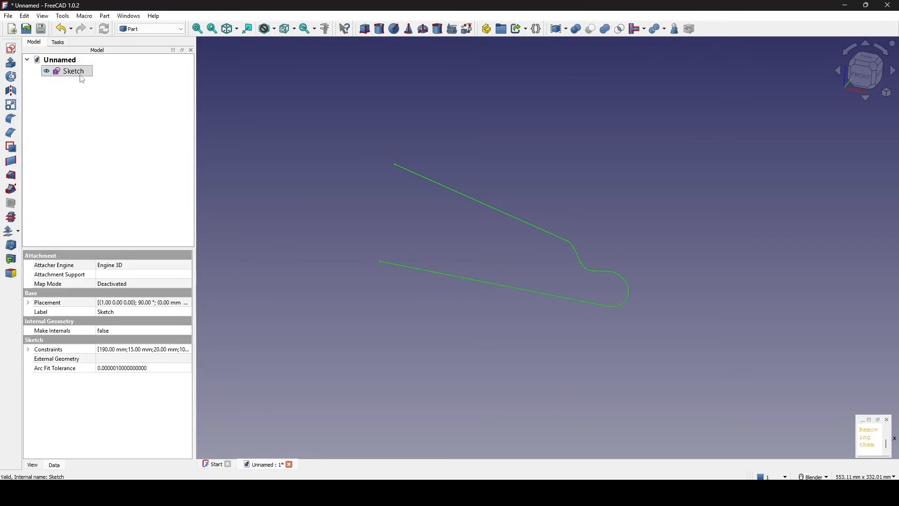
{"action": "left_click", "coordinate": [11, 92]}
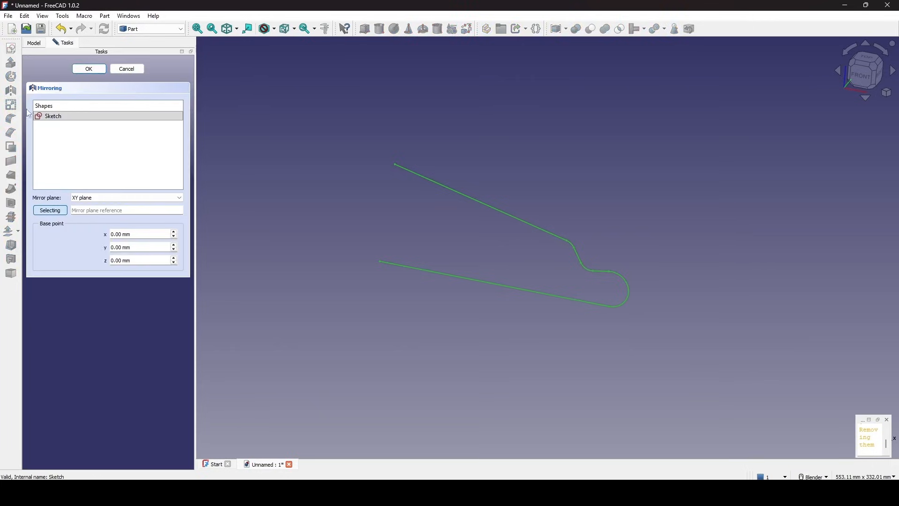
{"action": "left_click", "coordinate": [127, 199]}
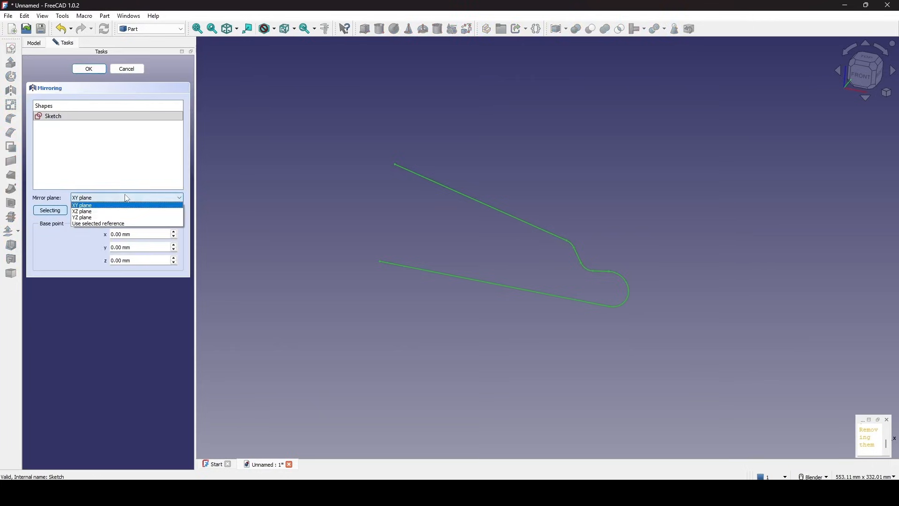
{"action": "left_click", "coordinate": [98, 218]}
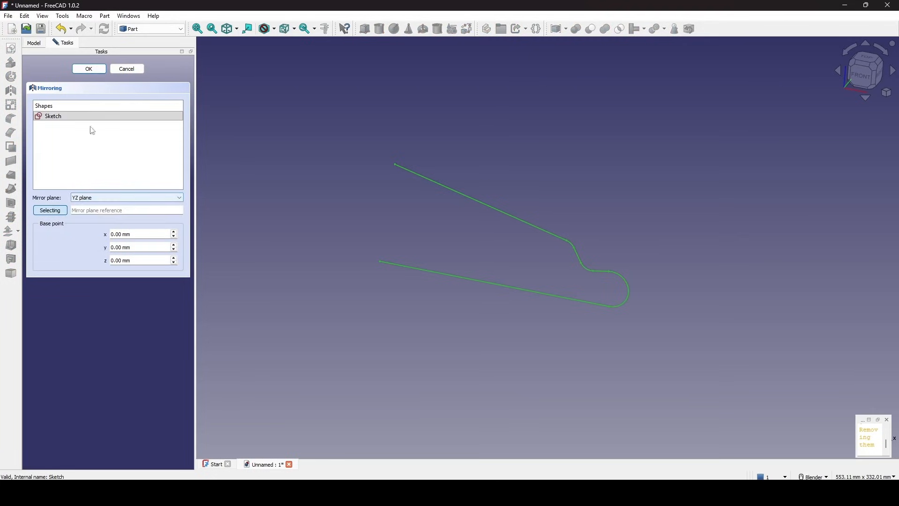
{"action": "left_click", "coordinate": [89, 69]}
- Join the mirrored half and the original sketch into one outline with Connect objects
{"action": "scroll", "coordinate": [465, 222], "scroll_direction": "down", "scroll_amount": 2}
{"action": "middle_click_drag", "start_coordinate": [464, 219], "coordinate": [489, 222], "text": "shift"}
{"action": "left_click", "coordinate": [518, 256]}
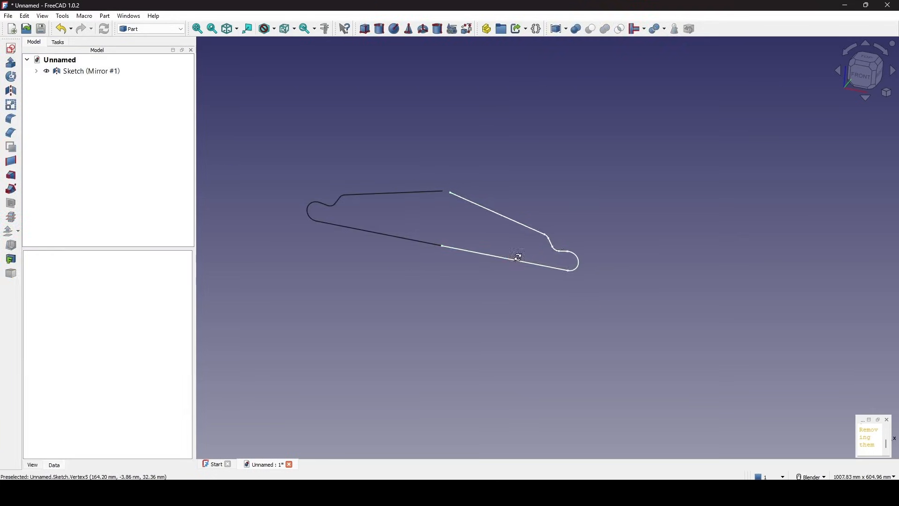
{"action": "mouse_move", "coordinate": [518, 256]}
{"action": "middle_mouse_down"}
{"action": "mouse_move", "coordinate": [552, 254]}
{"action": "mouse_move", "coordinate": [504, 255]}
{"action": "middle_mouse_up"}
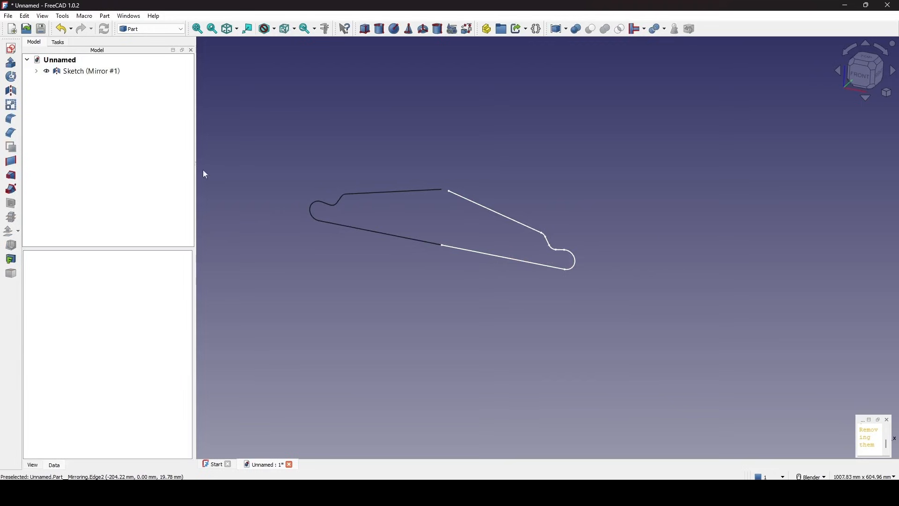
{"action": "left_click", "coordinate": [37, 71]}
{"action": "left_click", "coordinate": [75, 71]}
{"action": "left_click", "coordinate": [79, 82], "text": "ctrl"}
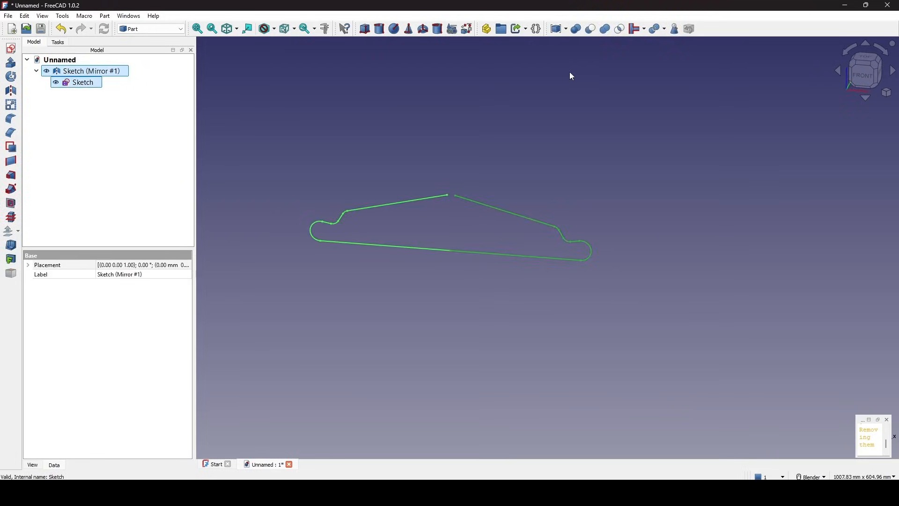
{"action": "left_click", "coordinate": [645, 29]}
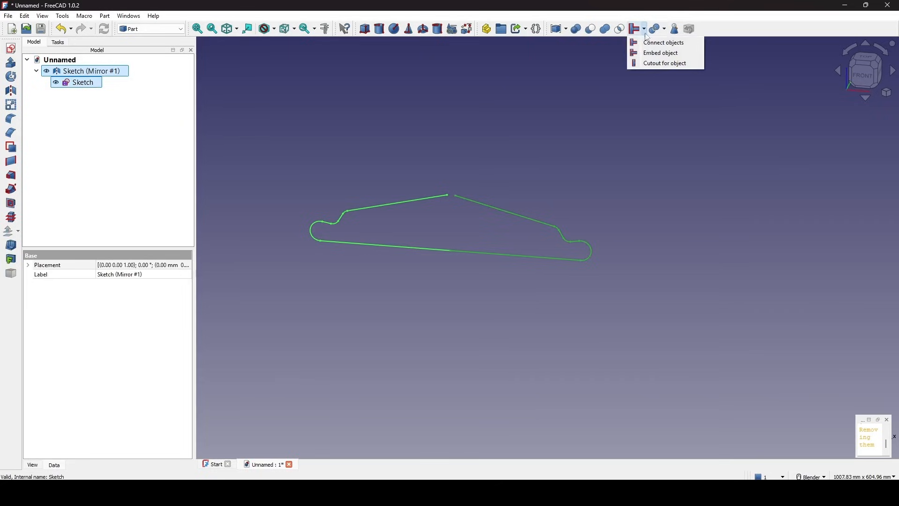
{"action": "left_click", "coordinate": [656, 41]}
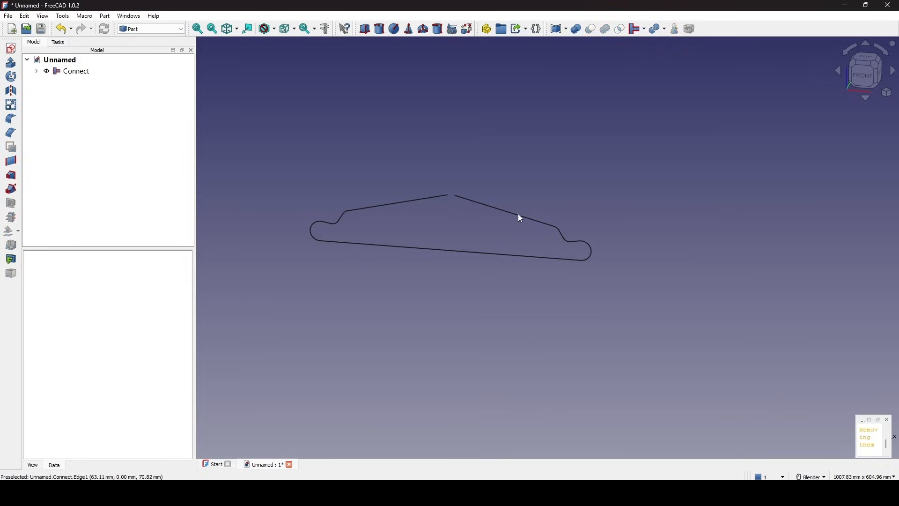
- Create a right-handed helix primitive at the origin with the default 1 mm pitch, 2 mm height and 1 mm radius
{"action": "scroll", "coordinate": [515, 215], "scroll_direction": "up", "scroll_amount": 3}
{"action": "scroll", "coordinate": [530, 224], "scroll_direction": "down", "scroll_amount": 4}
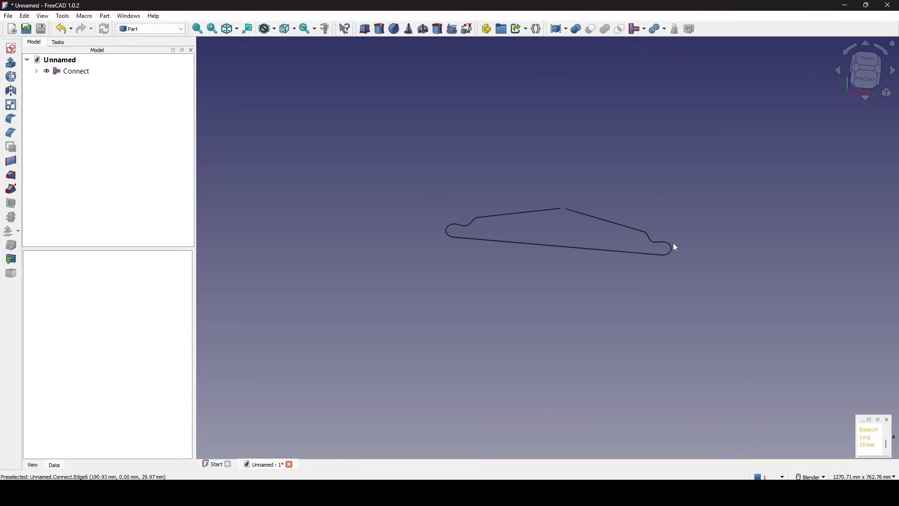
{"action": "scroll", "coordinate": [656, 219], "scroll_direction": "up", "scroll_amount": 2}
{"action": "middle_click_drag", "start_coordinate": [628, 217], "coordinate": [592, 206]}
{"action": "scroll", "coordinate": [614, 206], "scroll_direction": "up", "scroll_amount": 1}
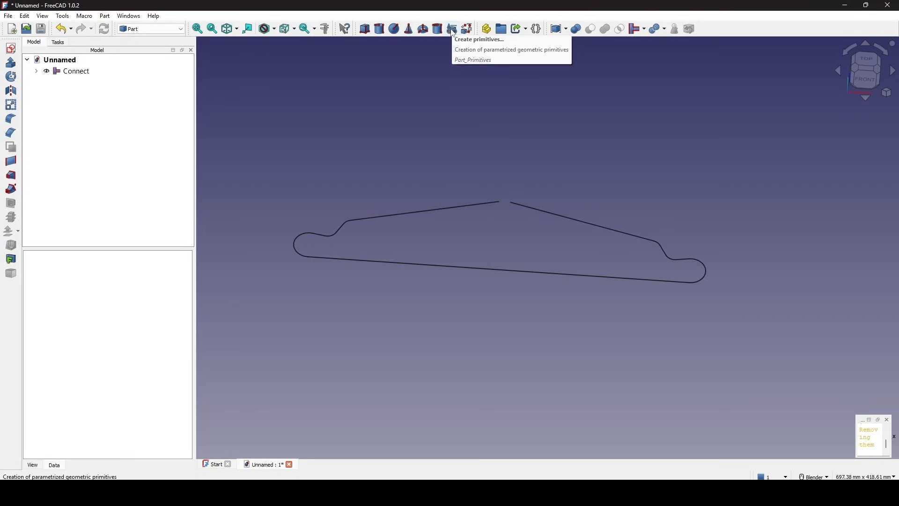
{"action": "left_click", "coordinate": [105, 16]}
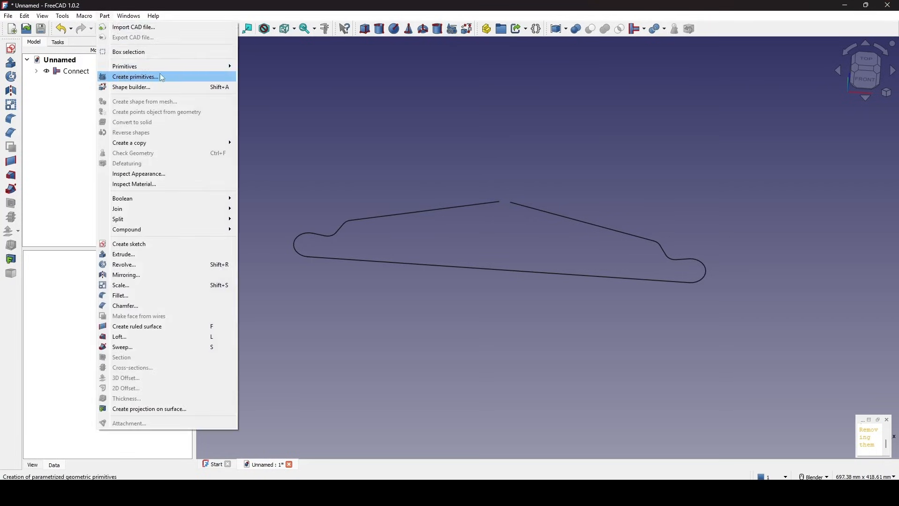
{"action": "left_click", "coordinate": [183, 77]}
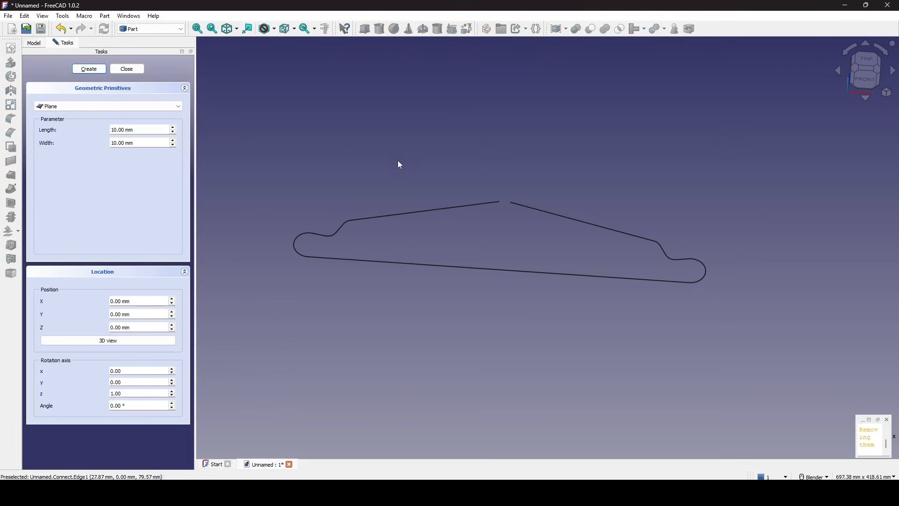
{"action": "left_click", "coordinate": [104, 106]}
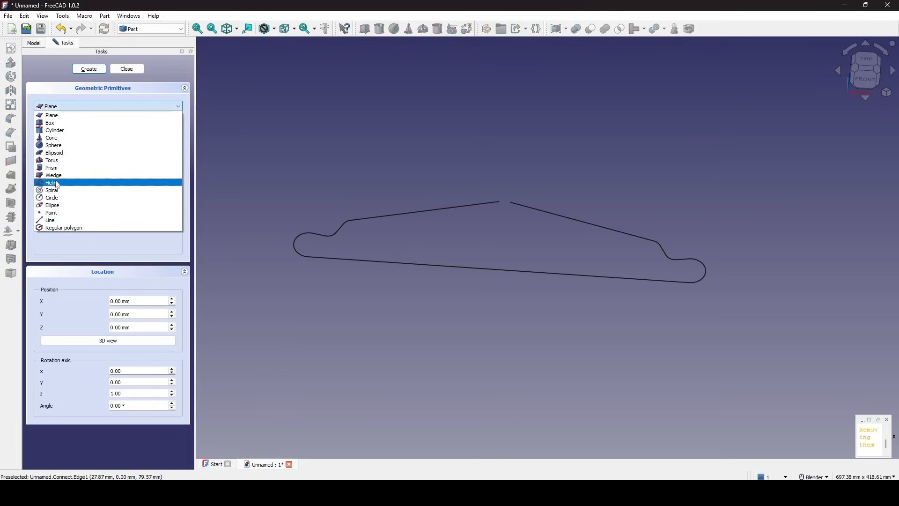
{"action": "left_click", "coordinate": [83, 184]}
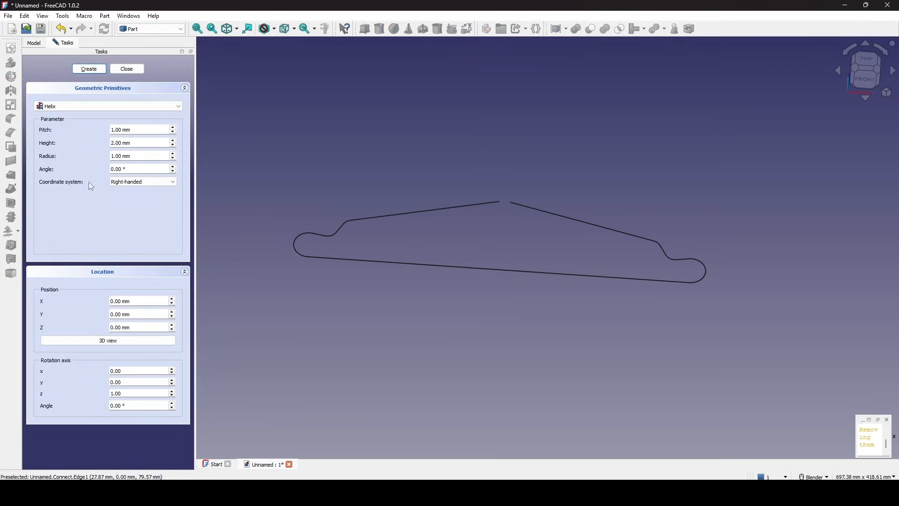
{"action": "left_click", "coordinate": [93, 72]}
{"action": "left_click", "coordinate": [127, 69]}
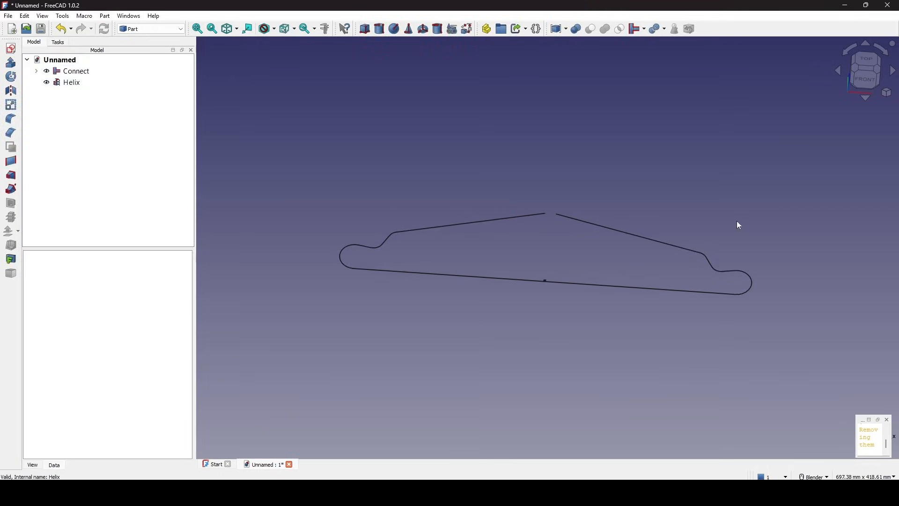
- Raise the helix from the bottom wire by setting its Z position to 90 mm
{"action": "left_click", "coordinate": [71, 82]}
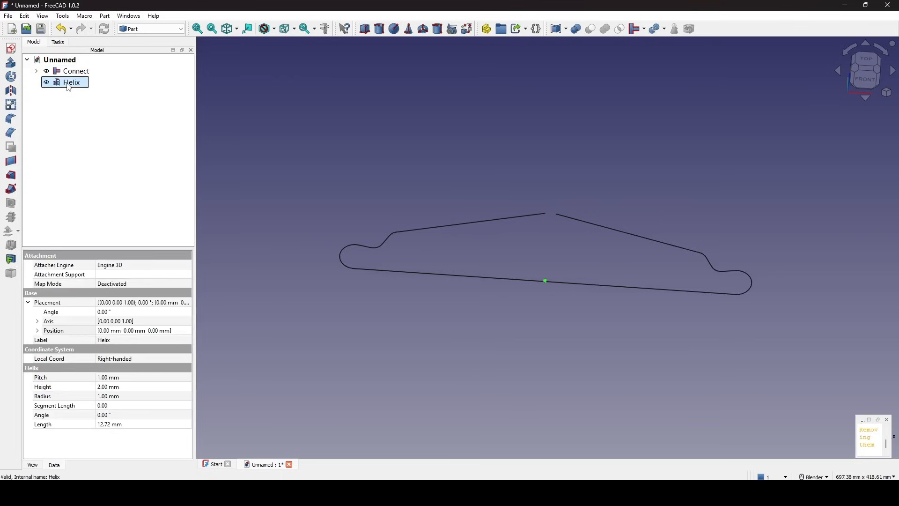
{"action": "scroll", "coordinate": [570, 291], "scroll_direction": "up", "scroll_amount": 15}
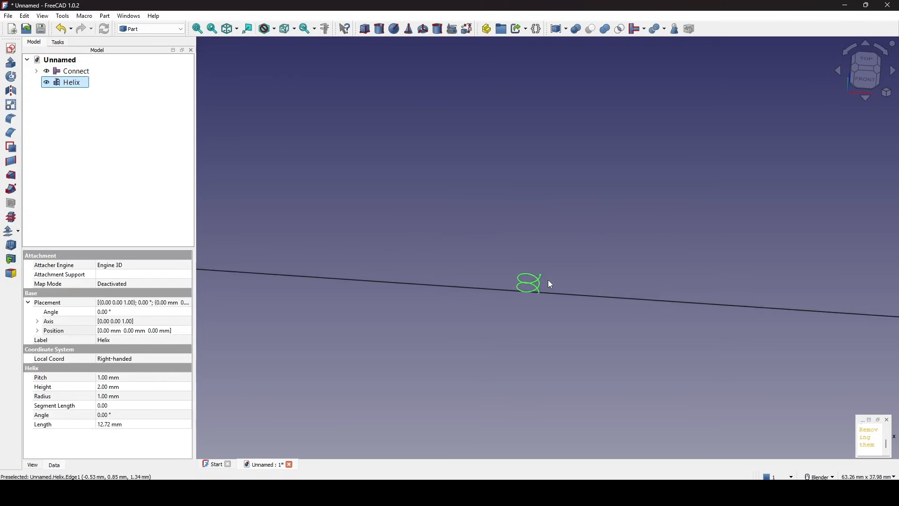
{"action": "middle_click_drag", "start_coordinate": [573, 287], "coordinate": [497, 333]}
{"action": "scroll", "coordinate": [510, 325], "scroll_direction": "down", "scroll_amount": 12}
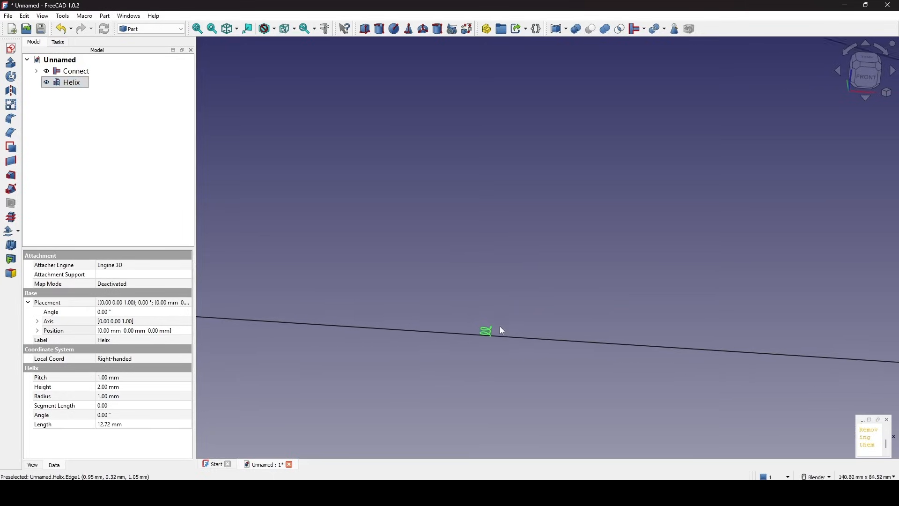
{"action": "middle_click_drag", "start_coordinate": [557, 298], "coordinate": [562, 287]}
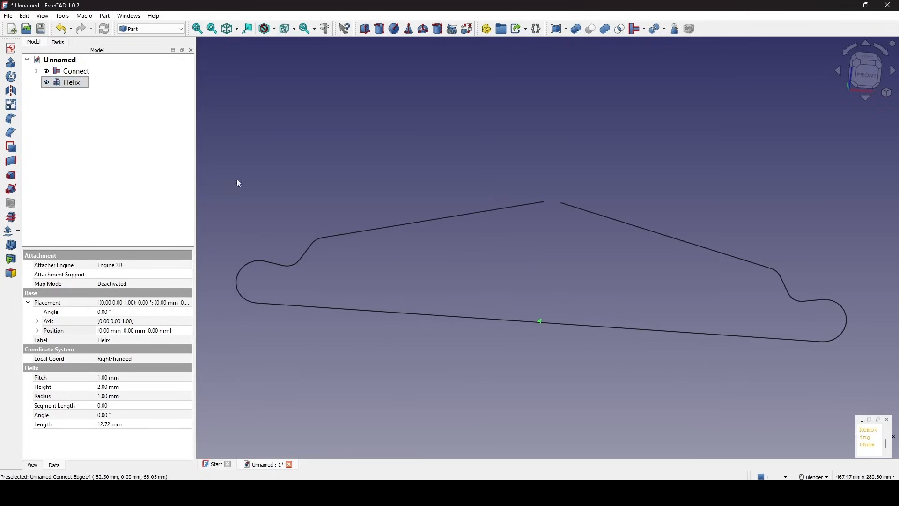
{"action": "left_click", "coordinate": [28, 303]}
{"action": "left_click", "coordinate": [28, 303]}
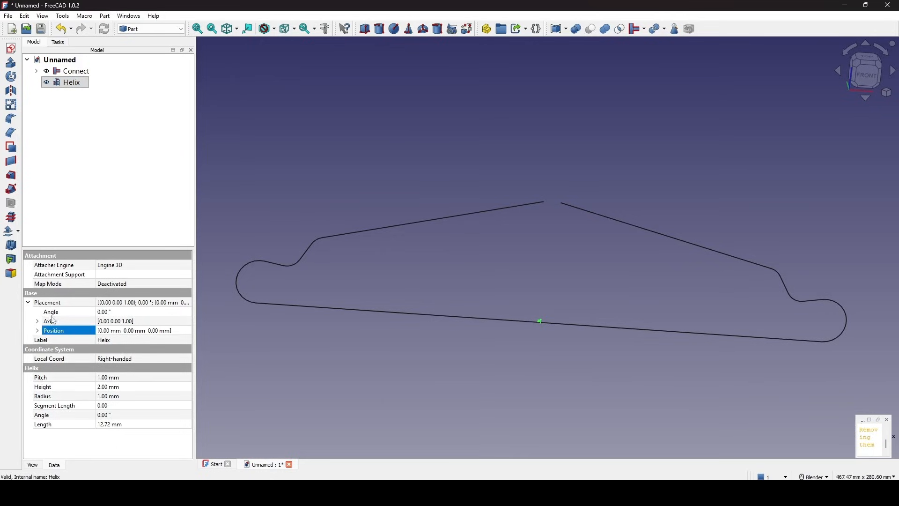
{"action": "left_click", "coordinate": [42, 330]}
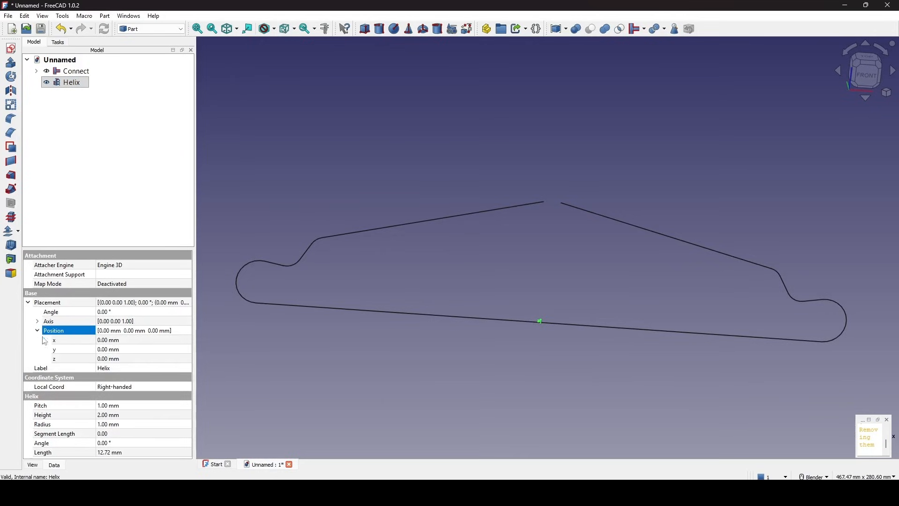
{"action": "left_click", "coordinate": [80, 359]}
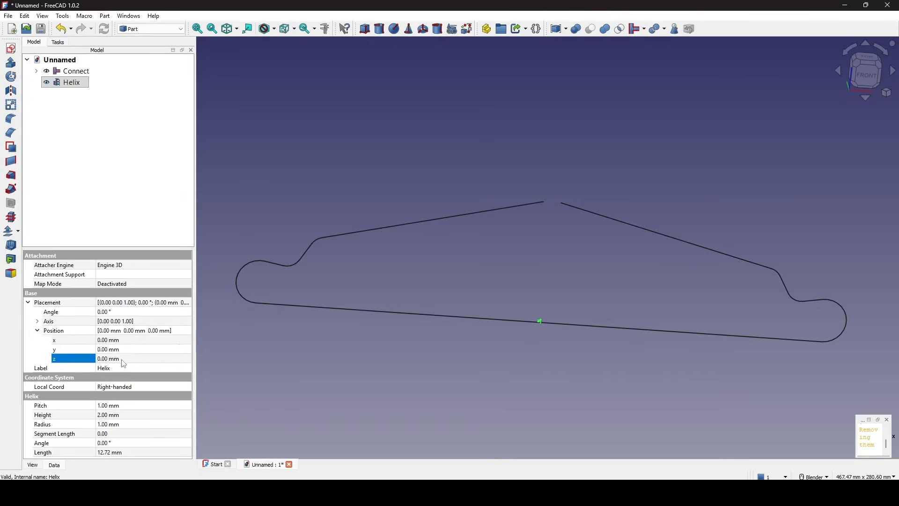
{"action": "left_click", "coordinate": [138, 360]}
{"action": "type", "text": "90"}
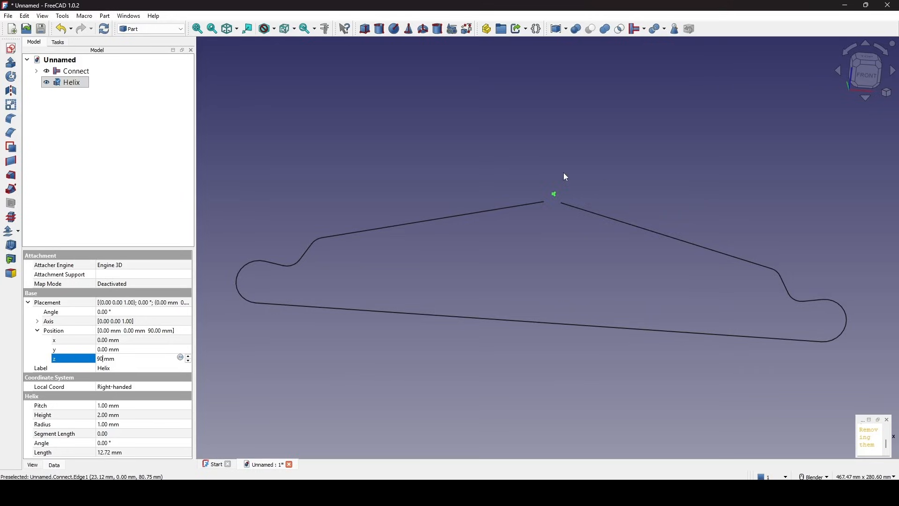
- Set the helix's Z position to 96 mm, above the gap between the hanger's two shoulder ends
{"action": "scroll", "coordinate": [565, 174], "scroll_direction": "up", "scroll_amount": 8}
{"action": "middle_click_drag", "start_coordinate": [592, 227], "coordinate": [597, 202]}
{"action": "left_click", "coordinate": [129, 358]}
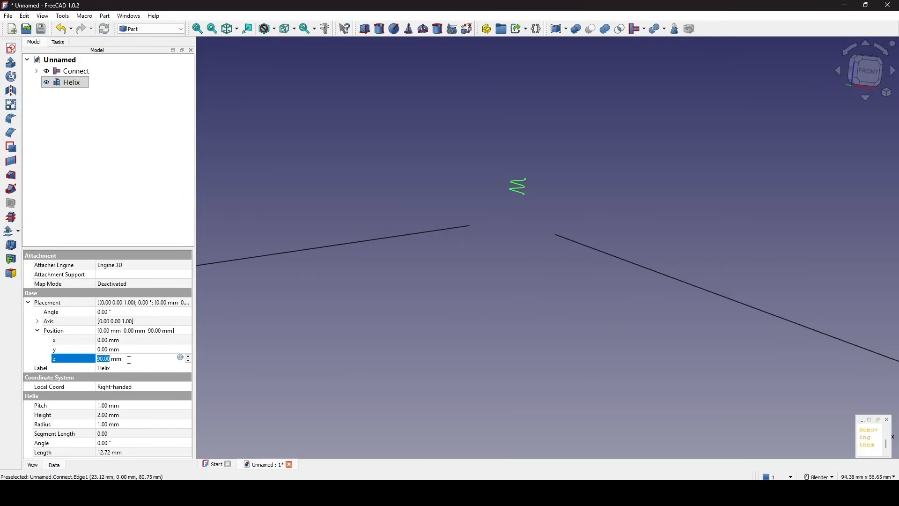
{"action": "type", "text": "96"}
{"action": "key", "text": "Return"}
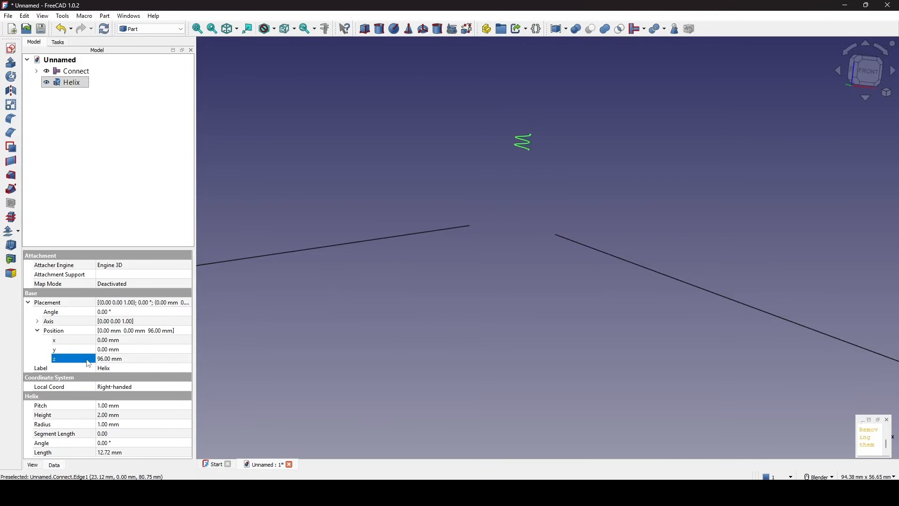
- Examine the helix's lower start point against the hanger outline from the front and right sides
{"action": "scroll", "coordinate": [530, 232], "scroll_direction": "down", "scroll_amount": 7}
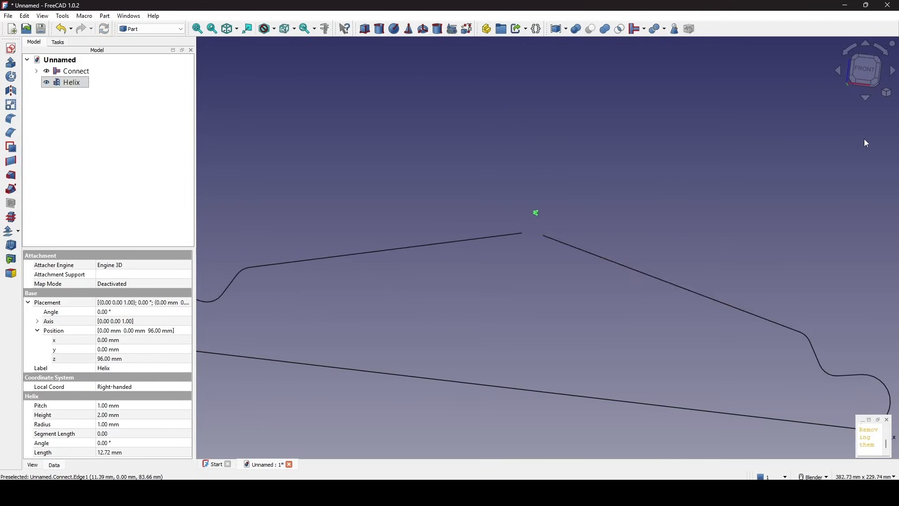
{"action": "left_click", "coordinate": [867, 75]}
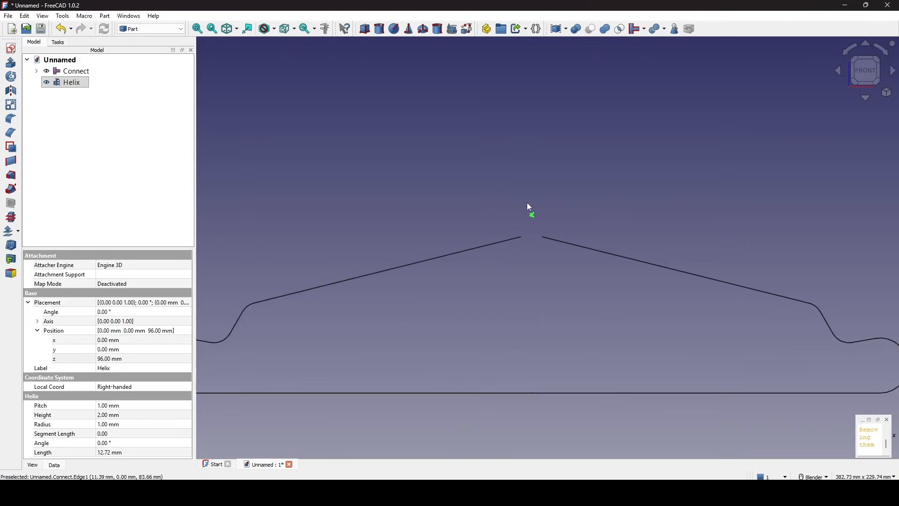
{"action": "scroll", "coordinate": [546, 237], "scroll_direction": "up", "scroll_amount": 10}
{"action": "middle_click_drag", "start_coordinate": [547, 238], "coordinate": [538, 194], "text": "shift"}
{"action": "middle_click_drag", "start_coordinate": [556, 230], "coordinate": [576, 205], "text": "shift"}
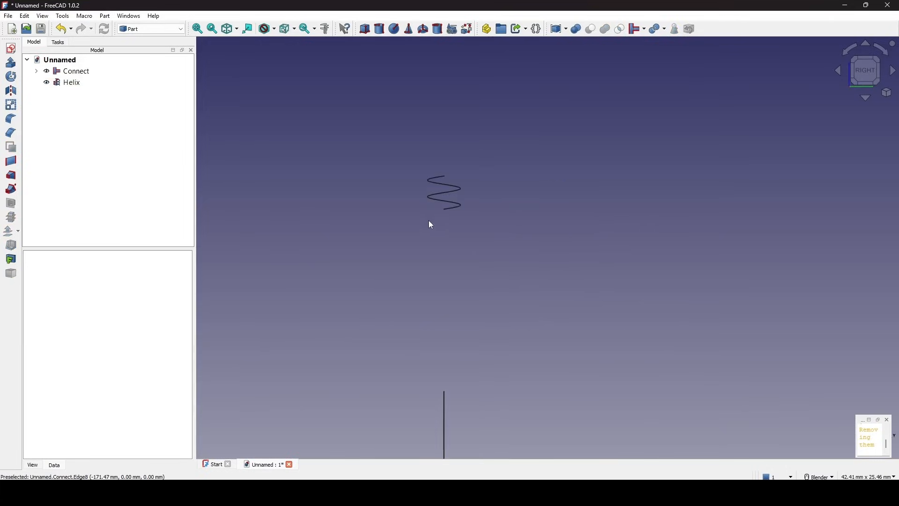
{"action": "left_click", "coordinate": [443, 211]}
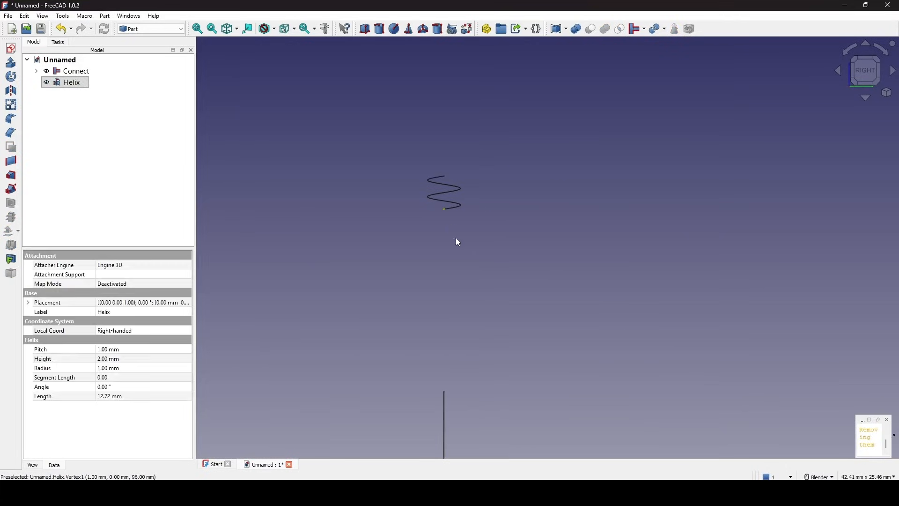
{"action": "scroll", "coordinate": [457, 241], "scroll_direction": "down", "scroll_amount": 5}
{"action": "middle_click_drag", "start_coordinate": [485, 275], "coordinate": [489, 147], "text": "shift"}
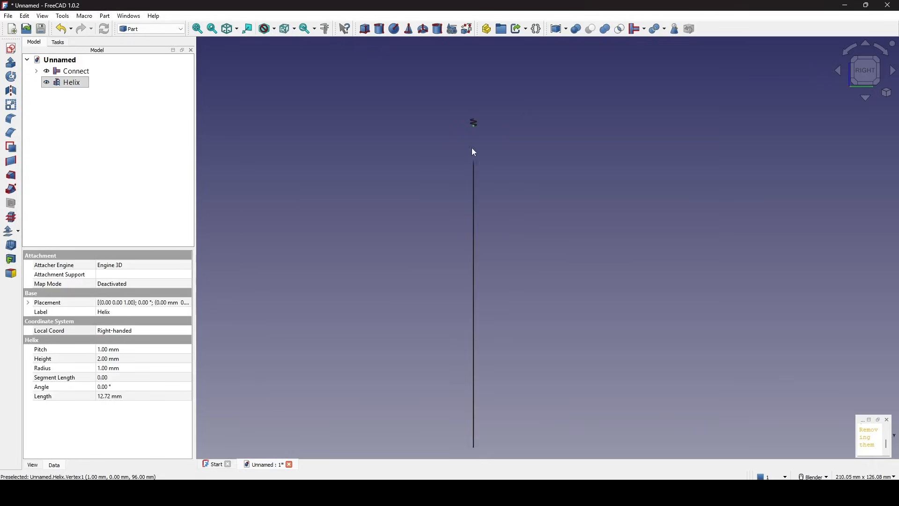
{"action": "scroll", "coordinate": [473, 143], "scroll_direction": "up", "scroll_amount": 8}
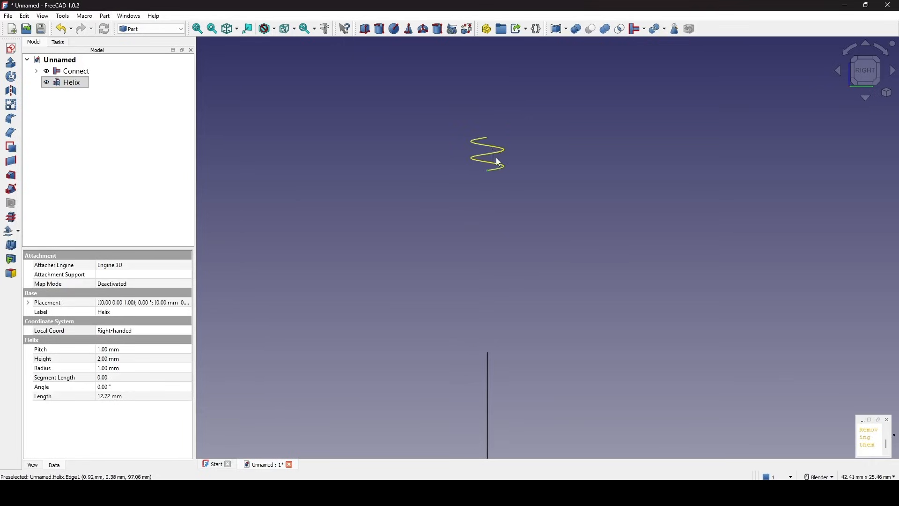
{"action": "middle_click_drag", "start_coordinate": [499, 162], "coordinate": [516, 197]}
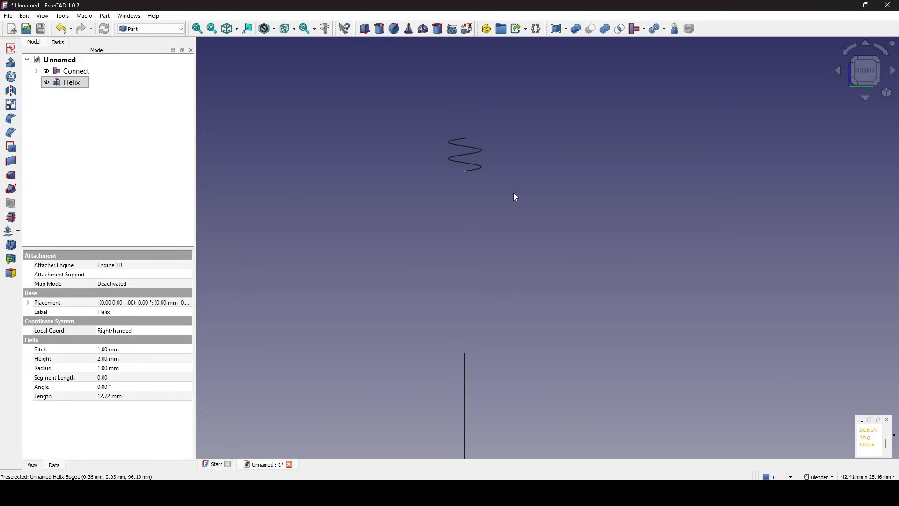
{"action": "key", "text": "Print"}
{"action": "left_click_drag", "start_coordinate": [293, 88], "coordinate": [584, 392]}
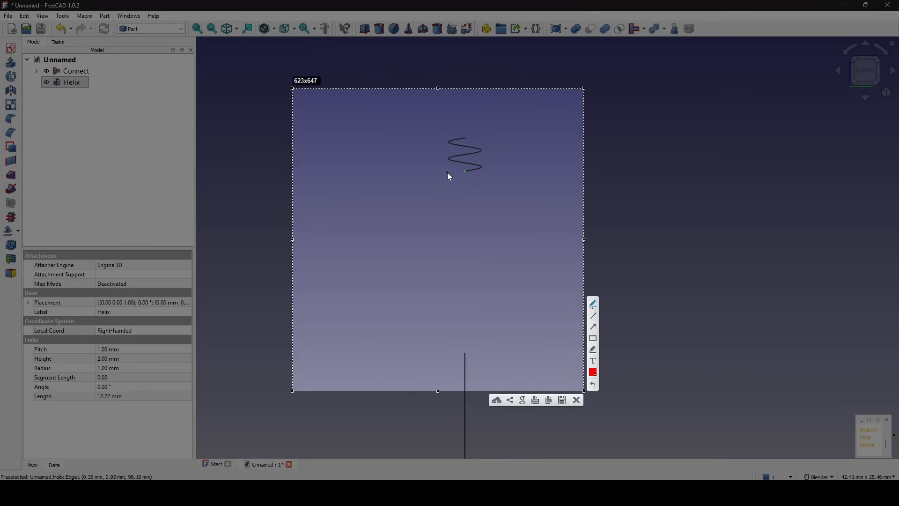
{"action": "left_click_drag", "start_coordinate": [448, 173], "coordinate": [464, 192]}
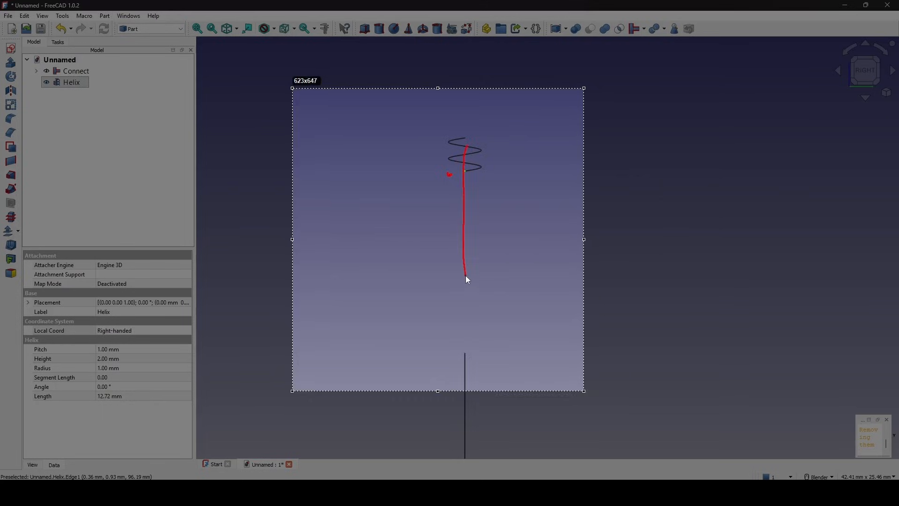
{"action": "left_click_drag", "start_coordinate": [466, 276], "coordinate": [467, 283]}
{"action": "left_click", "coordinate": [578, 401]}
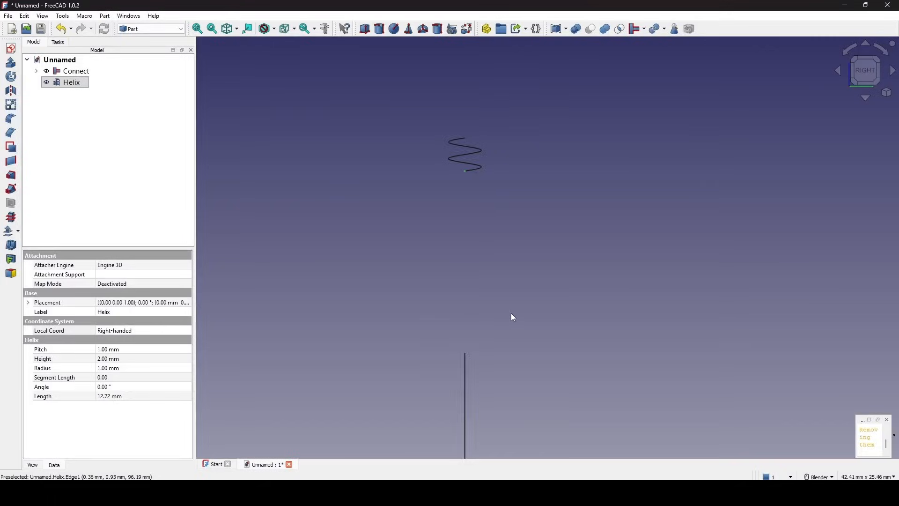
- Rotate the helix about its Z axis by setting its placement angle to 90°
{"action": "scroll", "coordinate": [510, 313], "scroll_direction": "down", "scroll_amount": 4}
{"action": "middle_click_drag", "start_coordinate": [512, 311], "coordinate": [499, 314]}
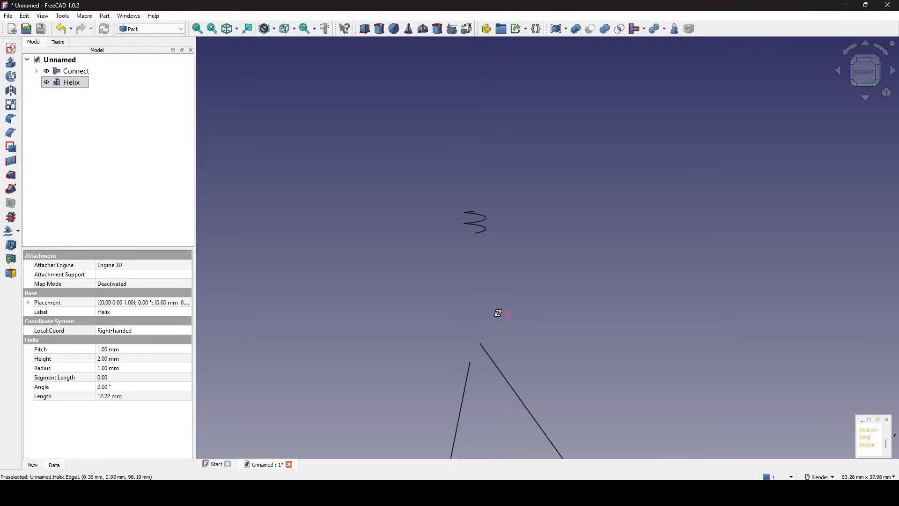
{"action": "left_click", "coordinate": [29, 304]}
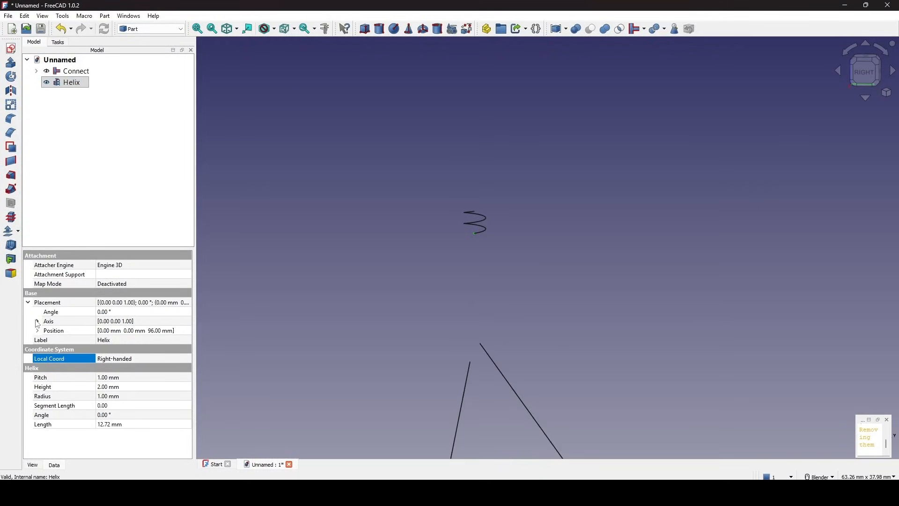
{"action": "left_click", "coordinate": [37, 322]}
{"action": "left_click", "coordinate": [58, 350]}
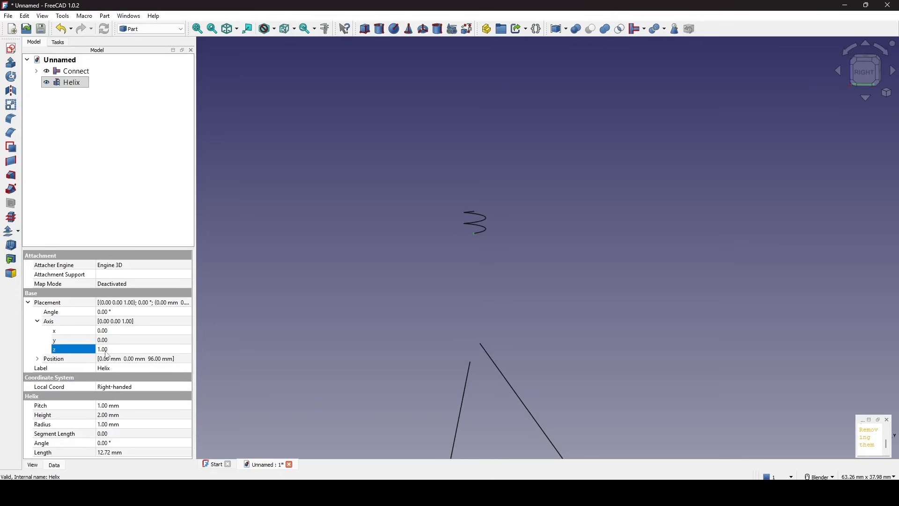
{"action": "left_click", "coordinate": [60, 312]}
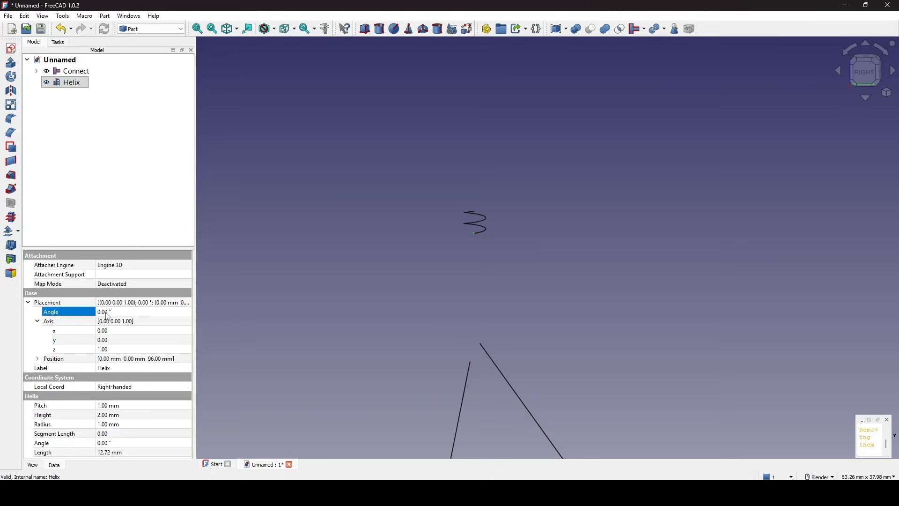
{"action": "left_click", "coordinate": [108, 313]}
{"action": "type", "text": "90"}
{"action": "key", "text": "Return"}
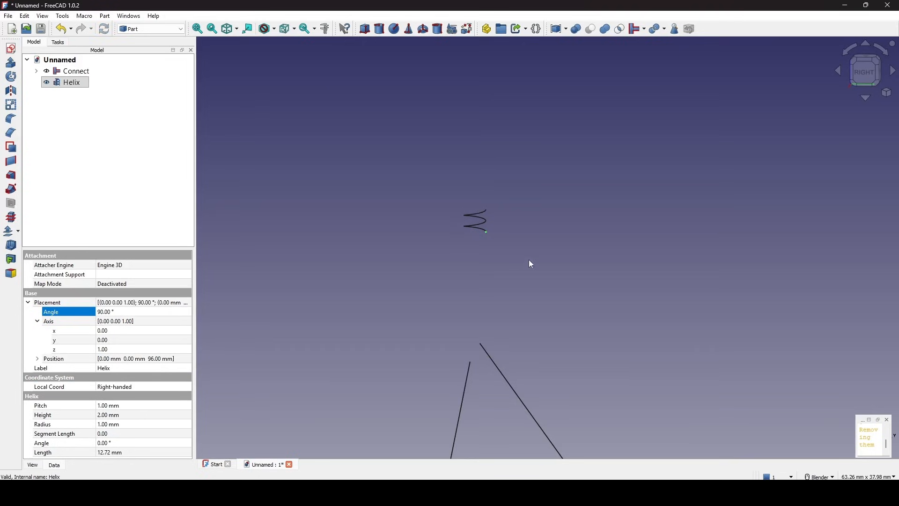
- Set the helix's placement angle about the Z axis to -90°
{"action": "middle_click_drag", "start_coordinate": [529, 320], "coordinate": [514, 336]}
{"action": "left_click", "coordinate": [123, 312]}
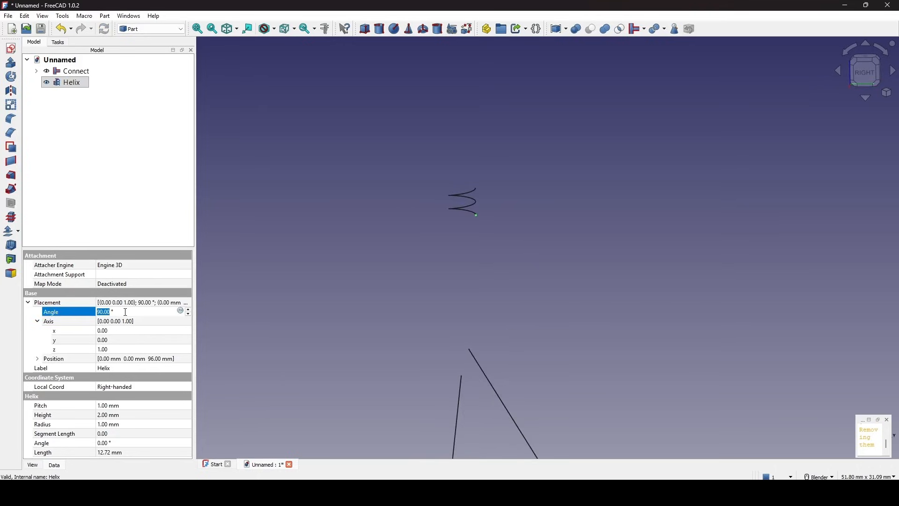
{"action": "type", "text": "-"}
{"action": "type", "text": "0"}
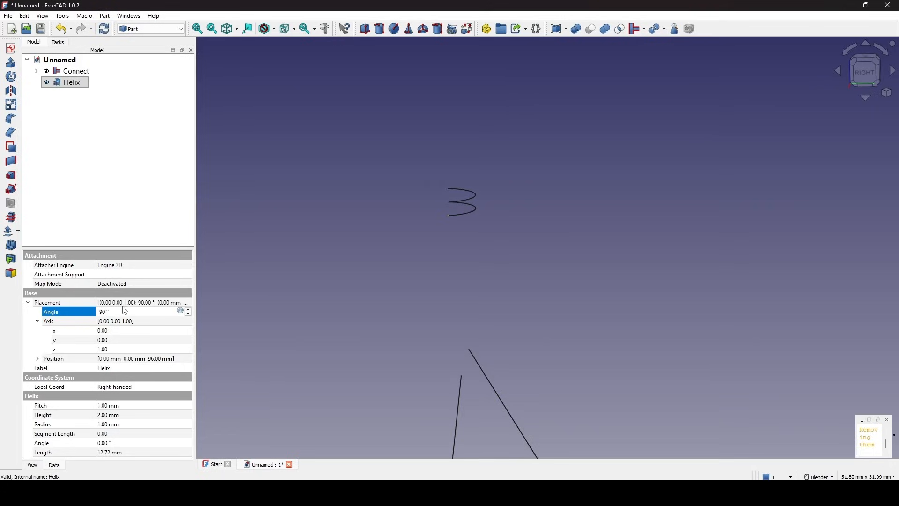
{"action": "key", "text": "Return"}
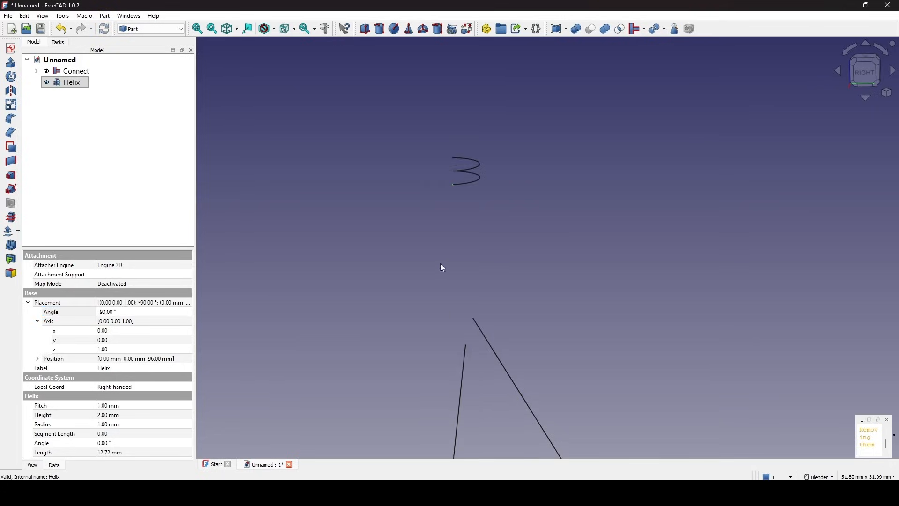
- Set the helix's radius to 1.75 mm
{"action": "left_click", "coordinate": [870, 78]}
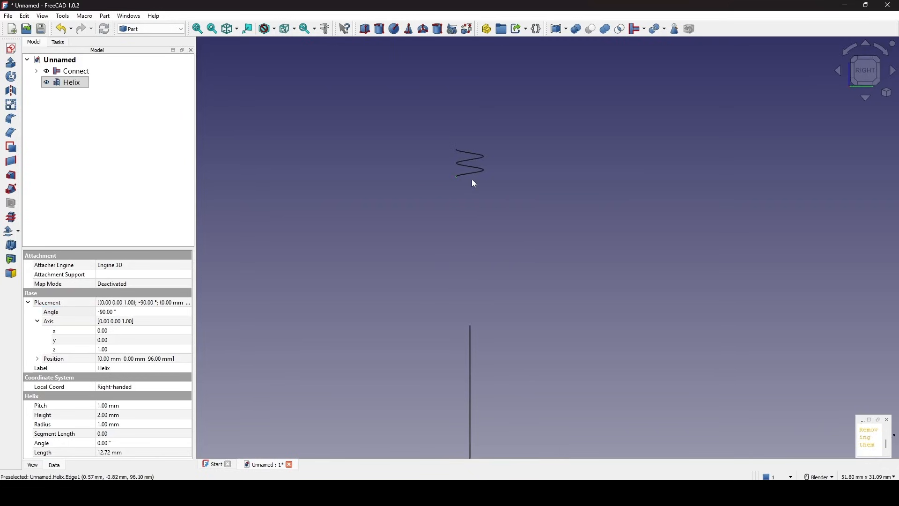
{"action": "scroll", "coordinate": [475, 307], "scroll_direction": "down", "scroll_amount": 5}
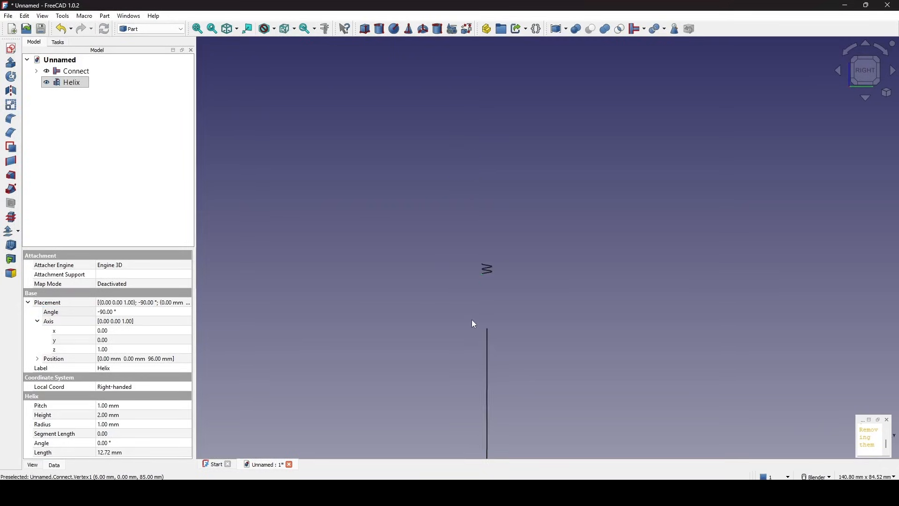
{"action": "middle_click_drag", "start_coordinate": [472, 319], "coordinate": [600, 333]}
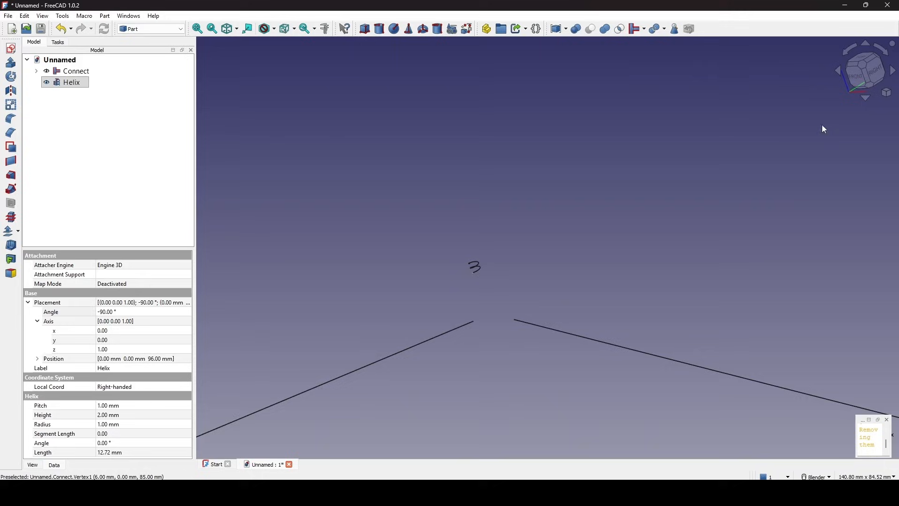
{"action": "left_click", "coordinate": [859, 76]}
{"action": "scroll", "coordinate": [594, 240], "scroll_direction": "up", "scroll_amount": 3}
{"action": "middle_click_drag", "start_coordinate": [567, 243], "coordinate": [605, 224], "text": "shift"}
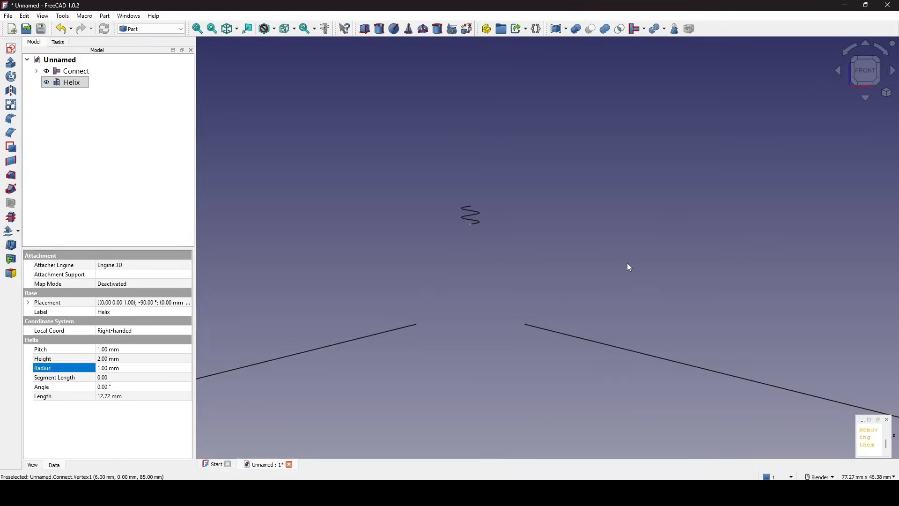
{"action": "left_click", "coordinate": [142, 368]}
{"action": "type", "text": "1.75"}
{"action": "left_click", "coordinate": [83, 370]}
- Set the helix's pitch to 11 mm
{"action": "left_click", "coordinate": [68, 353]}
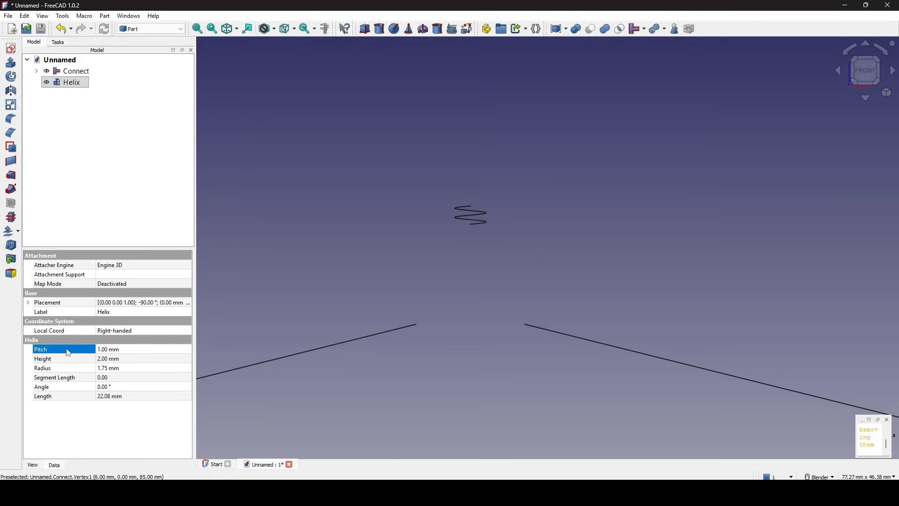
{"action": "left_click", "coordinate": [71, 353]}
{"action": "type", "text": "11"}
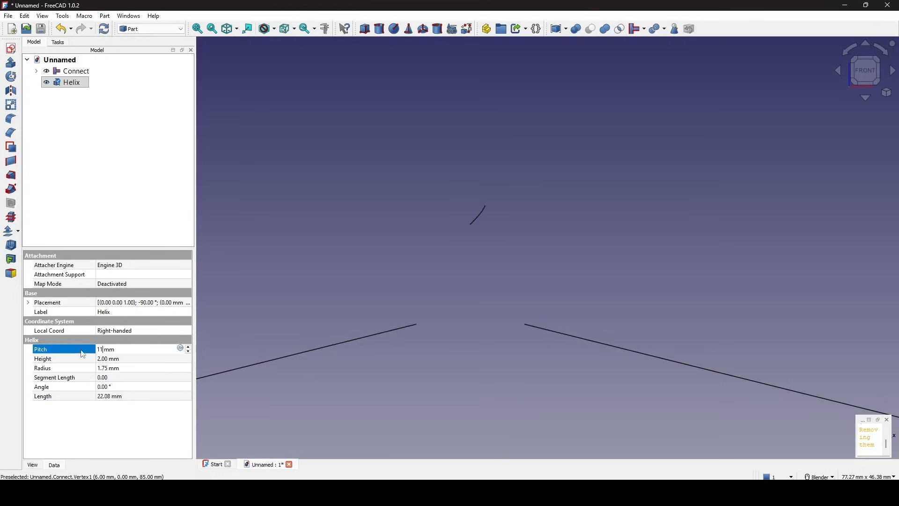
{"action": "left_click", "coordinate": [83, 354]}
{"action": "scroll", "coordinate": [495, 251], "scroll_direction": "down", "scroll_amount": 3}
{"action": "middle_click_drag", "start_coordinate": [495, 251], "coordinate": [525, 244]}
{"action": "scroll", "coordinate": [532, 249], "scroll_direction": "up", "scroll_amount": 1}
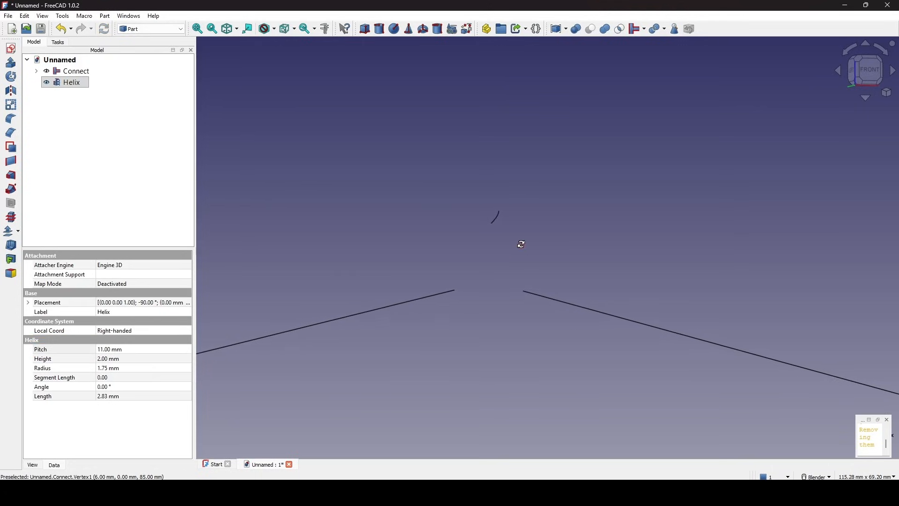
- Set the helix's height to 2.25*11 mm and return to the front view
{"action": "left_click", "coordinate": [74, 353]}
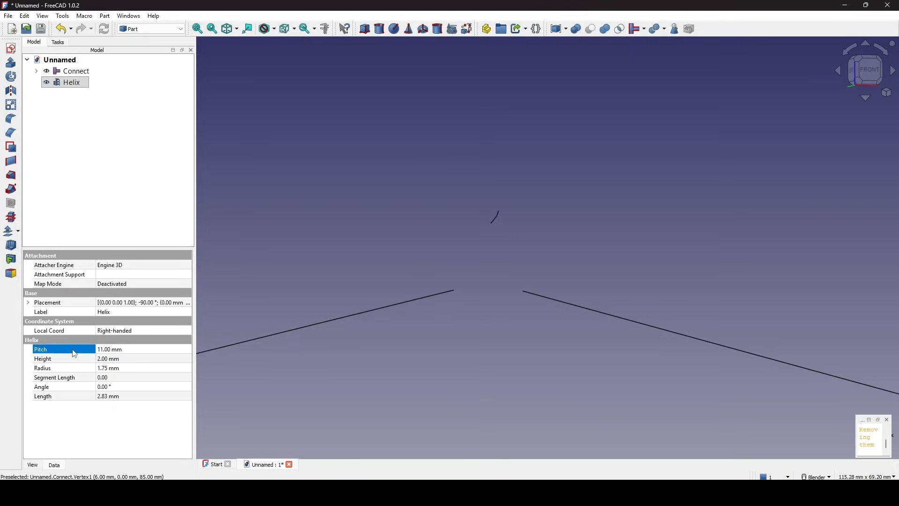
{"action": "left_click", "coordinate": [120, 360]}
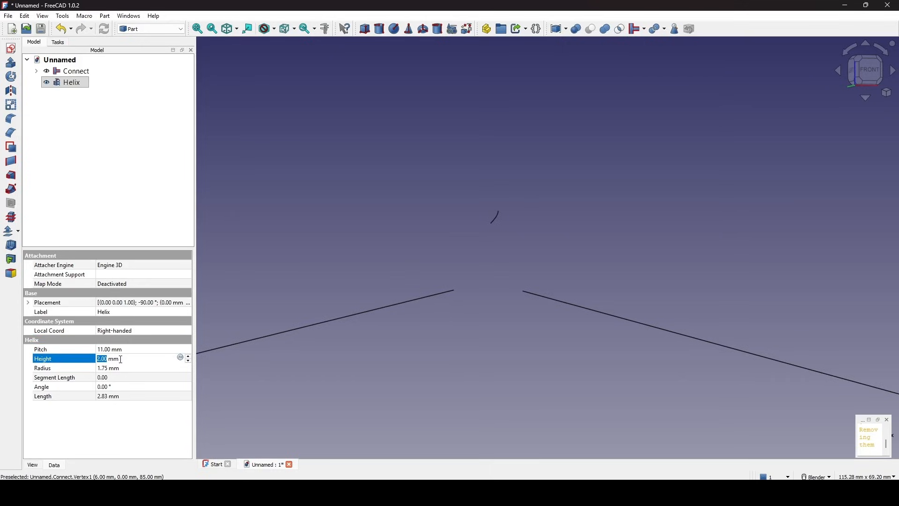
{"action": "type", "text": "2.25*11"}
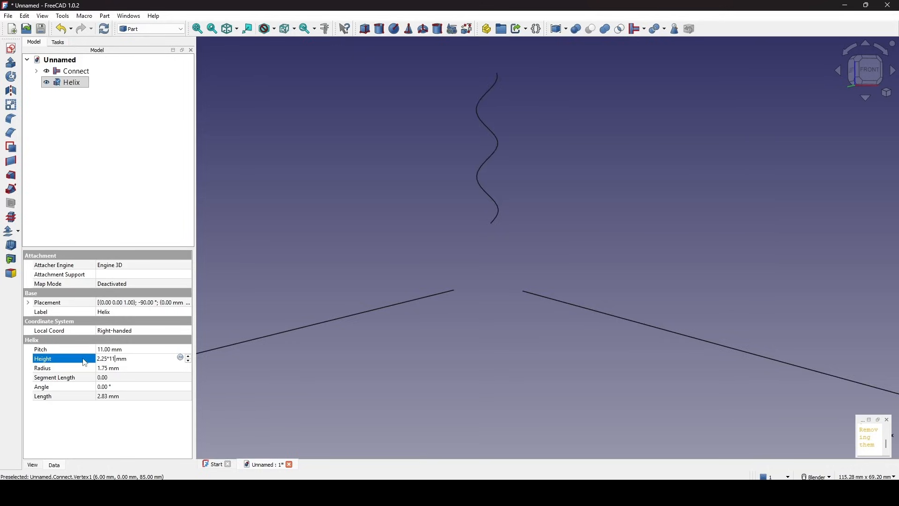
{"action": "key", "text": "Return"}
{"action": "scroll", "coordinate": [529, 294], "scroll_direction": "down", "scroll_amount": 3}
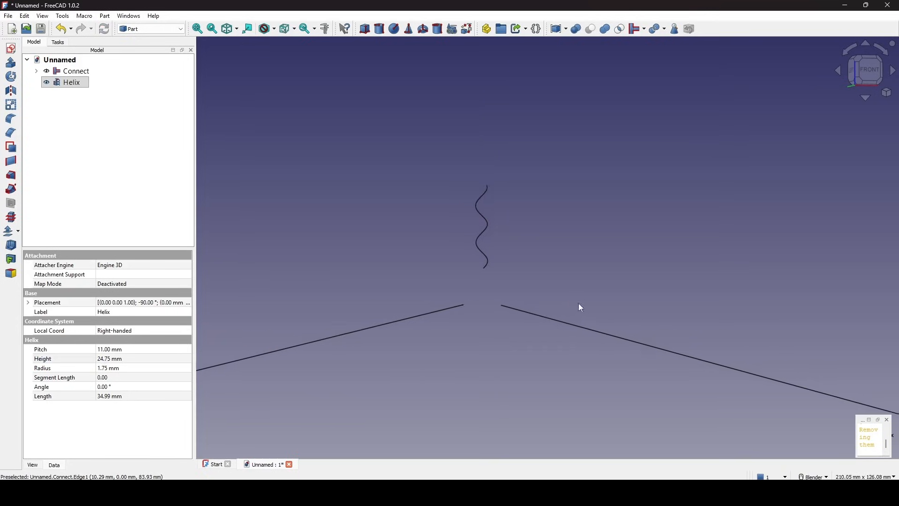
{"action": "mouse_move", "coordinate": [582, 308]}
{"action": "middle_mouse_down"}
{"action": "mouse_move", "coordinate": [602, 277]}
{"action": "mouse_move", "coordinate": [572, 305]}
{"action": "middle_mouse_up"}
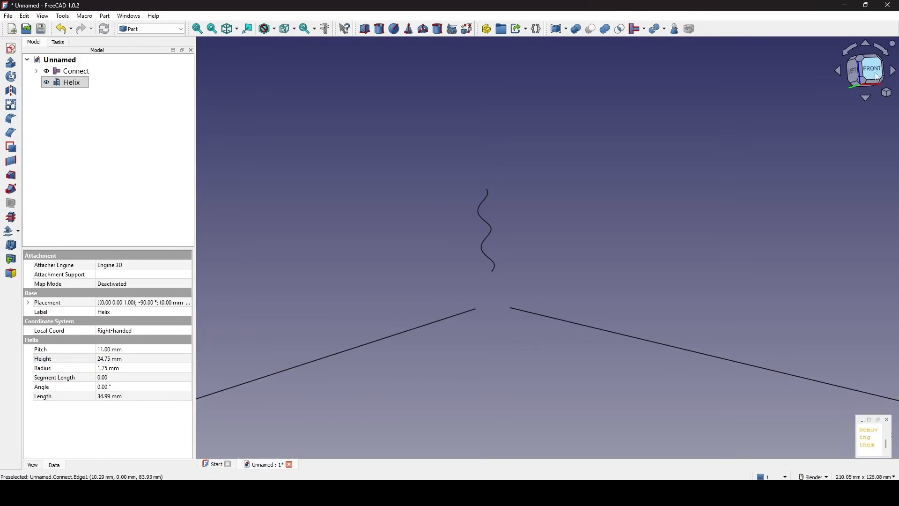
{"action": "left_click", "coordinate": [877, 75]}
{"action": "scroll", "coordinate": [519, 229], "scroll_direction": "up", "scroll_amount": 4}
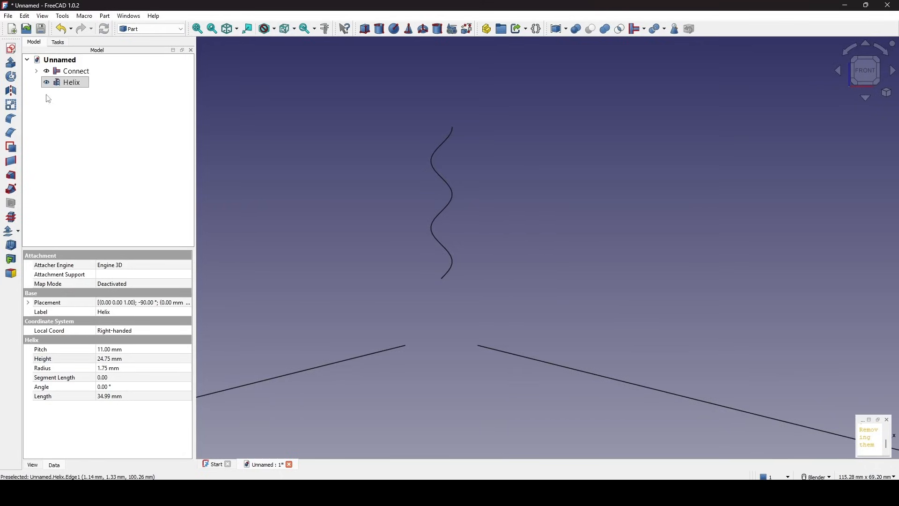
- Change the helix's local coordinate system to Left-handed
{"action": "left_click", "coordinate": [452, 261]}
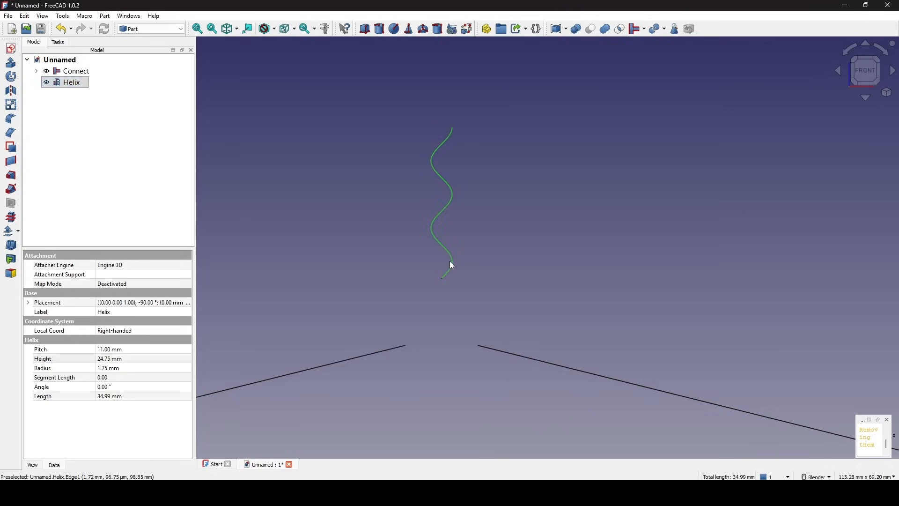
{"action": "left_click", "coordinate": [75, 330]}
{"action": "left_click", "coordinate": [146, 332]}
{"action": "left_click", "coordinate": [134, 347]}
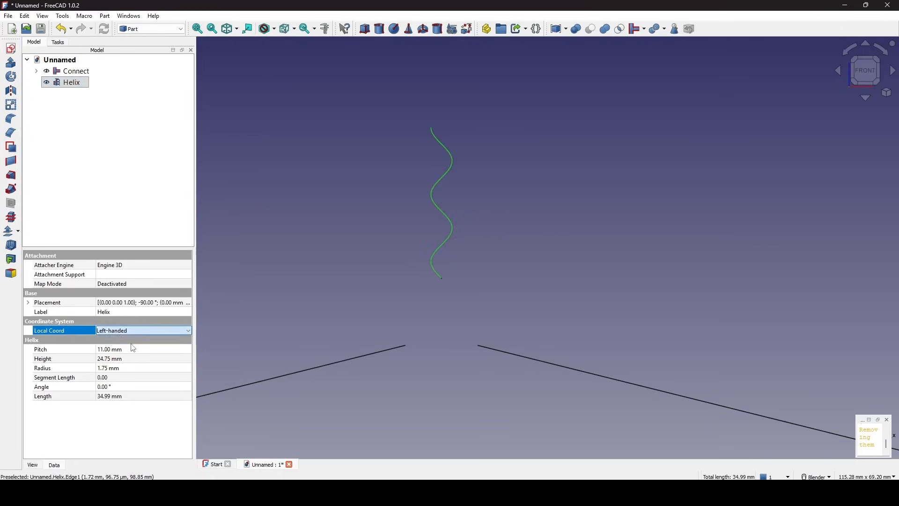
{"action": "left_click", "coordinate": [83, 334]}
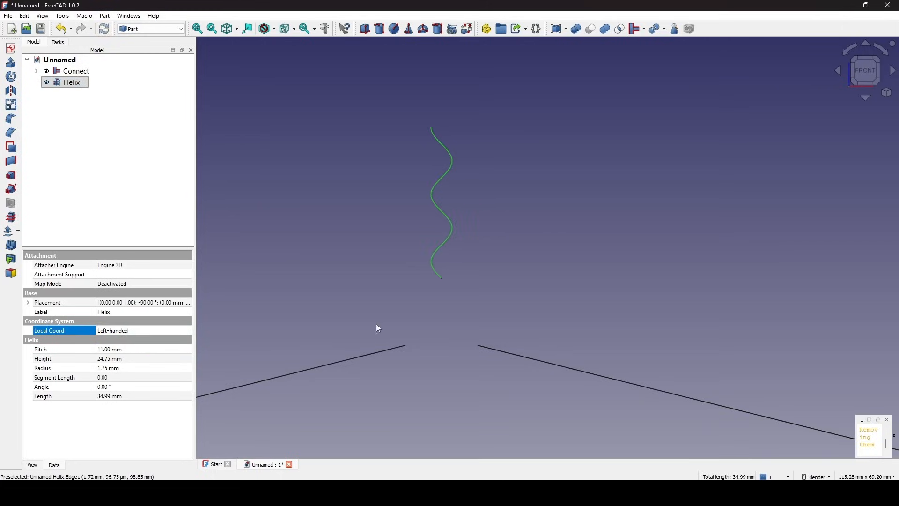
{"action": "middle_click_drag", "start_coordinate": [504, 258], "coordinate": [490, 209], "text": "shift"}
{"action": "left_click", "coordinate": [530, 228]}
{"action": "scroll", "coordinate": [527, 232], "scroll_direction": "down", "scroll_amount": 1}
{"action": "left_click", "coordinate": [865, 68]}
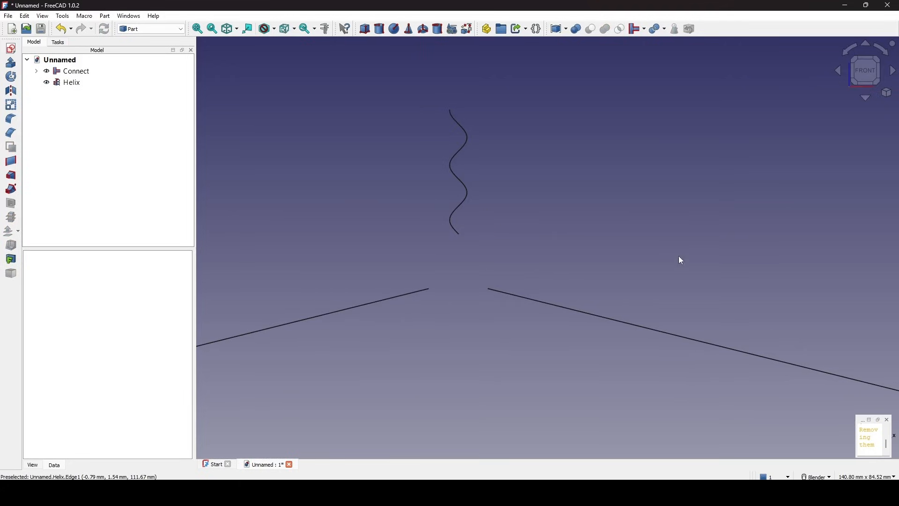
- Duplicate the left-handed helix by copying and pasting it in the document
{"action": "left_click", "coordinate": [70, 83]}
{"action": "middle_click_drag", "start_coordinate": [563, 254], "coordinate": [433, 274]}
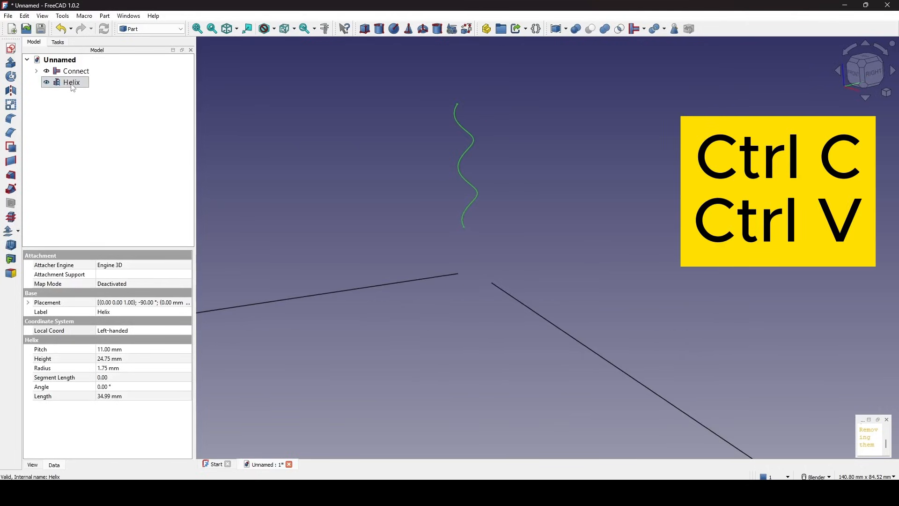
{"action": "key", "text": "ctrl+c"}
{"action": "key", "text": "ctrl+v"}
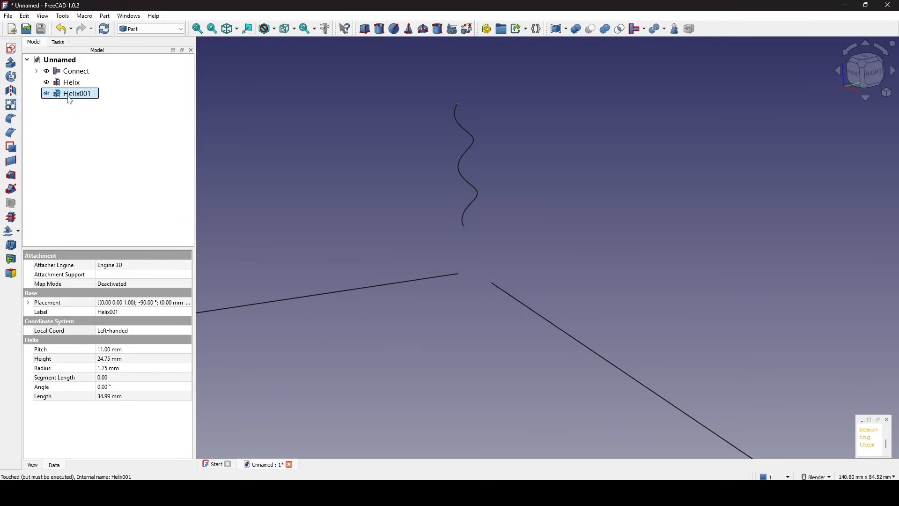
- Set the duplicated helix's placement angle to 90° so that it twists around the original, and view it from the front
{"action": "left_click", "coordinate": [29, 302]}
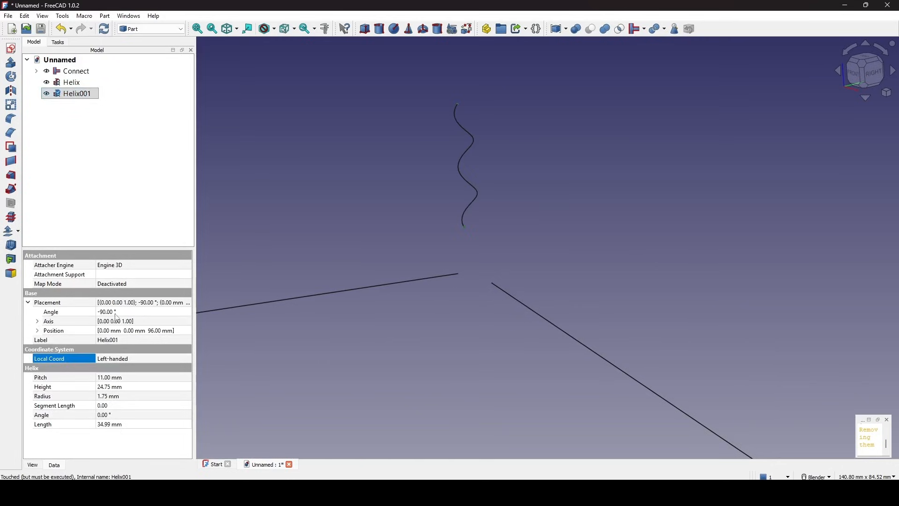
{"action": "left_click", "coordinate": [130, 312]}
{"action": "type", "text": "90"}
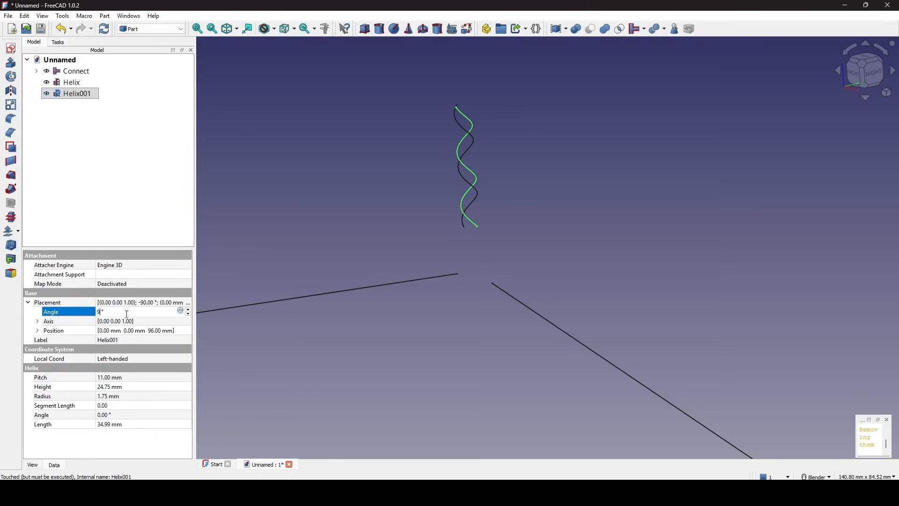
{"action": "left_click", "coordinate": [89, 317]}
{"action": "middle_click_drag", "start_coordinate": [450, 273], "coordinate": [551, 257]}
{"action": "left_click", "coordinate": [858, 72]}
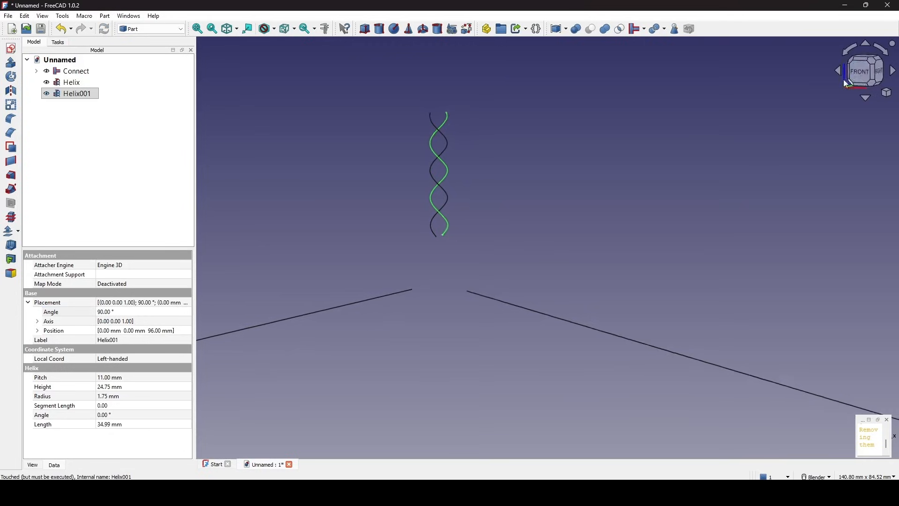
- Shorten the duplicated helix by setting its height to 22 mm
{"action": "scroll", "coordinate": [461, 165], "scroll_direction": "up", "scroll_amount": 2}
{"action": "middle_click_drag", "start_coordinate": [470, 167], "coordinate": [483, 154], "text": "shift"}
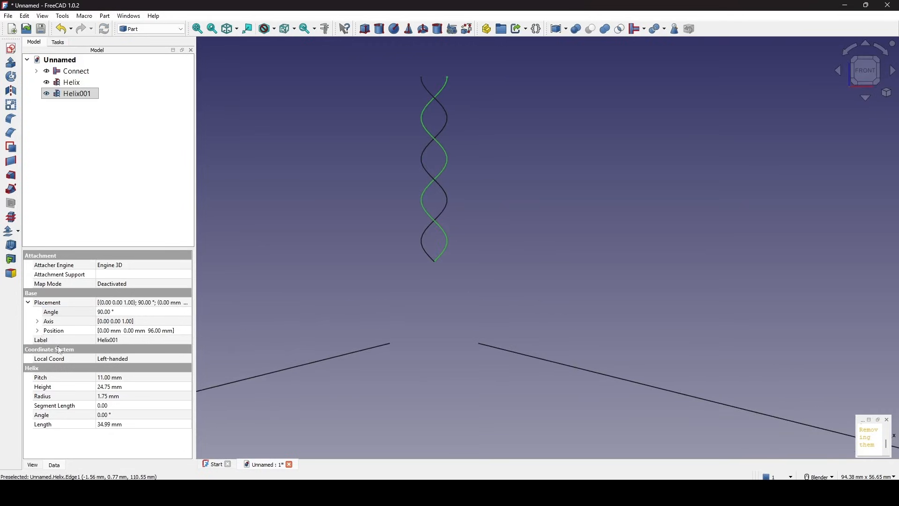
{"action": "left_click", "coordinate": [115, 389]}
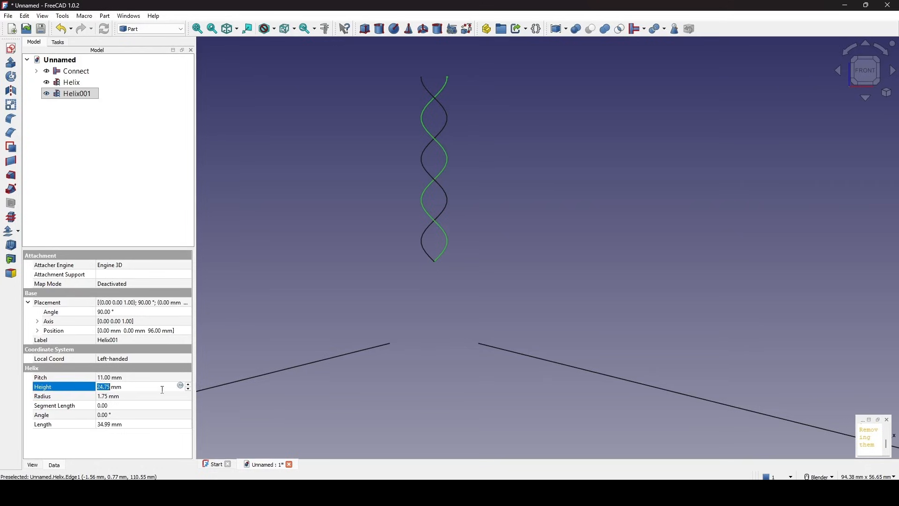
{"action": "left_click", "coordinate": [188, 390]}
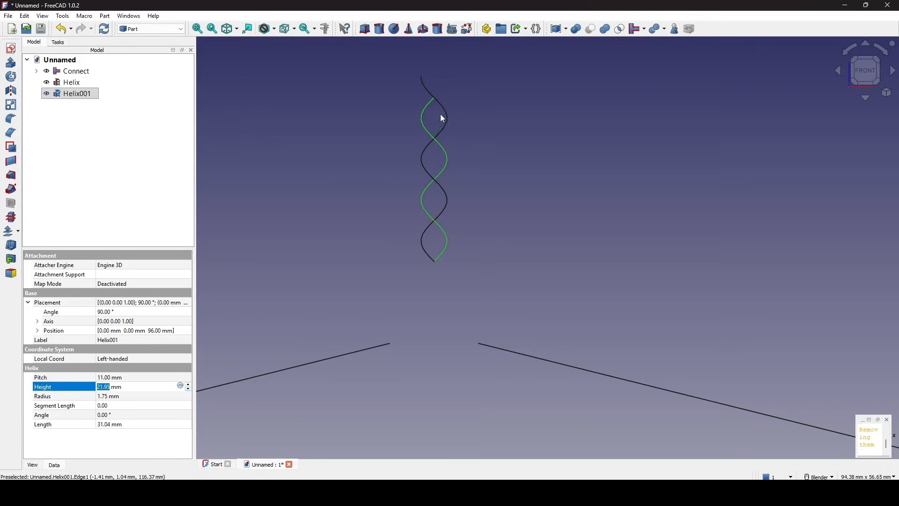
{"action": "scroll", "coordinate": [440, 112], "scroll_direction": "up", "scroll_amount": 6}
{"action": "scroll", "coordinate": [442, 116], "scroll_direction": "up", "scroll_amount": 1}
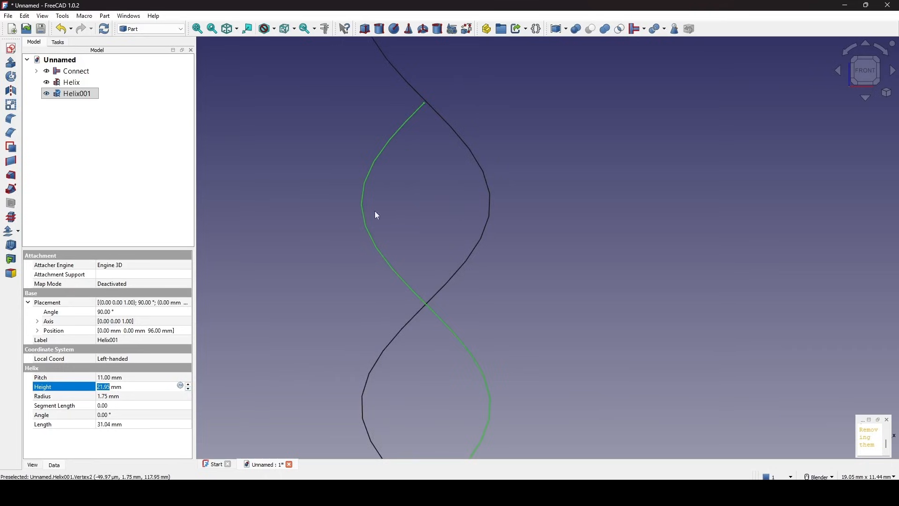
{"action": "left_click", "coordinate": [143, 387]}
{"action": "left_click_drag", "start_coordinate": [143, 386], "coordinate": [28, 384]}
{"action": "type", "text": "22"}
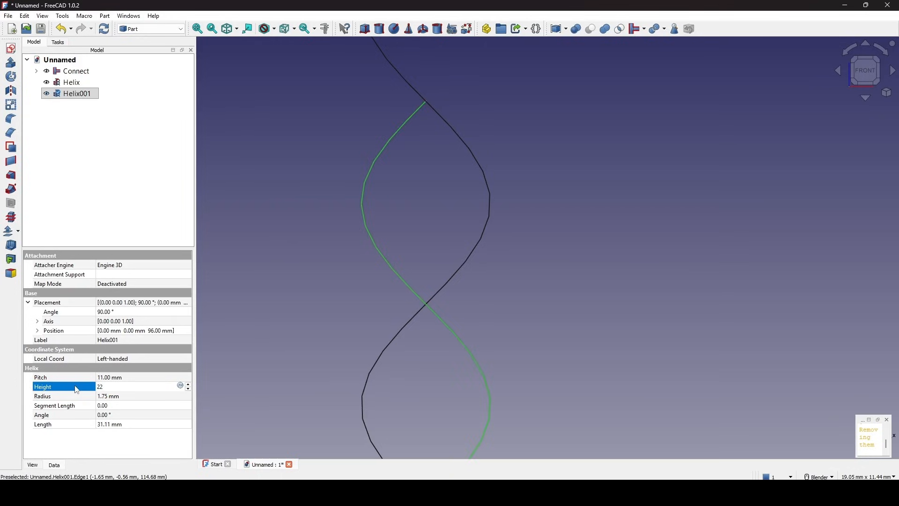
{"action": "key", "text": "Return"}
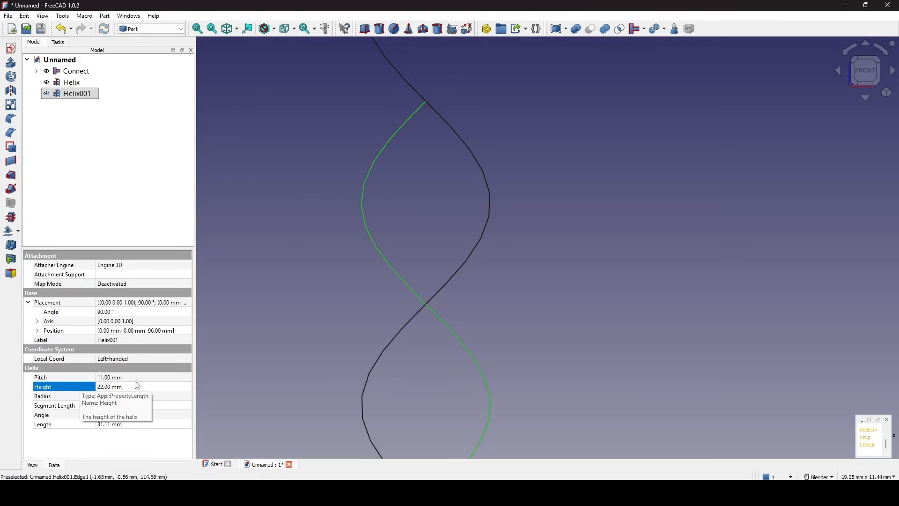
- Create a new sketch on the XZ-Plane with an offset of 1.75 mm
{"action": "scroll", "coordinate": [560, 279], "scroll_direction": "down", "scroll_amount": 5}
{"action": "middle_click_drag", "start_coordinate": [563, 284], "coordinate": [540, 239], "text": "shift"}
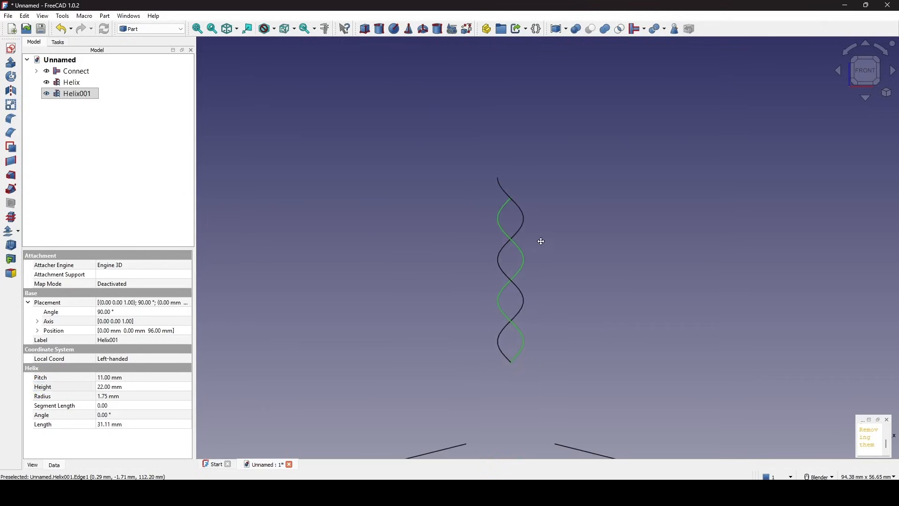
{"action": "left_click", "coordinate": [593, 246]}
{"action": "scroll", "coordinate": [585, 292], "scroll_direction": "down", "scroll_amount": 2}
{"action": "middle_click_drag", "start_coordinate": [569, 290], "coordinate": [521, 230], "text": "shift"}
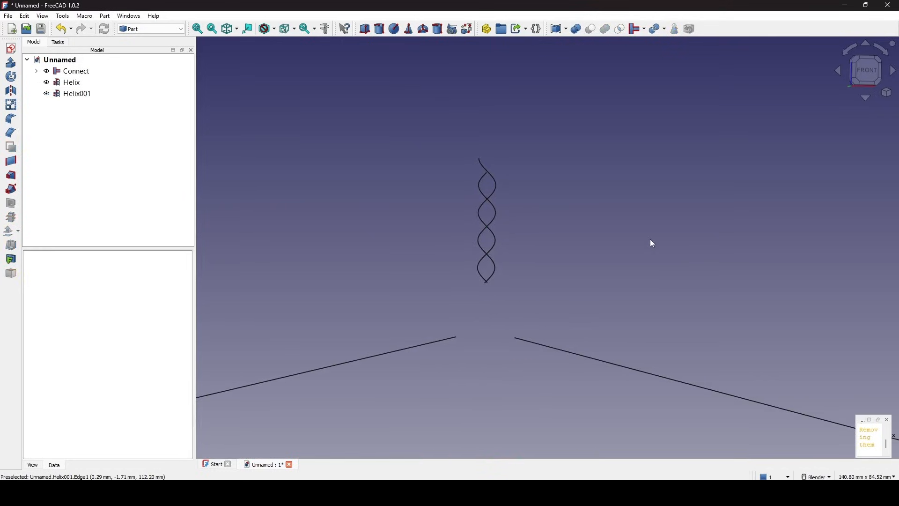
{"action": "middle_click_drag", "start_coordinate": [585, 256], "coordinate": [545, 244], "text": "shift"}
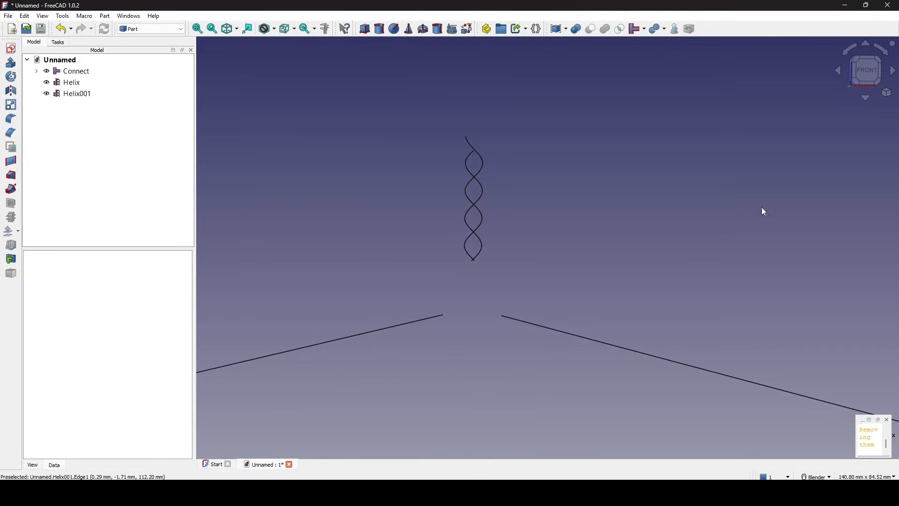
{"action": "mouse_move", "coordinate": [763, 209]}
{"action": "middle_mouse_down"}
{"action": "mouse_move", "coordinate": [475, 286]}
{"action": "mouse_move", "coordinate": [361, 279]}
{"action": "mouse_move", "coordinate": [594, 171]}
{"action": "mouse_move", "coordinate": [710, 185]}
{"action": "middle_mouse_up"}
{"action": "left_click", "coordinate": [11, 49]}
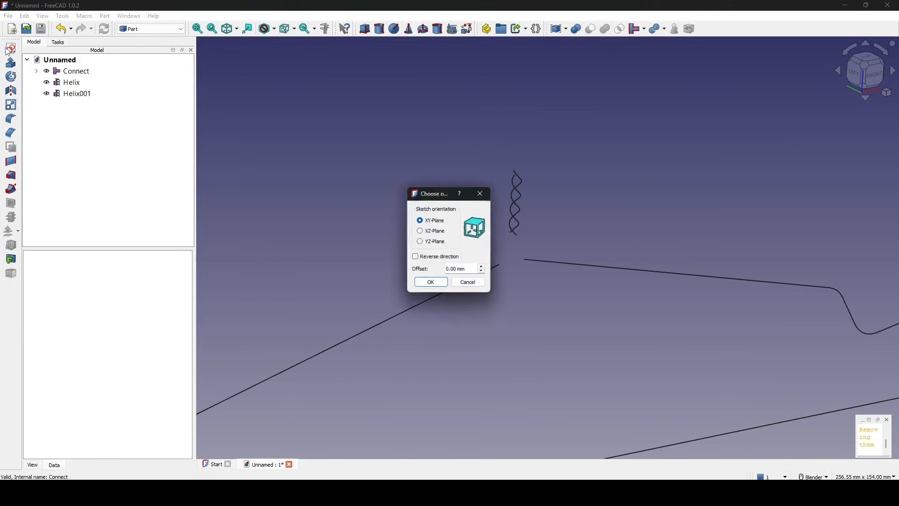
{"action": "left_click", "coordinate": [435, 232]}
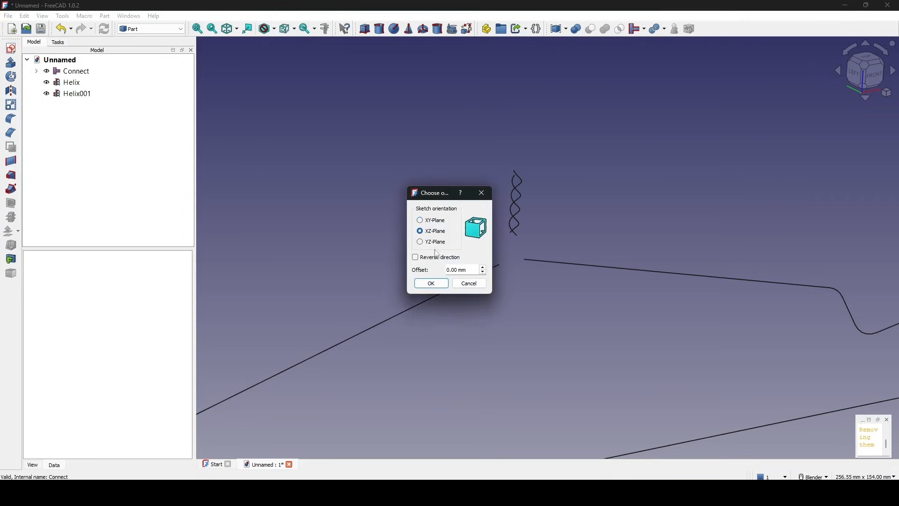
{"action": "triple_click", "coordinate": [470, 267]}
{"action": "type", "text": "1.75"}
{"action": "left_click_drag", "start_coordinate": [440, 198], "coordinate": [409, 188]}
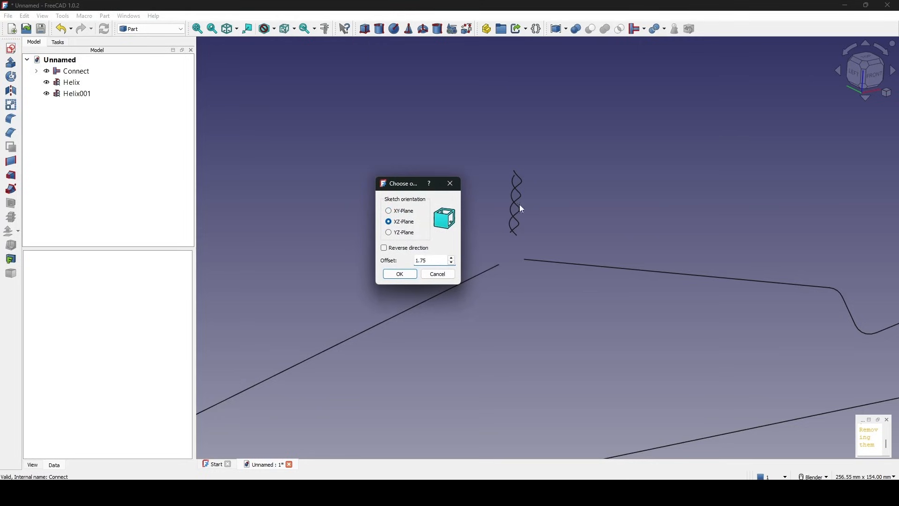
{"action": "left_click", "coordinate": [406, 275]}
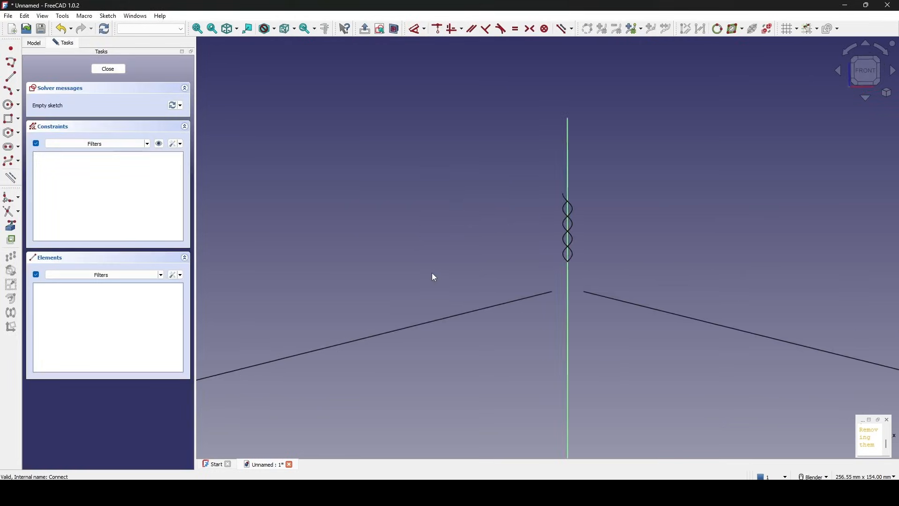
- Sketch a slanted line about 21 mm long beside the vertical axis, just above and to the right of the twisted helices
{"action": "scroll", "coordinate": [432, 272], "scroll_direction": "down", "scroll_amount": 3}
{"action": "middle_click_drag", "start_coordinate": [545, 270], "coordinate": [494, 215], "text": "shift"}
{"action": "middle_click_drag", "start_coordinate": [527, 190], "coordinate": [527, 195], "text": "shift"}
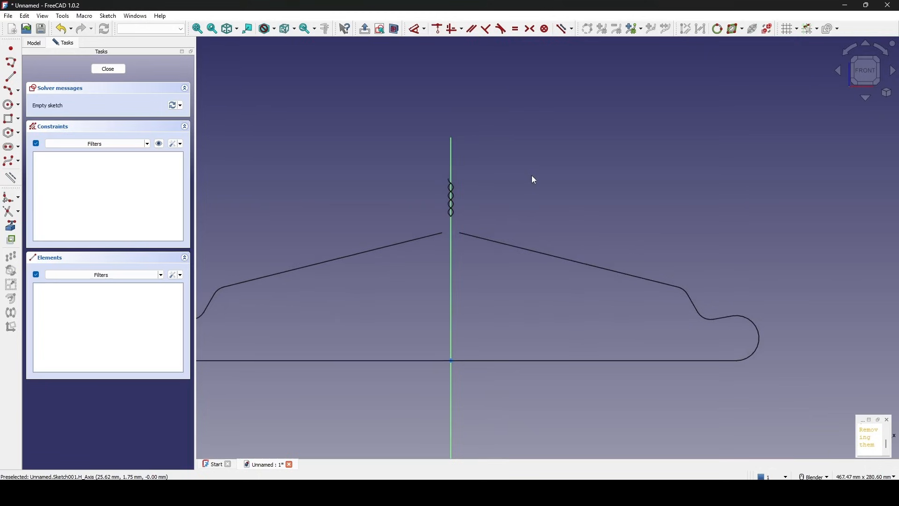
{"action": "left_click", "coordinate": [11, 77]}
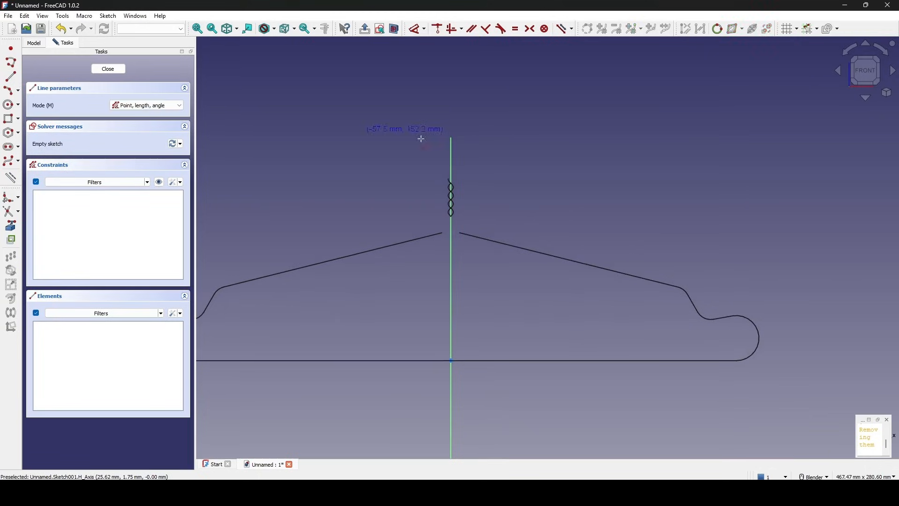
{"action": "left_click", "coordinate": [471, 172]}
{"action": "left_click", "coordinate": [494, 146]}
{"action": "scroll", "coordinate": [518, 196], "scroll_direction": "up", "scroll_amount": 3}
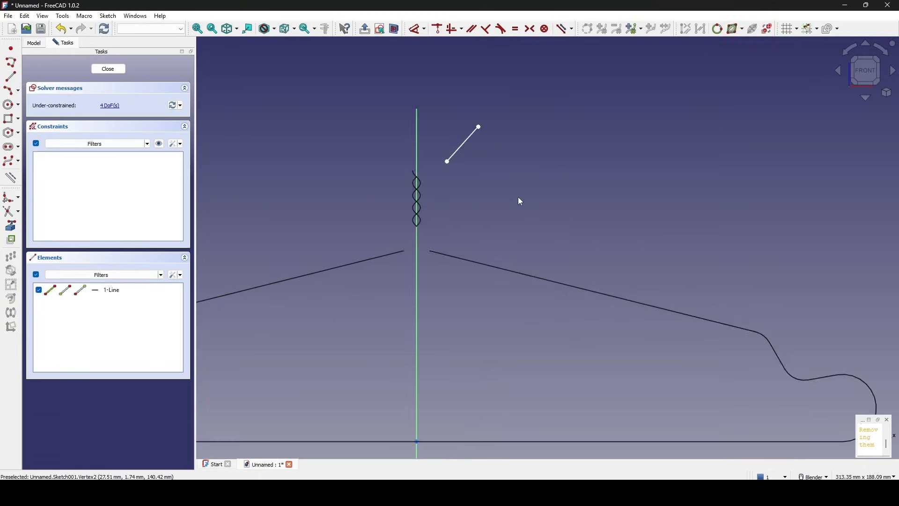
- Dimension the slanted line's length to 22 mm
{"action": "key", "text": "d"}
{"action": "left_click", "coordinate": [465, 137]}
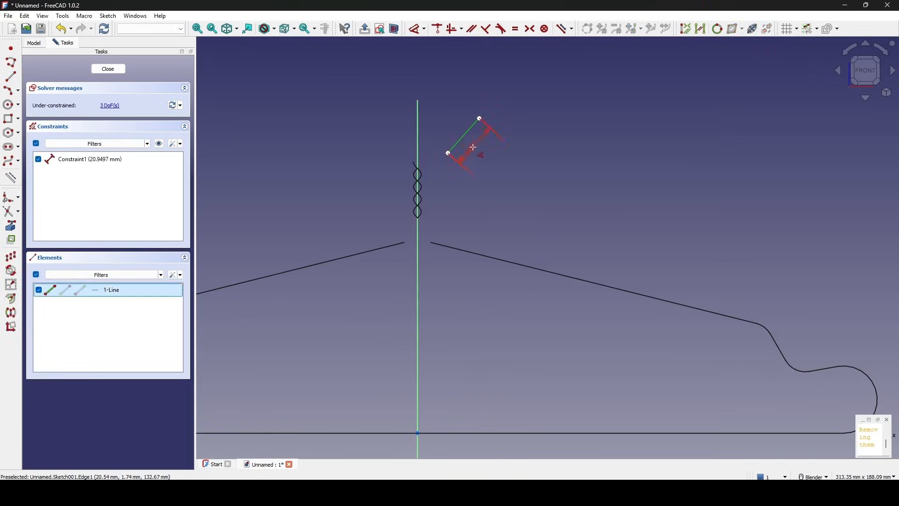
{"action": "left_click", "coordinate": [490, 162]}
{"action": "type", "text": "22"}
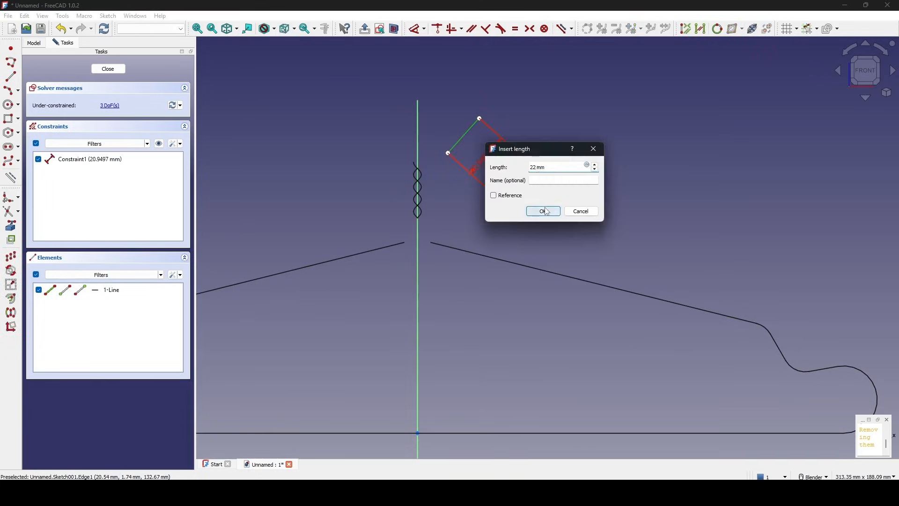
{"action": "left_click", "coordinate": [544, 211]}
- Constrain the angle between the slanted line and the vertical axis to 38°
{"action": "left_click", "coordinate": [465, 136]}
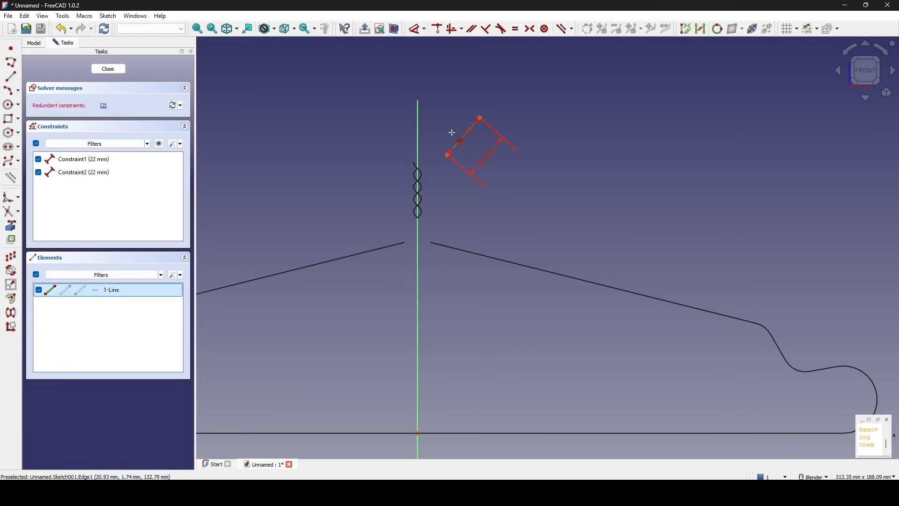
{"action": "left_click", "coordinate": [419, 123]}
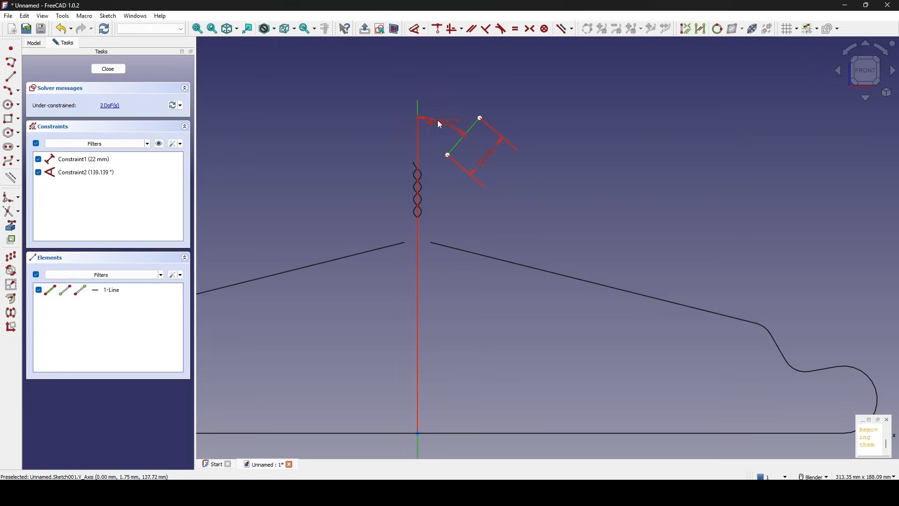
{"action": "left_click", "coordinate": [440, 125]}
{"action": "type", "text": "38"}
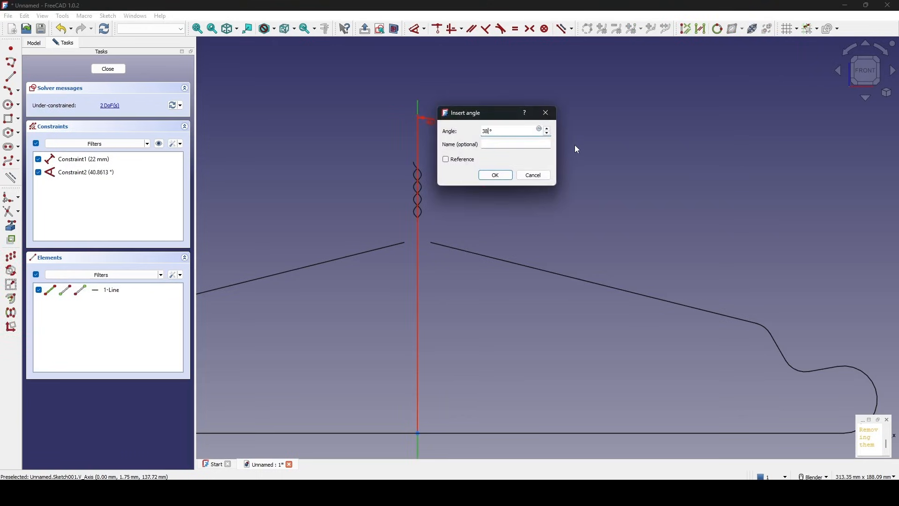
{"action": "key", "text": "Return"}
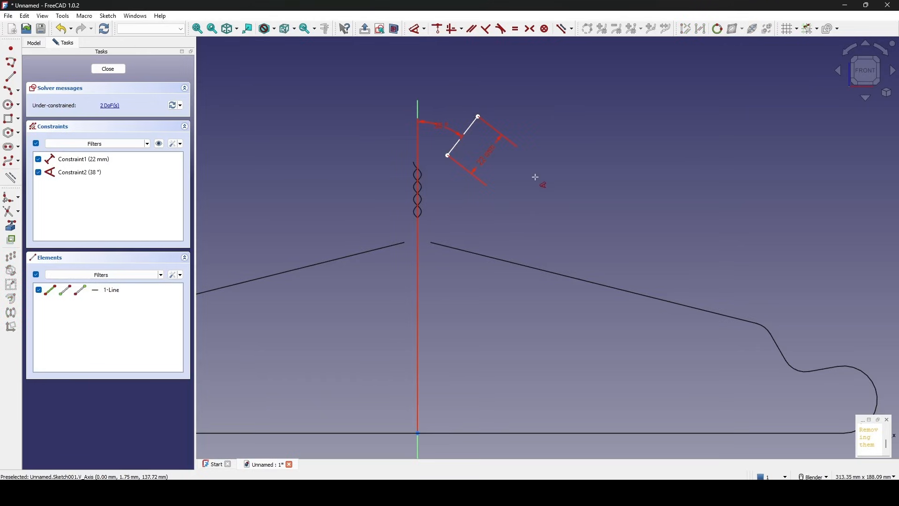
- Set the horizontal distance from the slanted line's lower endpoint to the vertical axis to 6 mm
{"action": "left_click", "coordinate": [448, 156]}
{"action": "left_click", "coordinate": [418, 155]}
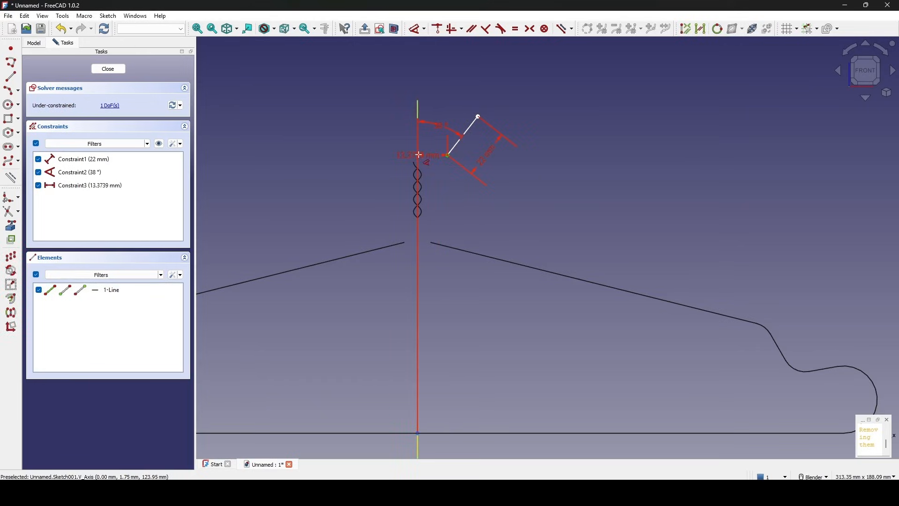
{"action": "left_click", "coordinate": [354, 156]}
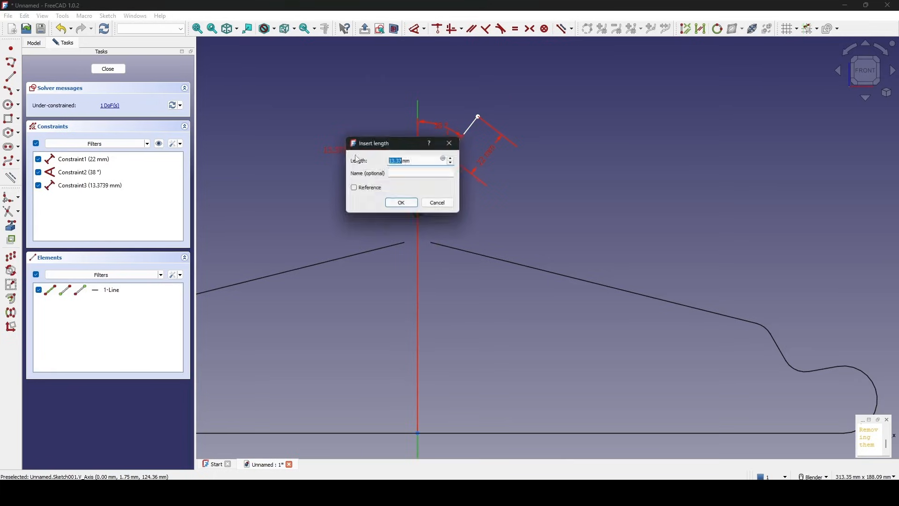
{"action": "type", "text": "6"}
{"action": "left_click", "coordinate": [403, 205]}
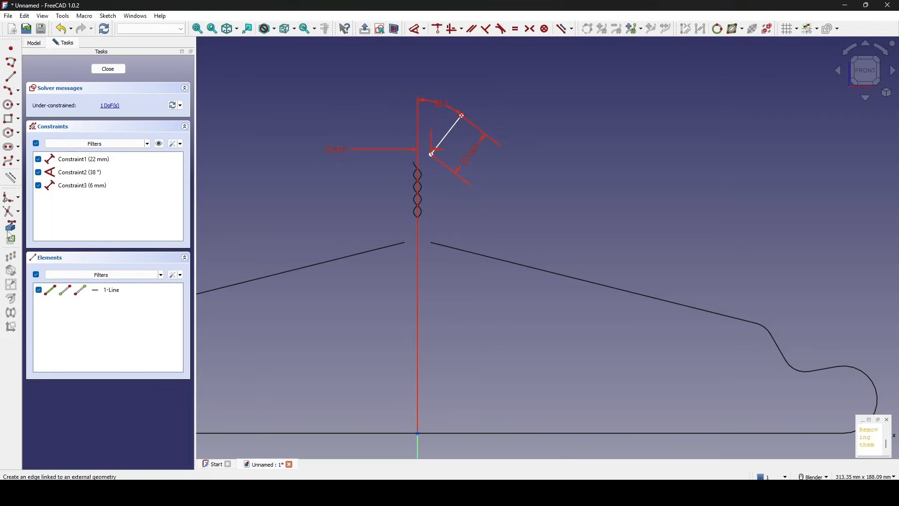
- Link the inner endpoint of the right shoulder line as external geometry and set the slanted line's lower endpoint 40 mm above it
{"action": "left_click", "coordinate": [431, 243]}
{"action": "left_click", "coordinate": [432, 155]}
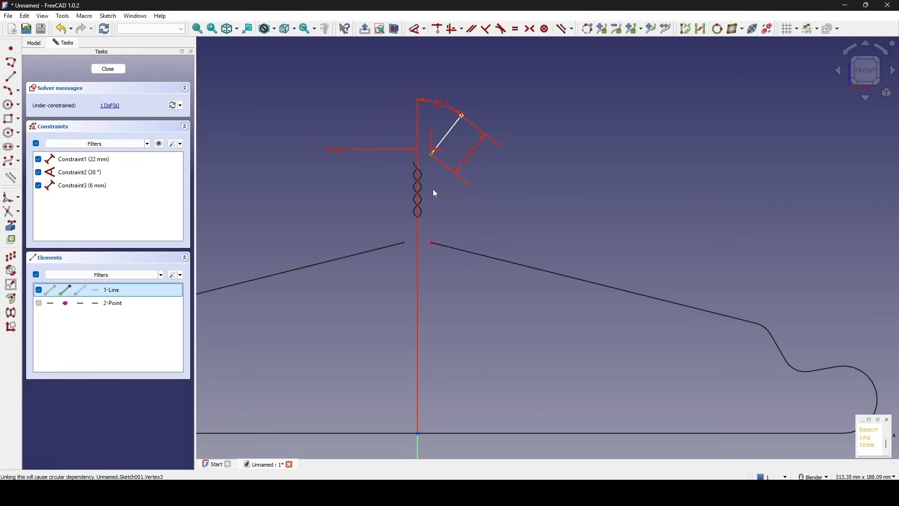
{"action": "left_click", "coordinate": [431, 243]}
{"action": "key", "text": "d"}
{"action": "left_click", "coordinate": [542, 204]}
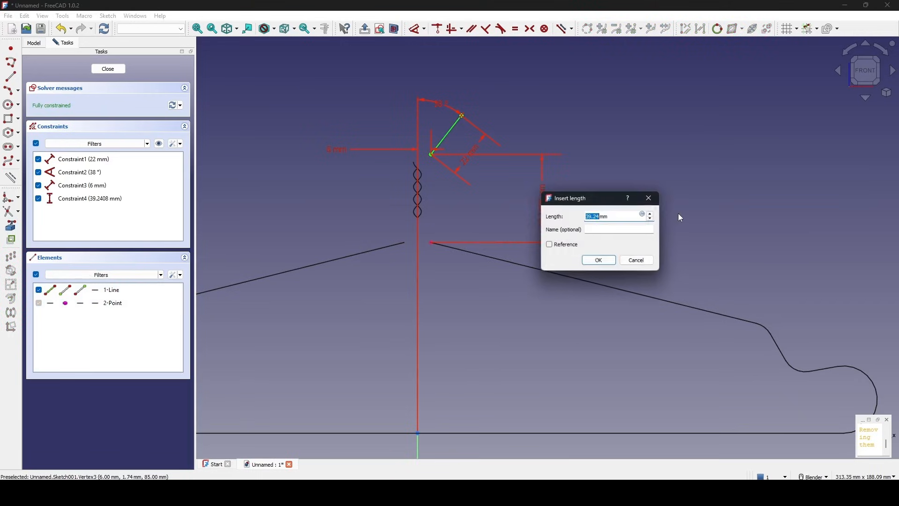
{"action": "type", "text": "40"}
{"action": "key", "text": "Return"}
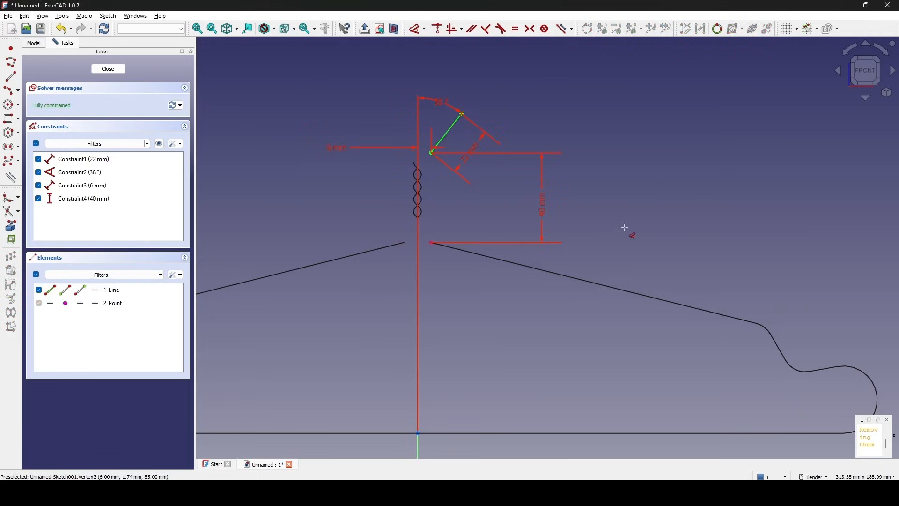
- Draw a three-point arc of about 15 mm radius from the slanted line's upper endpoint, curving over to the left of the vertical axis
{"action": "scroll", "coordinate": [516, 213], "scroll_direction": "up", "scroll_amount": 3}
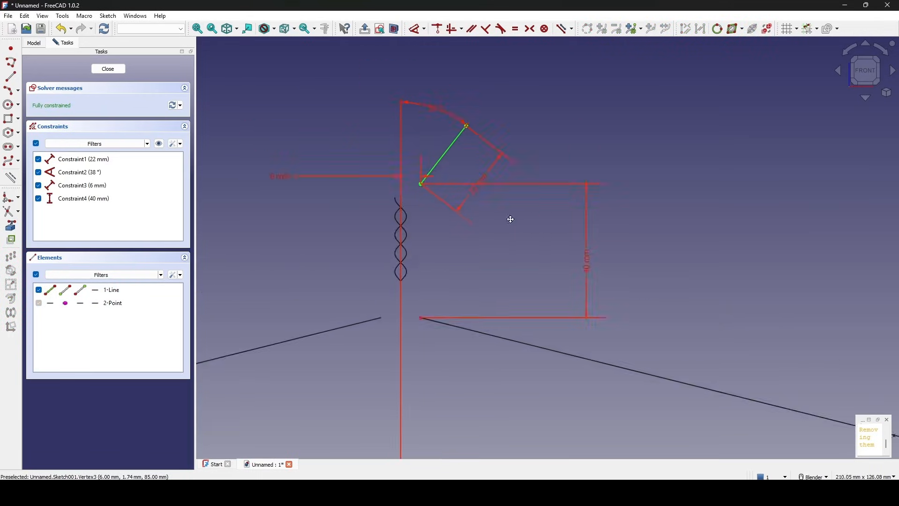
{"action": "left_click_drag", "start_coordinate": [423, 135], "coordinate": [424, 142]}
{"action": "middle_click_drag", "start_coordinate": [509, 162], "coordinate": [515, 228], "text": "shift"}
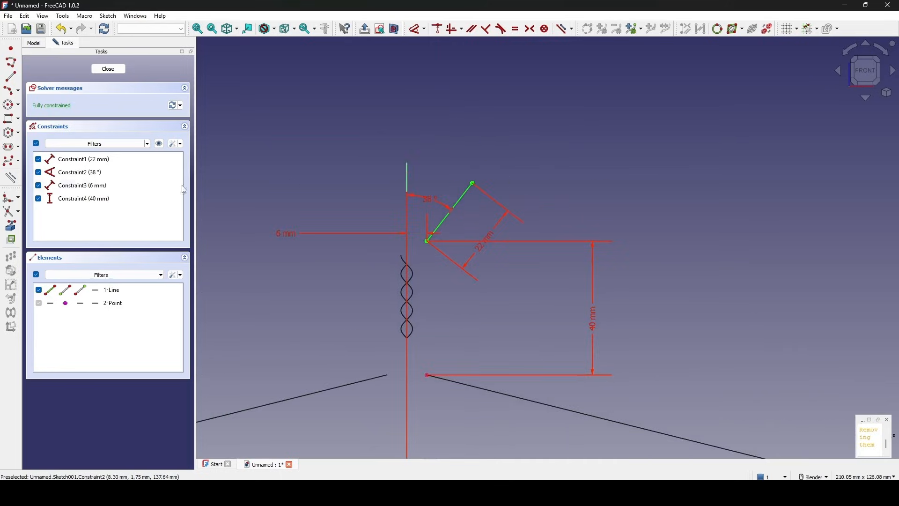
{"action": "left_click", "coordinate": [10, 92]}
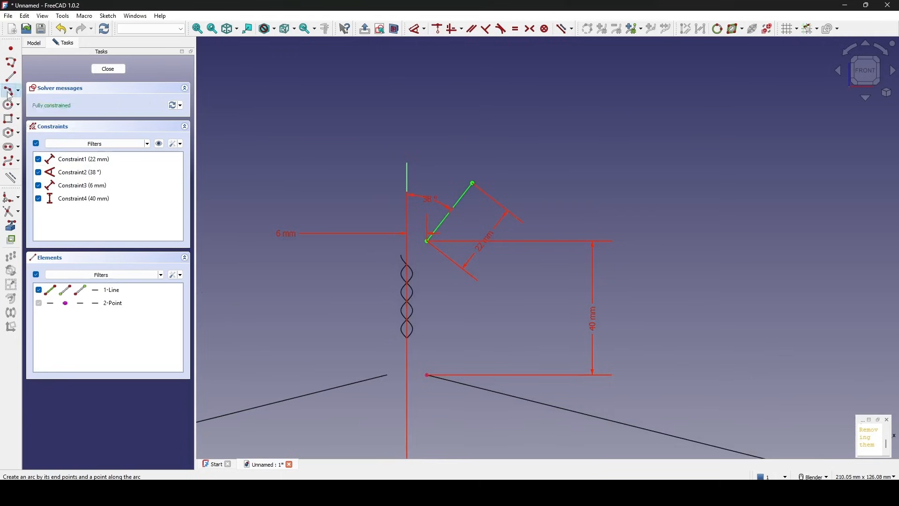
{"action": "left_click", "coordinate": [473, 183]}
{"action": "left_click", "coordinate": [391, 131]}
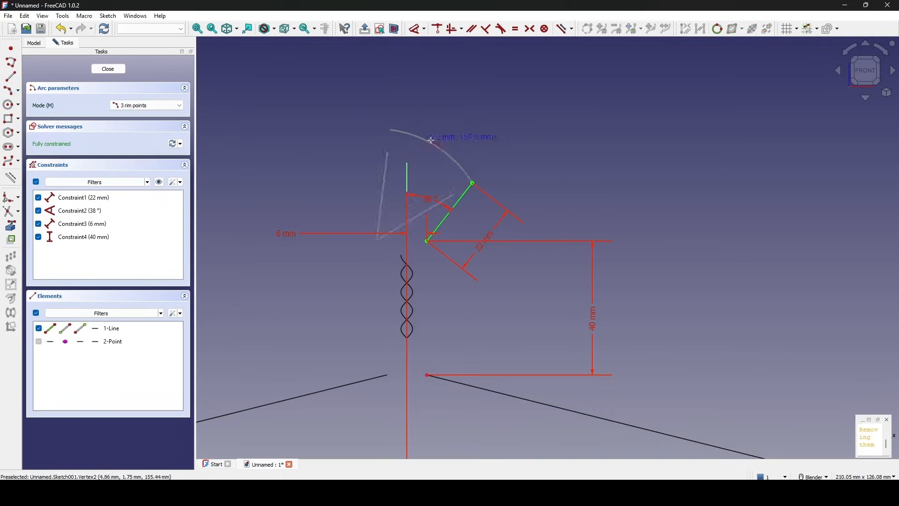
{"action": "left_click", "coordinate": [466, 136]}
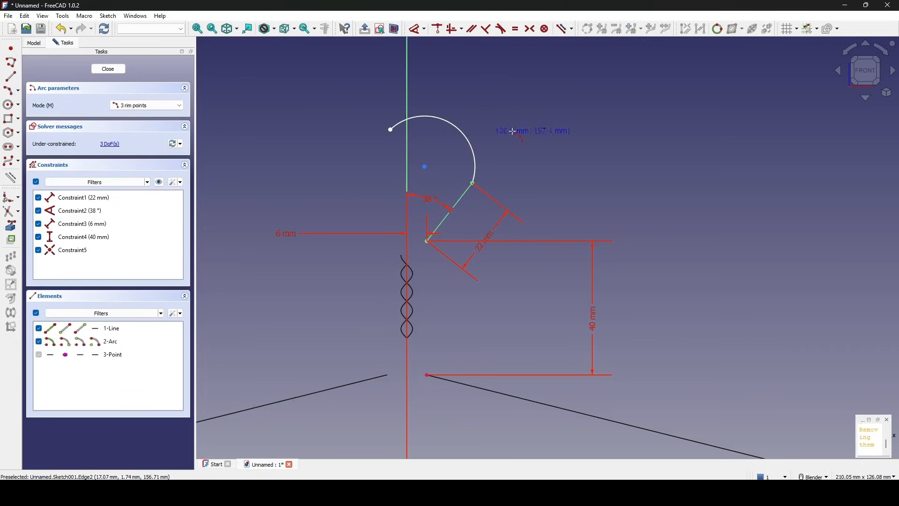
- Make the arc tangent to the slanted line at their shared endpoint
{"action": "left_click", "coordinate": [467, 194]}
{"action": "left_click", "coordinate": [475, 161]}
{"action": "key", "text": "t"}
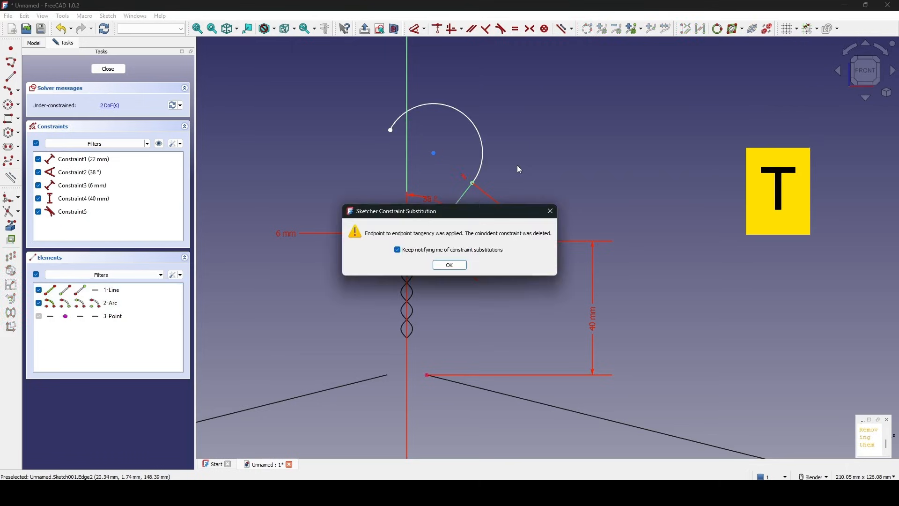
{"action": "key", "text": "Return"}
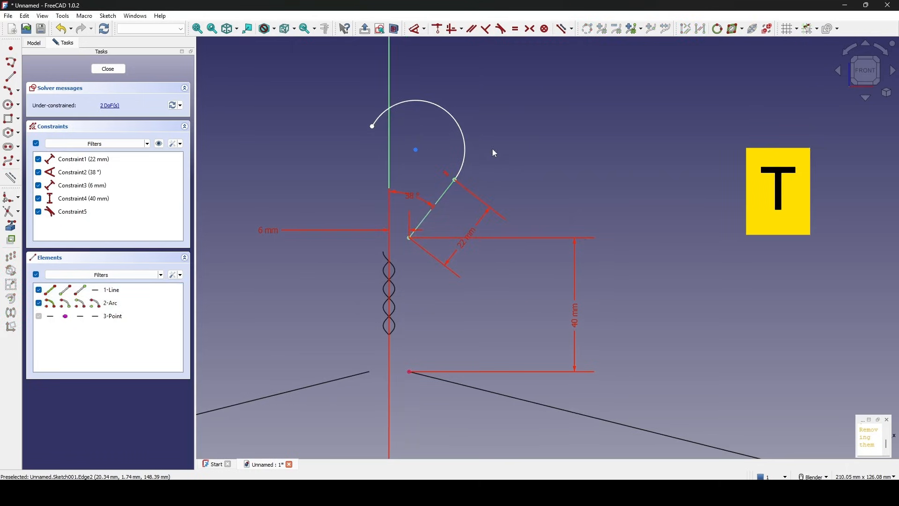
- Dimension the hook arc's radius to 18.5 mm
{"action": "left_click", "coordinate": [453, 121]}
{"action": "left_click", "coordinate": [499, 84]}
{"action": "type", "text": "18.5mm"}
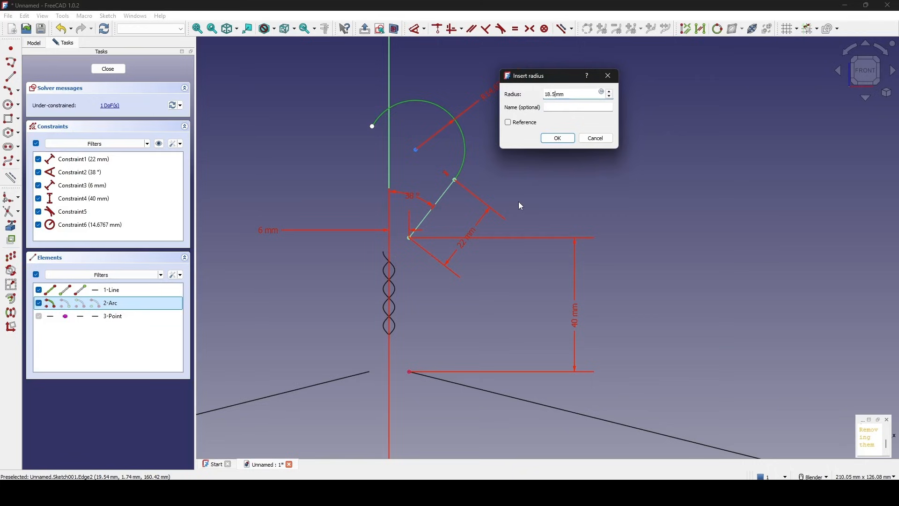
{"action": "key", "text": "Return"}
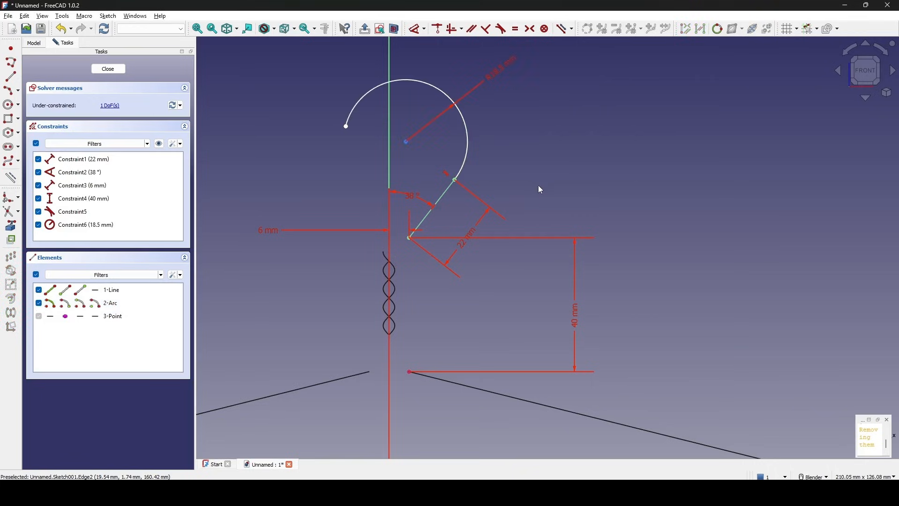
- Draw a line about 25 mm long from the arc's free end, sloping down and to the left
{"action": "scroll", "coordinate": [538, 185], "scroll_direction": "down", "scroll_amount": 3}
{"action": "left_click_drag", "start_coordinate": [421, 170], "coordinate": [427, 156]}
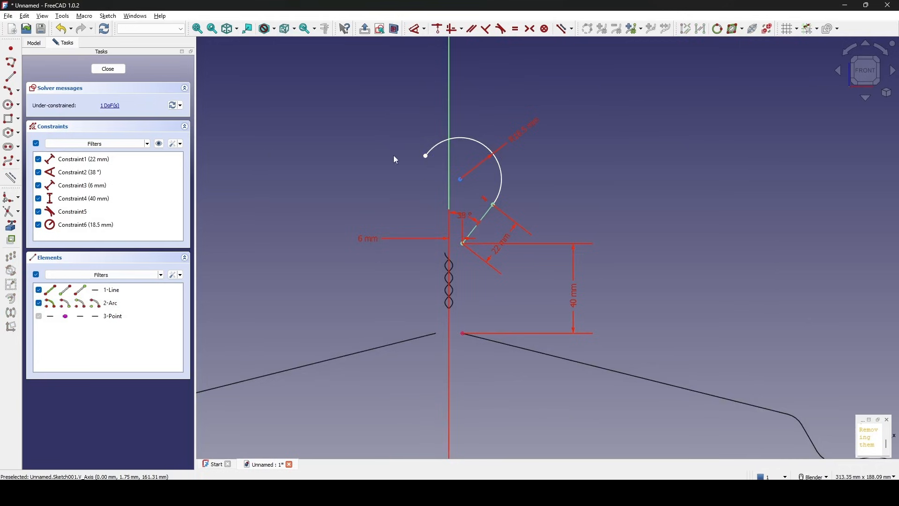
{"action": "left_click", "coordinate": [10, 76]}
{"action": "left_click", "coordinate": [427, 155]}
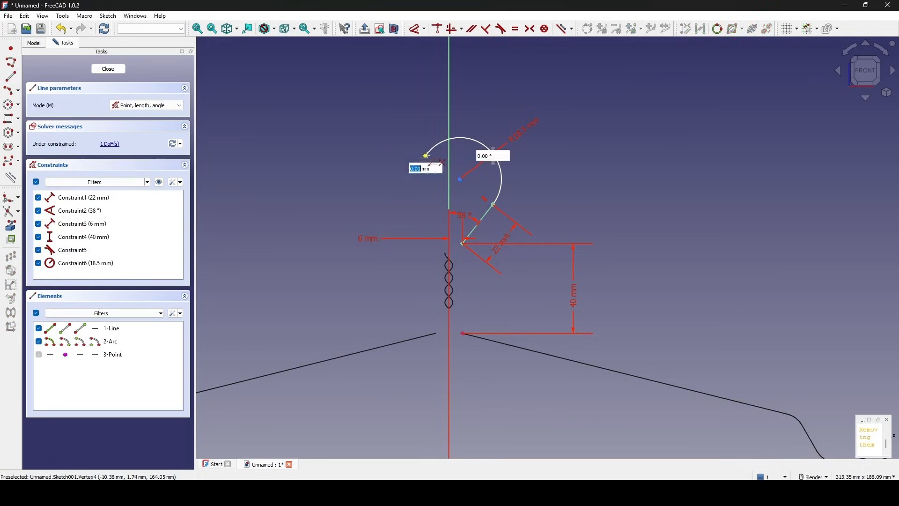
{"action": "left_click", "coordinate": [392, 199]}
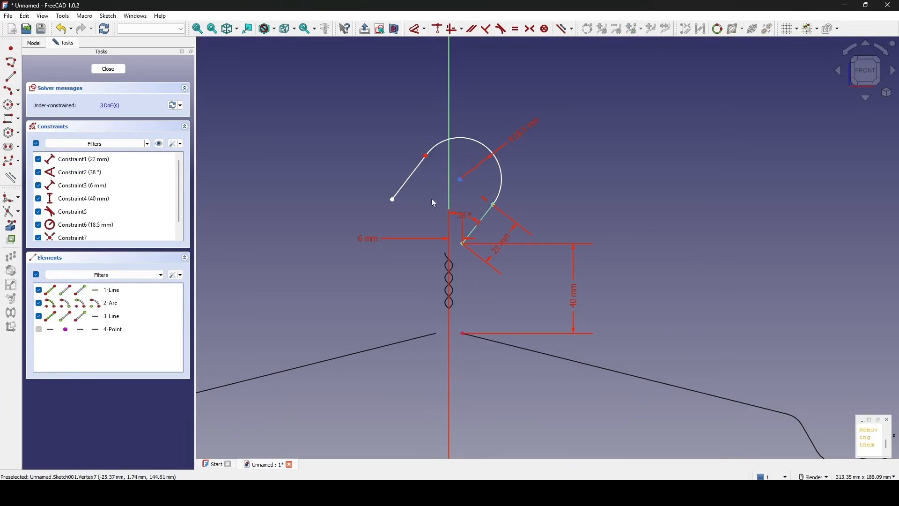
- Make the new line tangent to the arc at their shared endpoint
{"action": "left_click", "coordinate": [413, 176]}
{"action": "left_click", "coordinate": [435, 146]}
{"action": "key", "text": "t"}
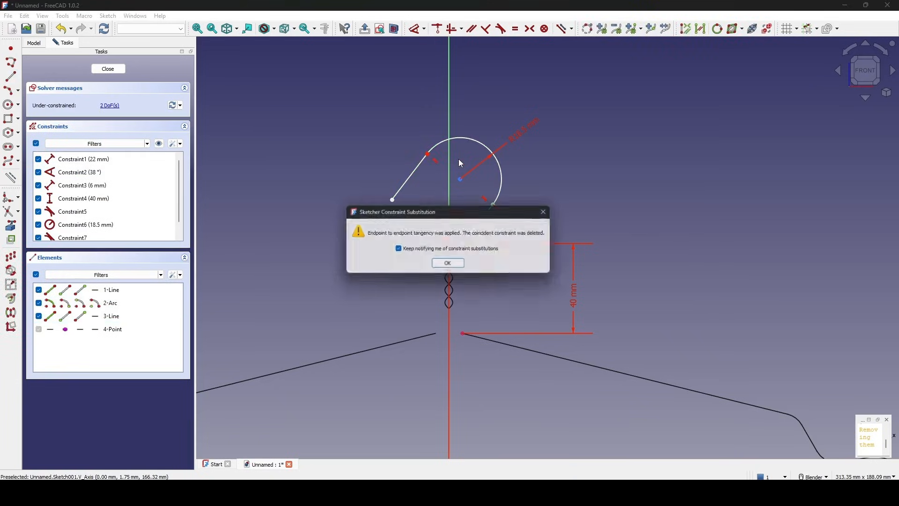
{"action": "left_click", "coordinate": [460, 263]}
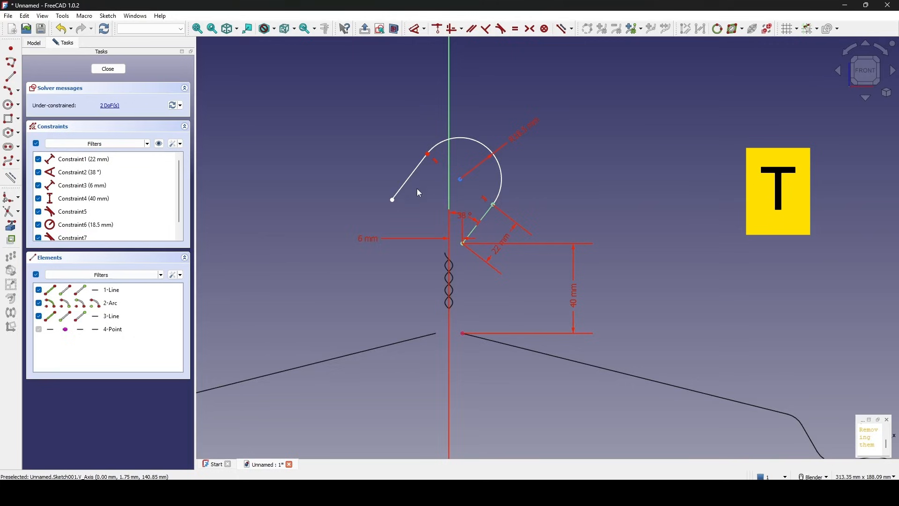
- Dimension the length of the hook's free end line to 25 mm
{"action": "left_click", "coordinate": [411, 177]}
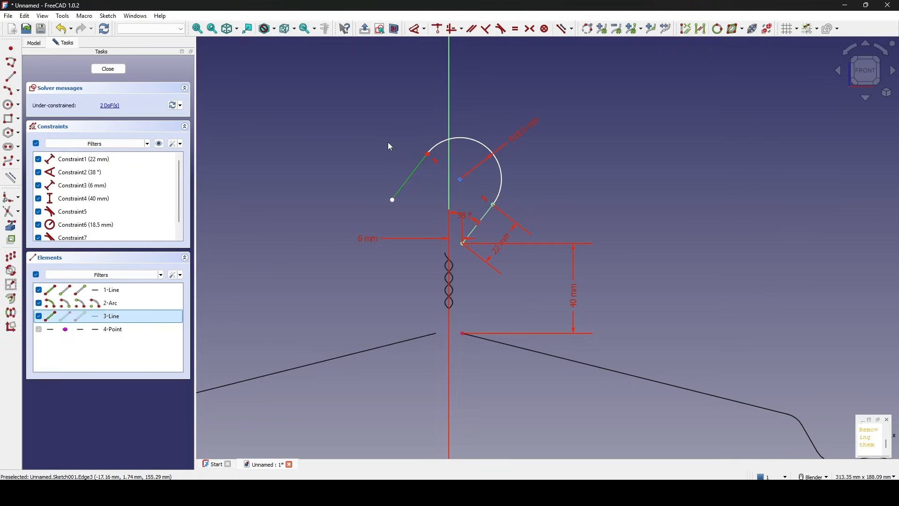
{"action": "key", "text": "d"}
{"action": "left_click", "coordinate": [358, 149]}
{"action": "type", "text": "20"}
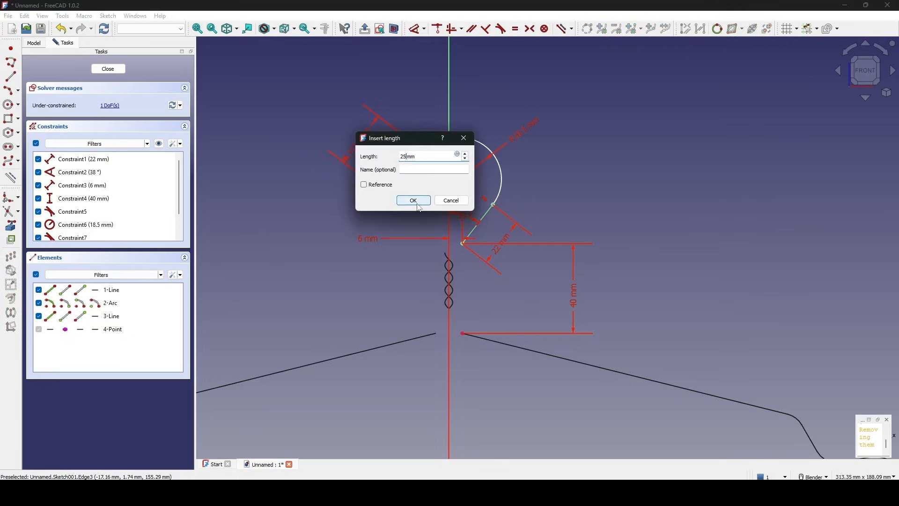
{"action": "left_click", "coordinate": [422, 199]}
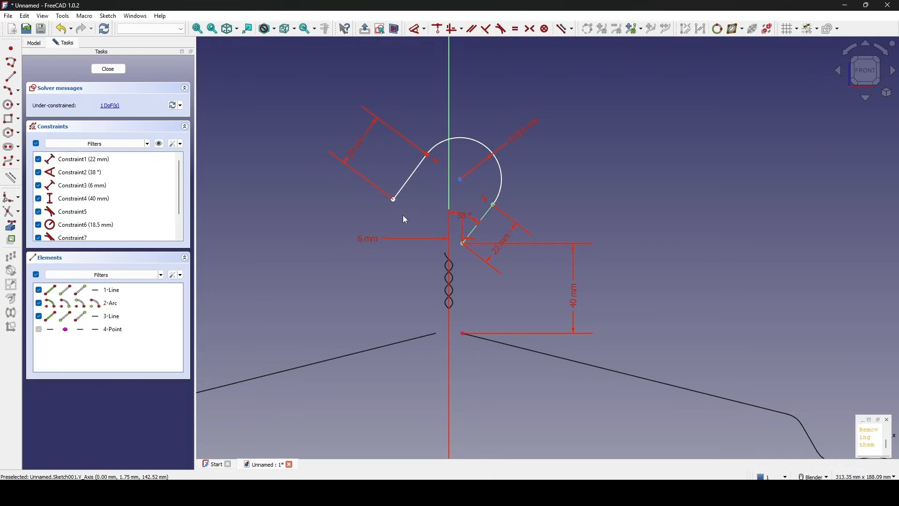
- Swing the hook's free end line upward and constrain its angle to the 22 mm slanted line to 10°
{"action": "left_click_drag", "start_coordinate": [394, 200], "coordinate": [387, 177]}
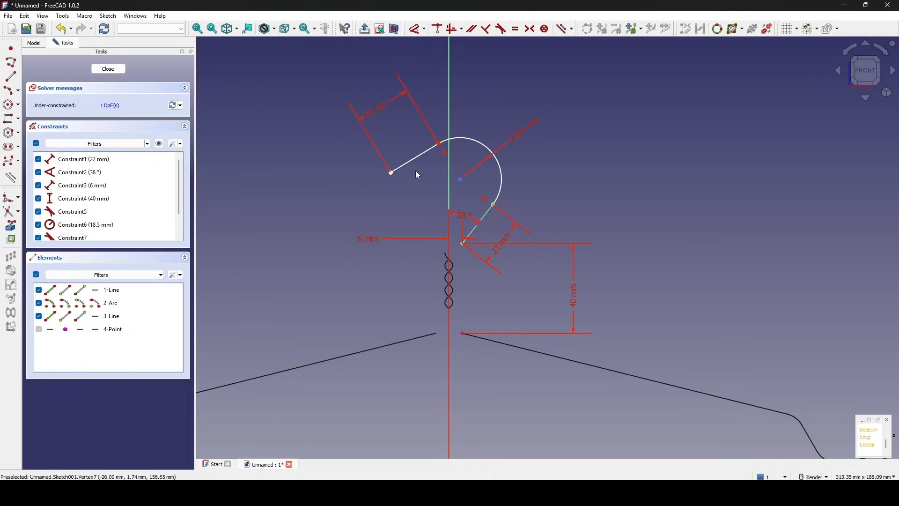
{"action": "key", "text": "d"}
{"action": "left_click", "coordinate": [414, 159]}
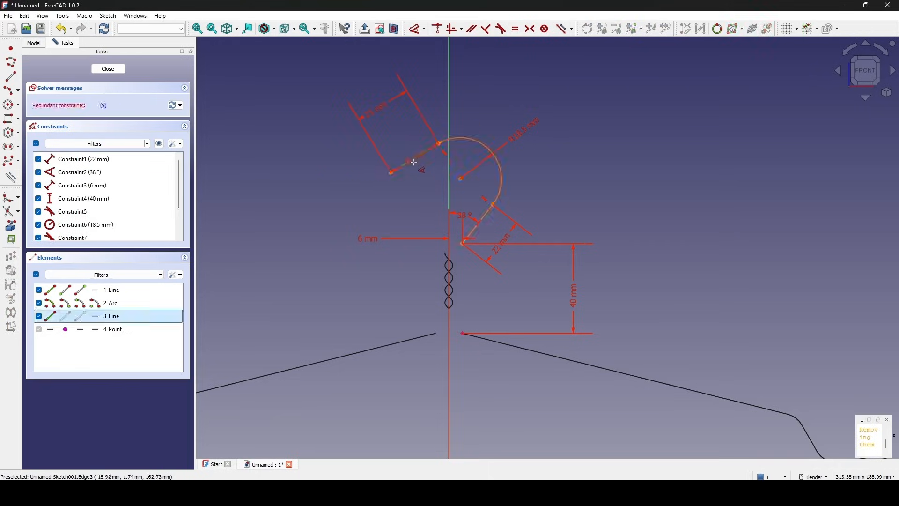
{"action": "left_click", "coordinate": [484, 218]}
{"action": "left_click", "coordinate": [423, 209]}
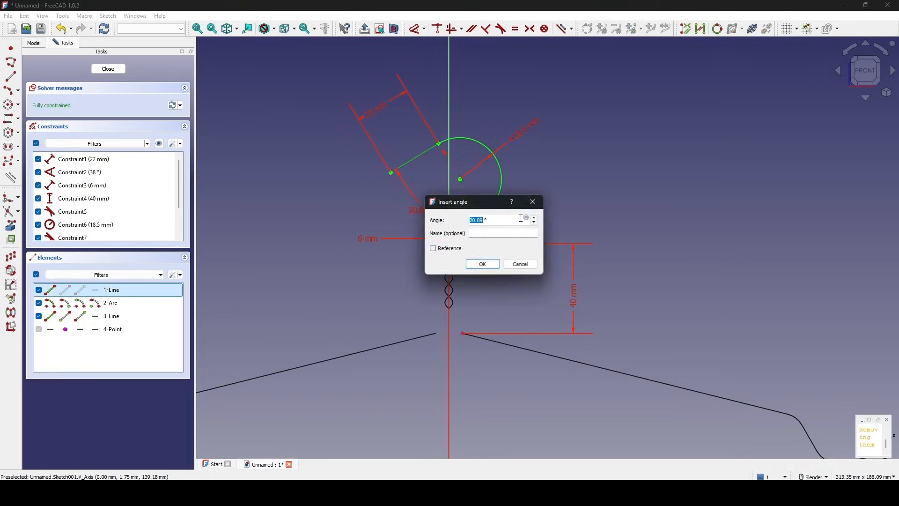
{"action": "key", "text": "Return"}
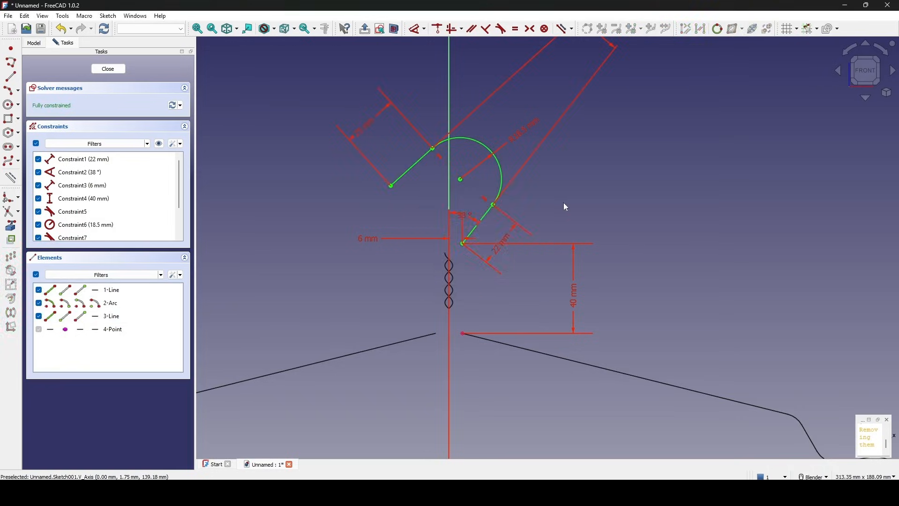
- Reposition the 10°, 38° and 22 mm dimension labels around the hook for a tidier layout
{"action": "scroll", "coordinate": [564, 202], "scroll_direction": "down", "scroll_amount": 2}
{"action": "left_click_drag", "start_coordinate": [581, 88], "coordinate": [476, 202]}
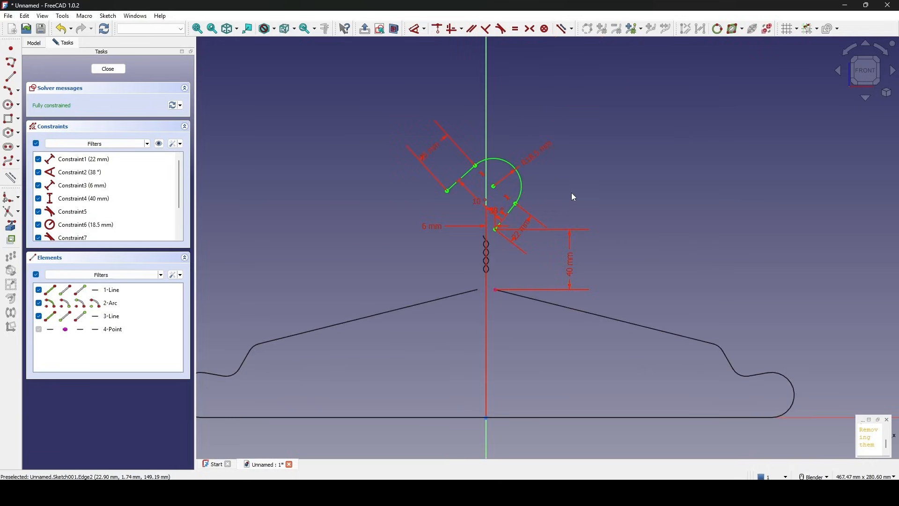
{"action": "scroll", "coordinate": [565, 195], "scroll_direction": "up", "scroll_amount": 2}
{"action": "scroll", "coordinate": [522, 185], "scroll_direction": "up", "scroll_amount": 2}
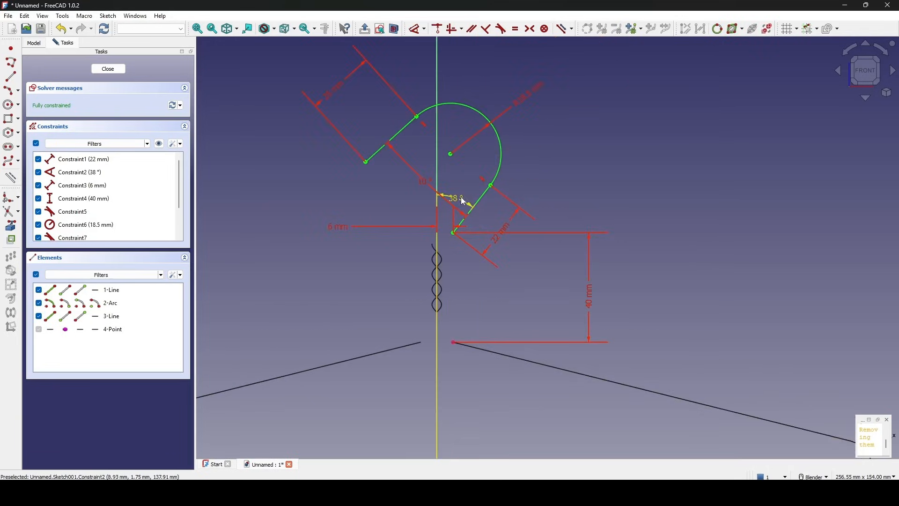
{"action": "left_click_drag", "start_coordinate": [461, 196], "coordinate": [473, 184]}
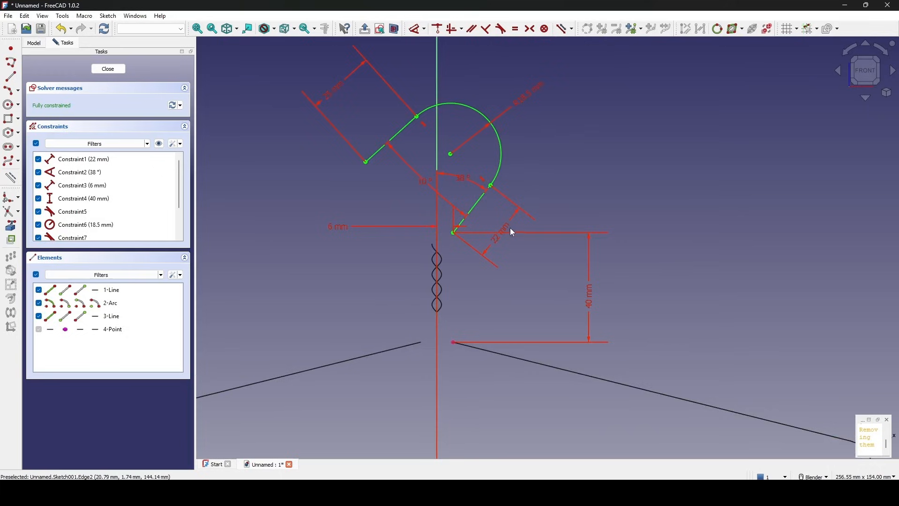
{"action": "left_click_drag", "start_coordinate": [502, 232], "coordinate": [508, 204]}
{"action": "middle_click_drag", "start_coordinate": [587, 191], "coordinate": [586, 198], "text": "shift"}
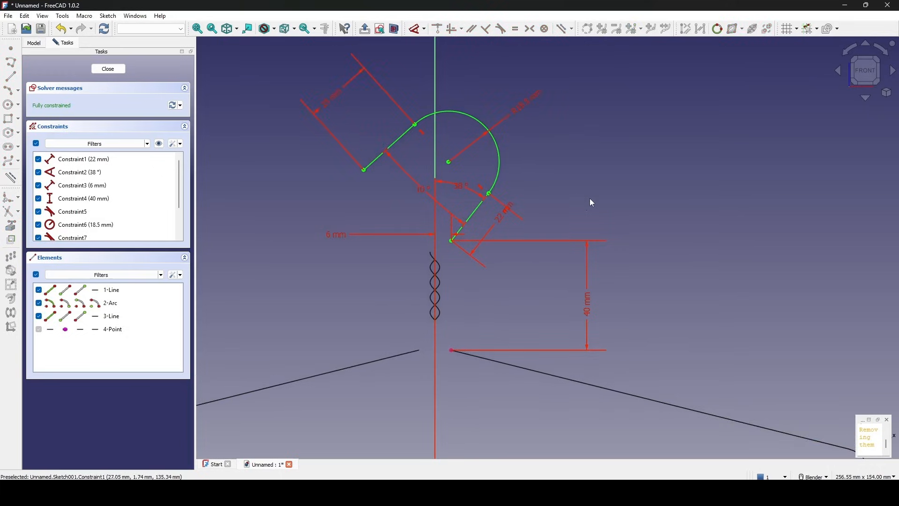
- Close the fully constrained hook sketch and switch to the Surface workbench
{"action": "scroll", "coordinate": [583, 191], "scroll_direction": "down", "scroll_amount": 2}
{"action": "left_click", "coordinate": [108, 69]}
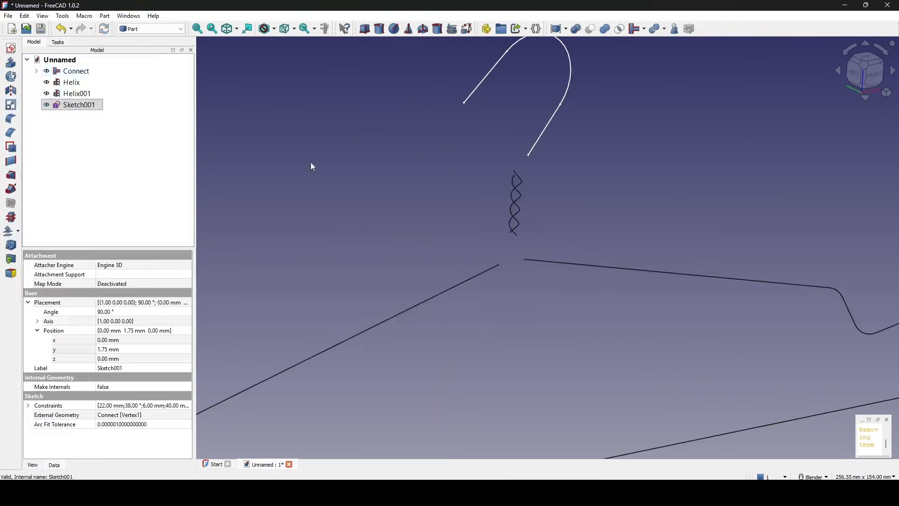
{"action": "mouse_move", "coordinate": [529, 204]}
{"action": "middle_mouse_down"}
{"action": "mouse_move", "coordinate": [566, 211]}
{"action": "mouse_move", "coordinate": [556, 239]}
{"action": "mouse_move", "coordinate": [665, 245]}
{"action": "mouse_move", "coordinate": [479, 213]}
{"action": "mouse_move", "coordinate": [599, 262]}
{"action": "mouse_move", "coordinate": [536, 305]}
{"action": "mouse_move", "coordinate": [547, 241]}
{"action": "middle_mouse_up"}
{"action": "scroll", "coordinate": [548, 243], "scroll_direction": "up", "scroll_amount": 2}
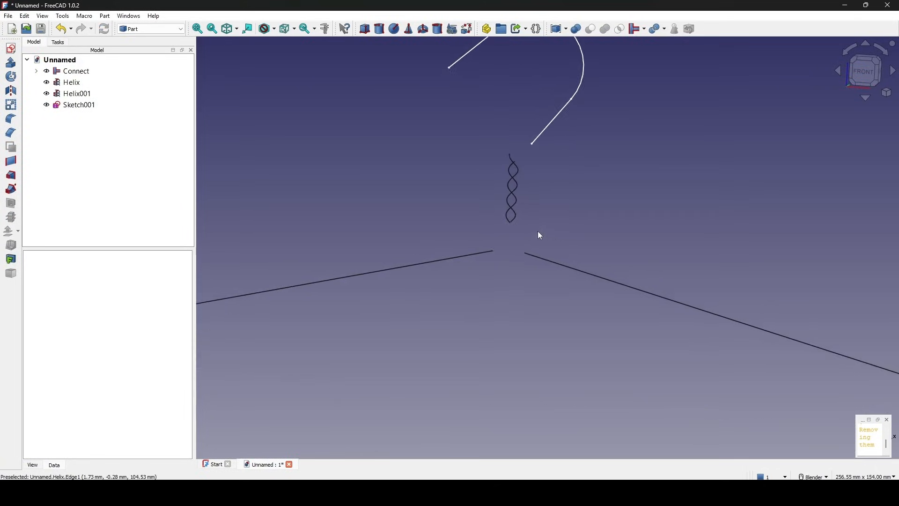
{"action": "left_click", "coordinate": [151, 28]}
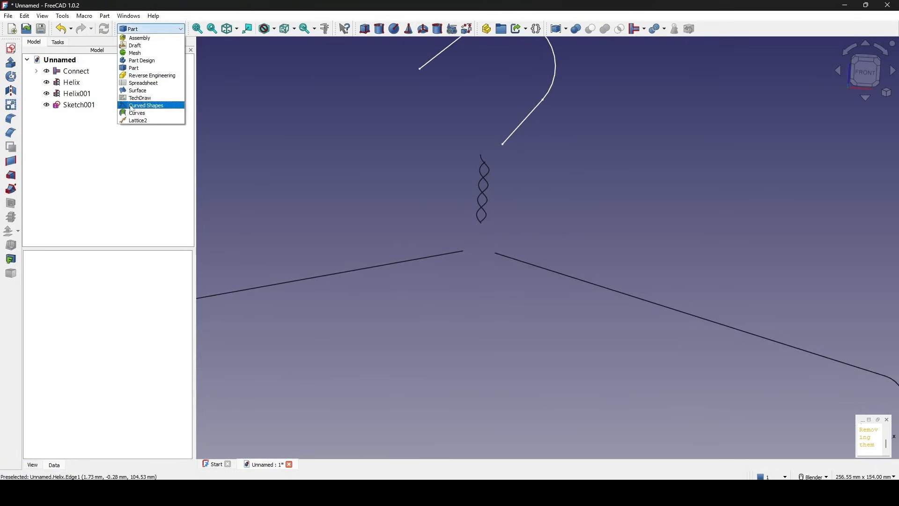
{"action": "left_click", "coordinate": [138, 93]}
- Create a blend curve between the hanger outline's left sloping top edge (Connect Edge14) and the Helix001 edge
{"action": "scroll", "coordinate": [484, 242], "scroll_direction": "up", "scroll_amount": 2}
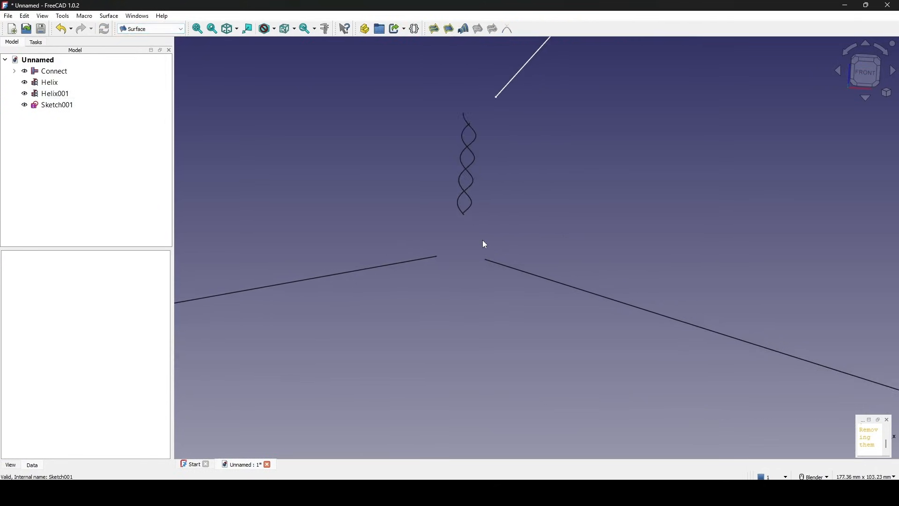
{"action": "left_click", "coordinate": [409, 260]}
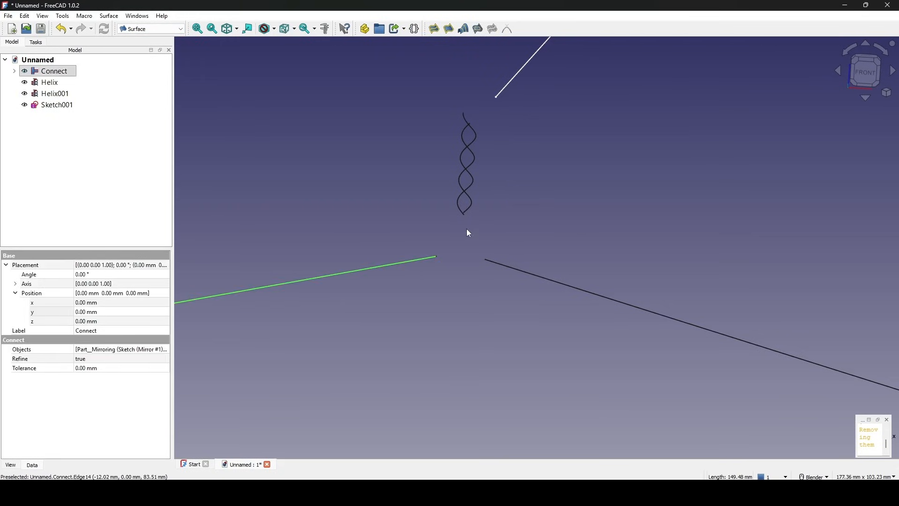
{"action": "middle_click_drag", "start_coordinate": [466, 229], "coordinate": [510, 240]}
{"action": "scroll", "coordinate": [475, 213], "scroll_direction": "up", "scroll_amount": 2}
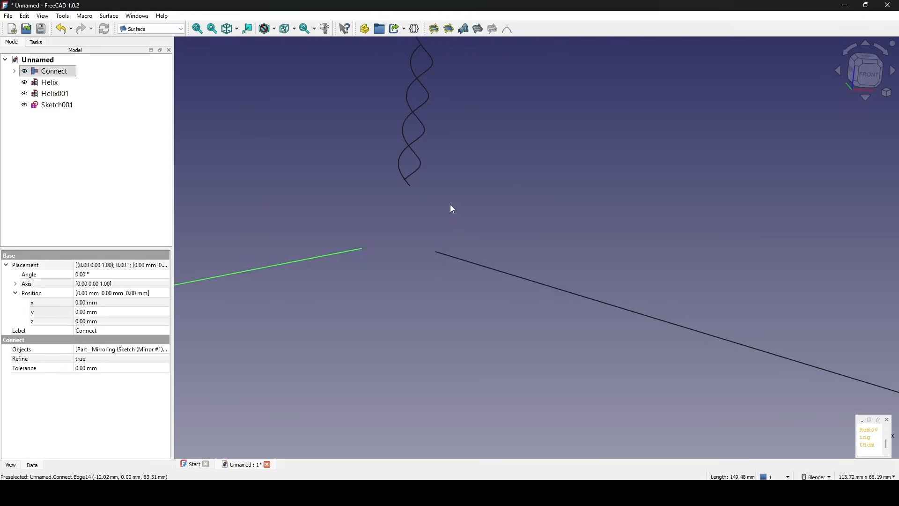
{"action": "middle_click_drag", "start_coordinate": [451, 205], "coordinate": [521, 223]}
{"action": "scroll", "coordinate": [448, 220], "scroll_direction": "down", "scroll_amount": 4}
{"action": "left_click", "coordinate": [851, 73]}
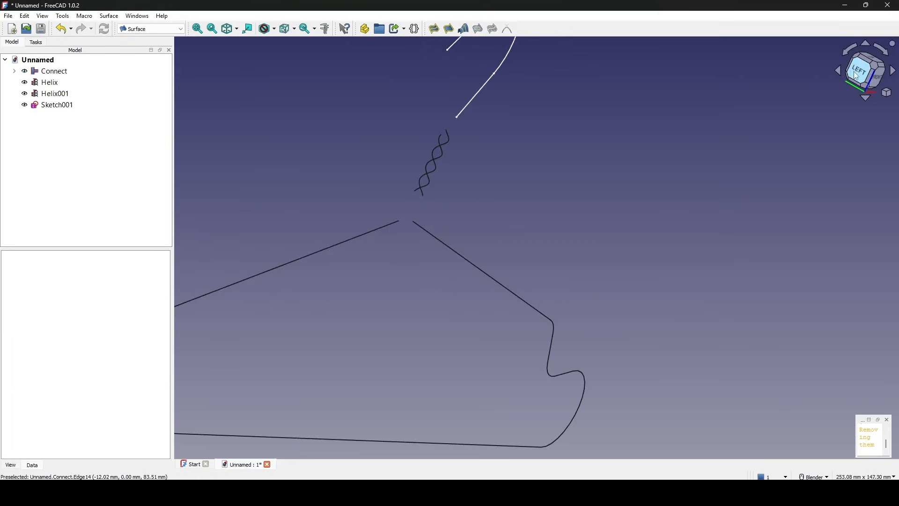
{"action": "middle_click_drag", "start_coordinate": [560, 267], "coordinate": [469, 226]}
{"action": "left_click", "coordinate": [460, 276]}
{"action": "left_click", "coordinate": [480, 220], "text": "ctrl"}
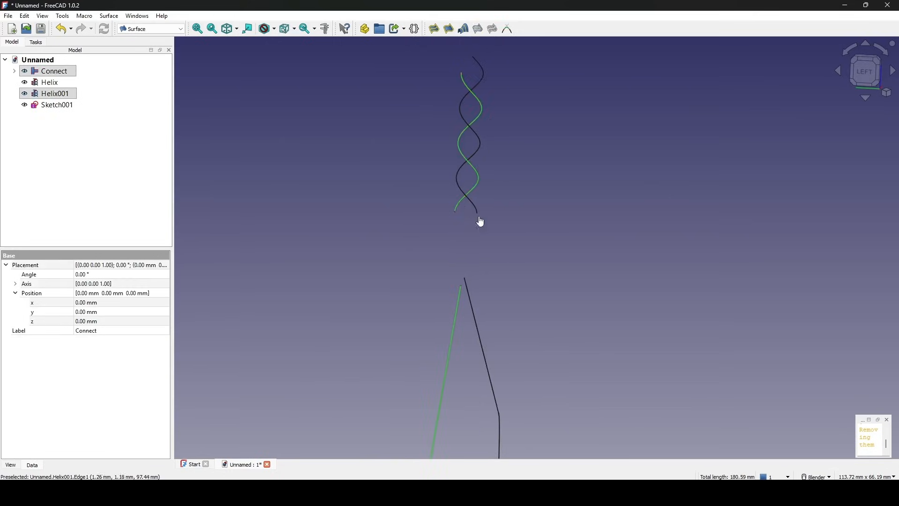
{"action": "scroll", "coordinate": [521, 241], "scroll_direction": "down", "scroll_amount": 4}
{"action": "middle_click_drag", "start_coordinate": [541, 265], "coordinate": [474, 264]}
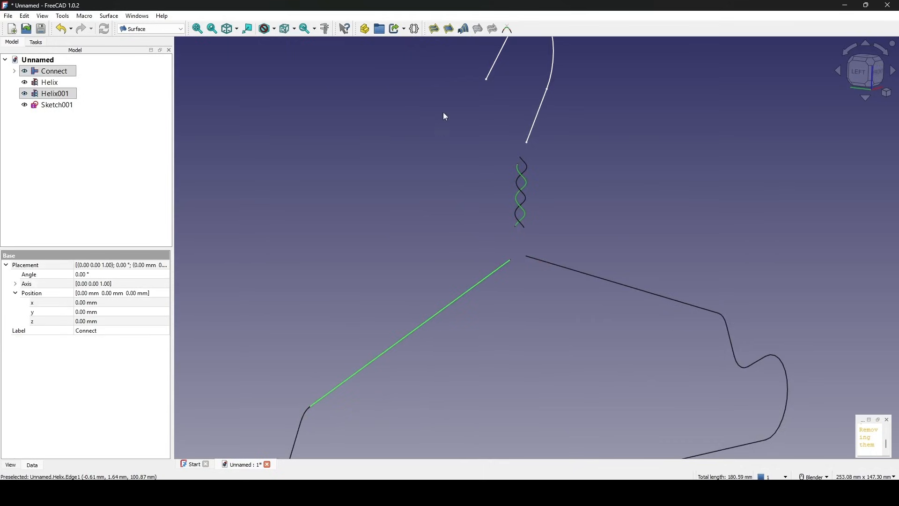
{"action": "left_click", "coordinate": [507, 29]}
- Set both the start size and end size of BlendCurve to 0
{"action": "scroll", "coordinate": [605, 318], "scroll_direction": "down", "scroll_amount": 3}
{"action": "middle_click_drag", "start_coordinate": [604, 319], "coordinate": [562, 271]}
{"action": "left_click", "coordinate": [60, 116]}
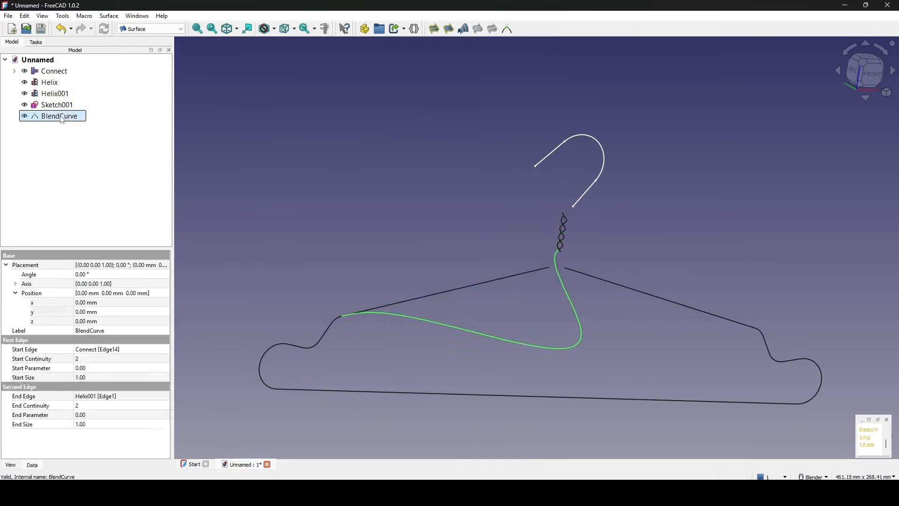
{"action": "left_click", "coordinate": [95, 378]}
{"action": "type", "text": "0"}
{"action": "key", "text": "Return"}
{"action": "left_click", "coordinate": [89, 424]}
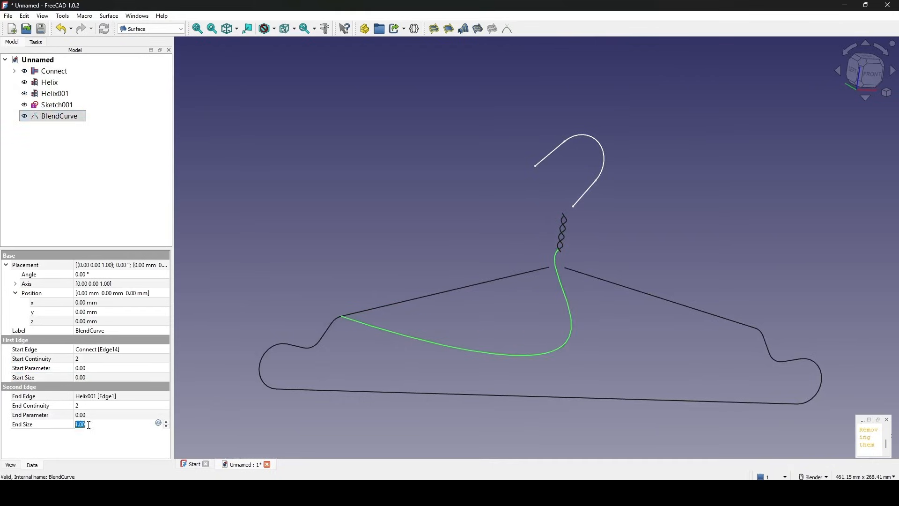
{"action": "type", "text": "0"}
{"action": "key", "text": "Return"}
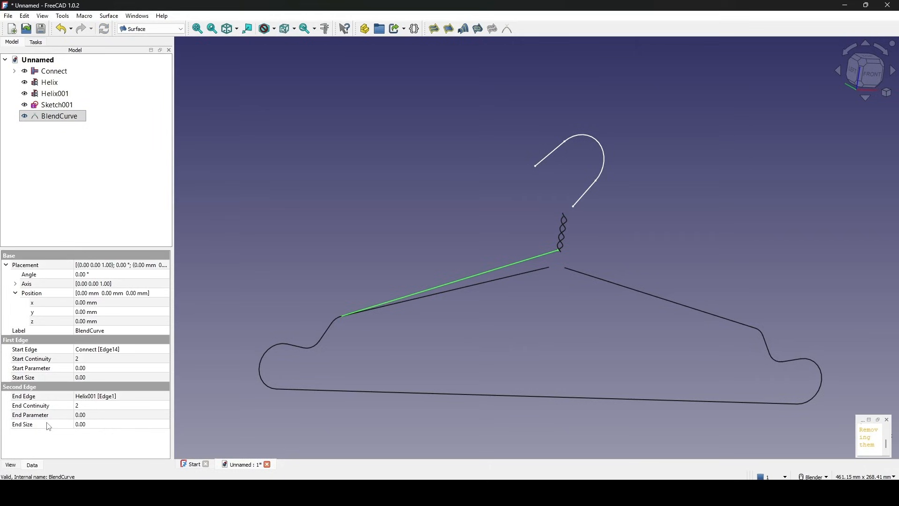
- Try an end parameter of 1 on BlendCurve and set it back to 0
{"action": "scroll", "coordinate": [515, 288], "scroll_direction": "up", "scroll_amount": 2}
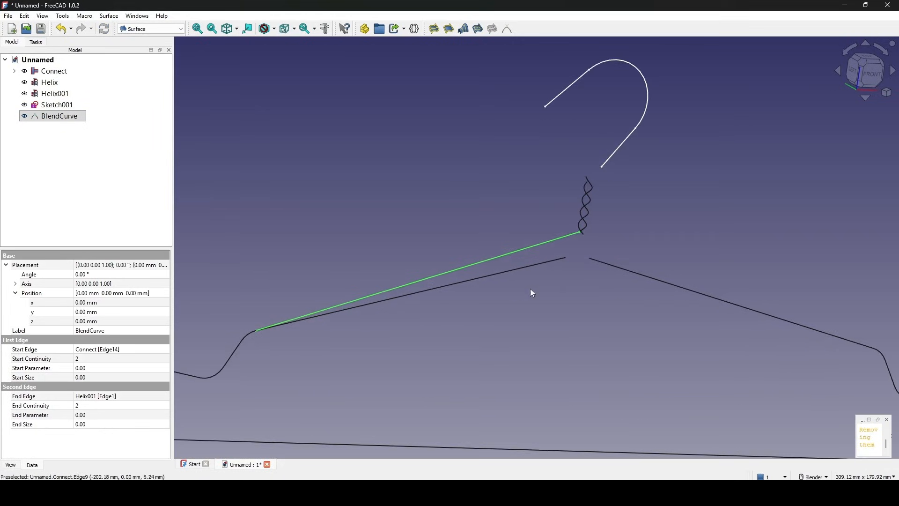
{"action": "left_click", "coordinate": [87, 415]}
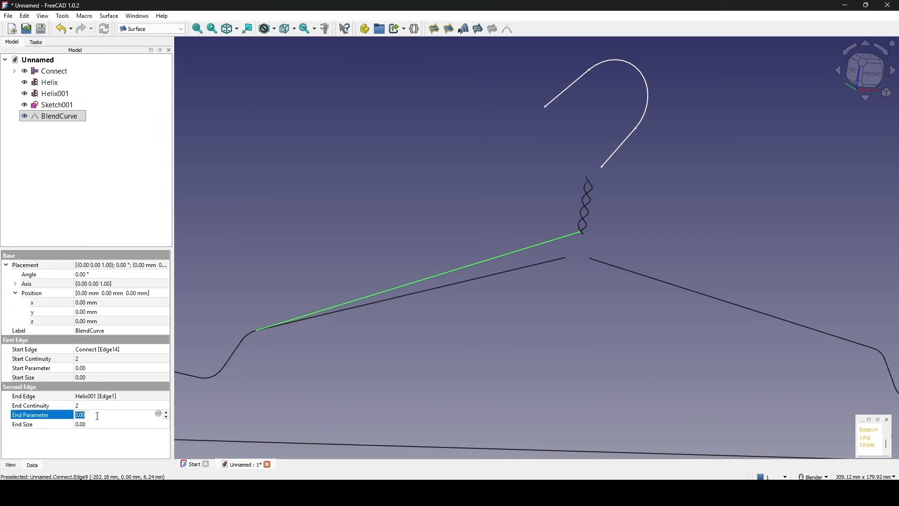
{"action": "type", "text": "1"}
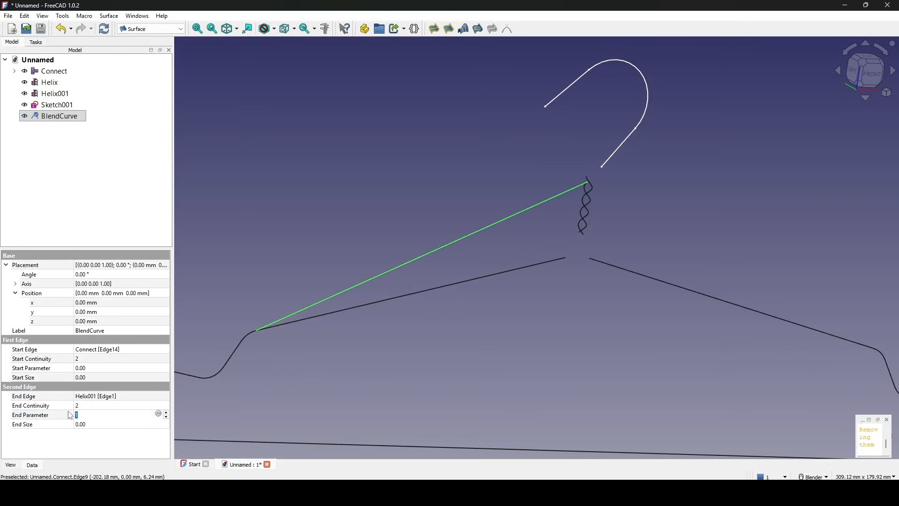
{"action": "type", "text": "0"}
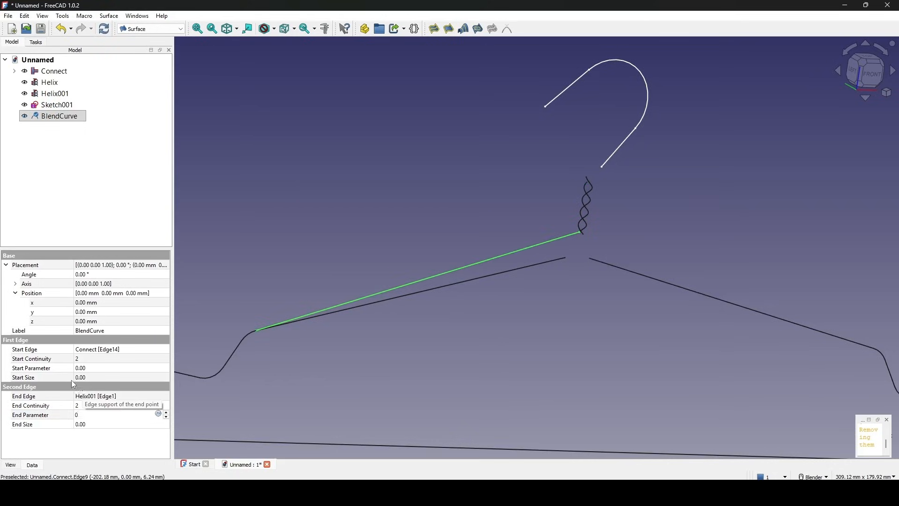
{"action": "key", "text": "Return"}
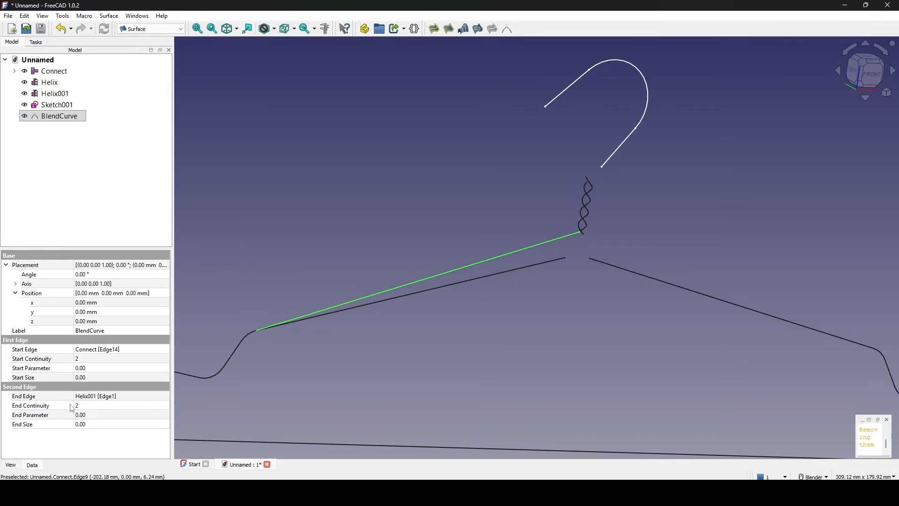
- Set the start parameter of BlendCurve to 1 so it starts at the inner end of the sloping edge
{"action": "left_click", "coordinate": [84, 368]}
{"action": "type", "text": "1"}
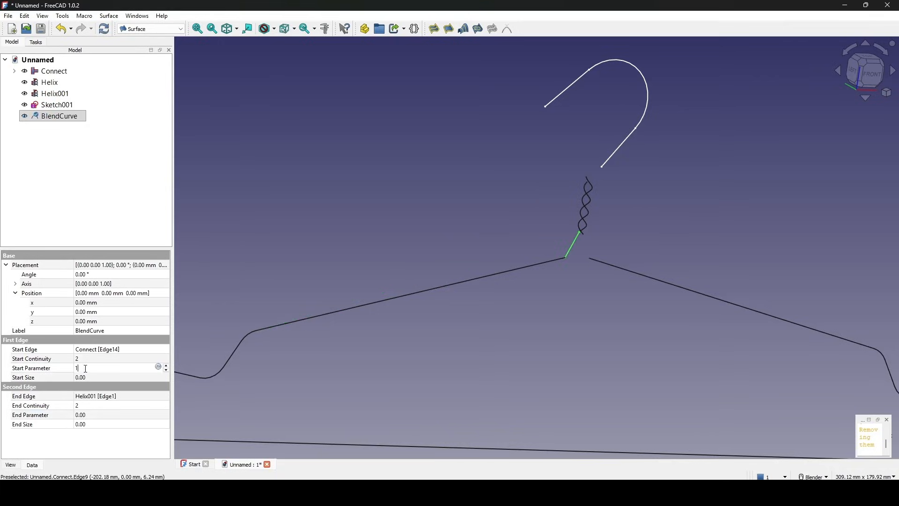
{"action": "key", "text": "Return"}
- Set both the start size and end size of BlendCurve to 1 for a smooth transition into the helix
{"action": "scroll", "coordinate": [583, 235], "scroll_direction": "up", "scroll_amount": 5}
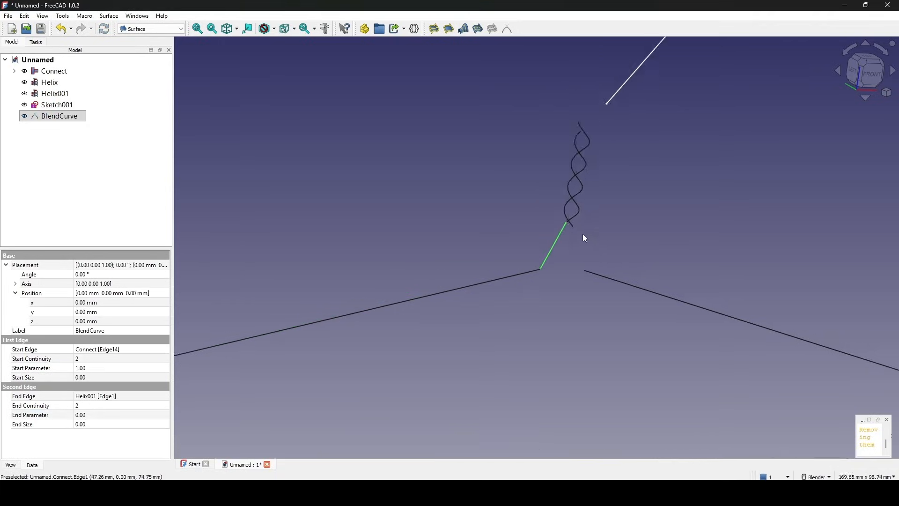
{"action": "scroll", "coordinate": [577, 232], "scroll_direction": "up", "scroll_amount": 3}
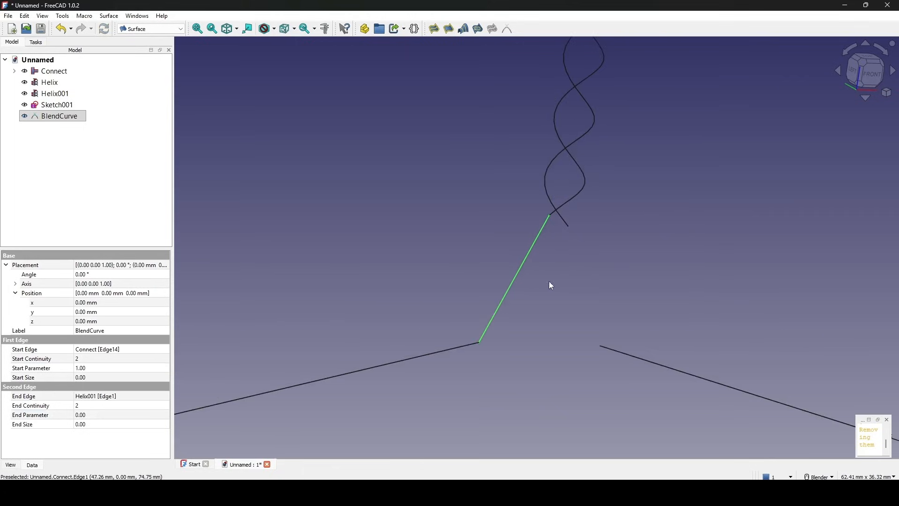
{"action": "left_click", "coordinate": [108, 378]}
{"action": "type", "text": "1"}
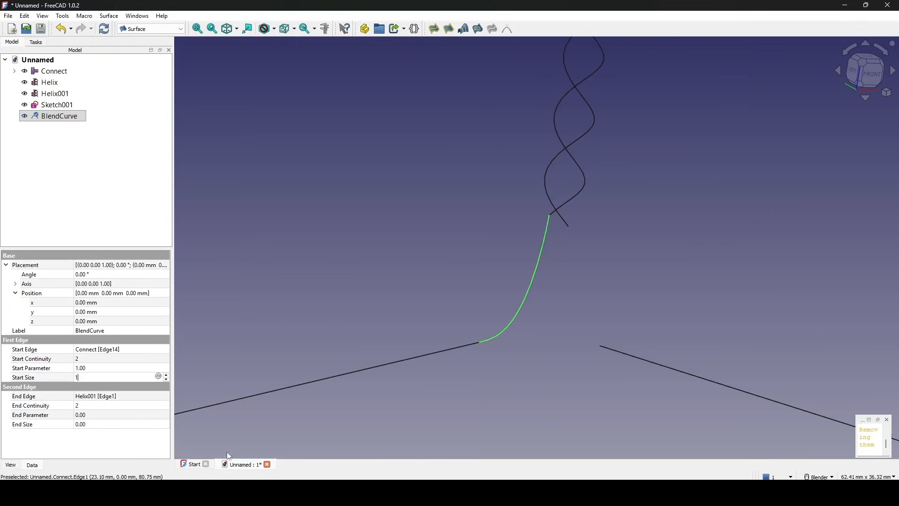
{"action": "left_click", "coordinate": [94, 425]}
{"action": "type", "text": "1"}
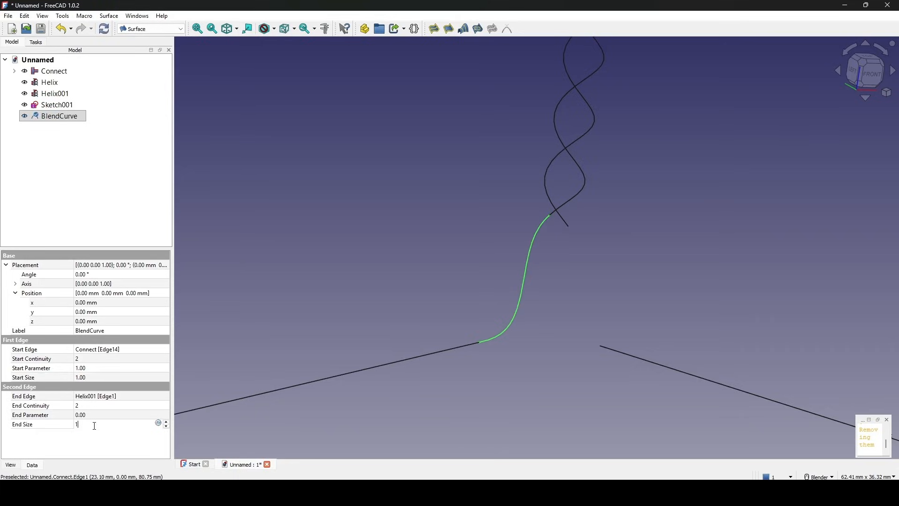
{"action": "key", "text": "Return"}
- Create a second blend curve between the first helix and the hanger outline's right sloping top edge
{"action": "scroll", "coordinate": [411, 322], "scroll_direction": "down", "scroll_amount": 9}
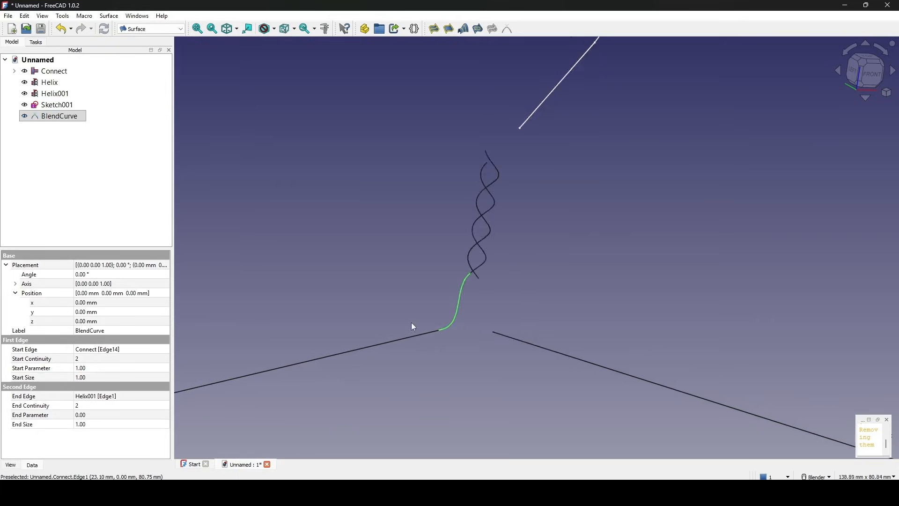
{"action": "middle_click_drag", "start_coordinate": [482, 313], "coordinate": [549, 293]}
{"action": "scroll", "coordinate": [491, 298], "scroll_direction": "up", "scroll_amount": 4}
{"action": "left_click", "coordinate": [483, 285]}
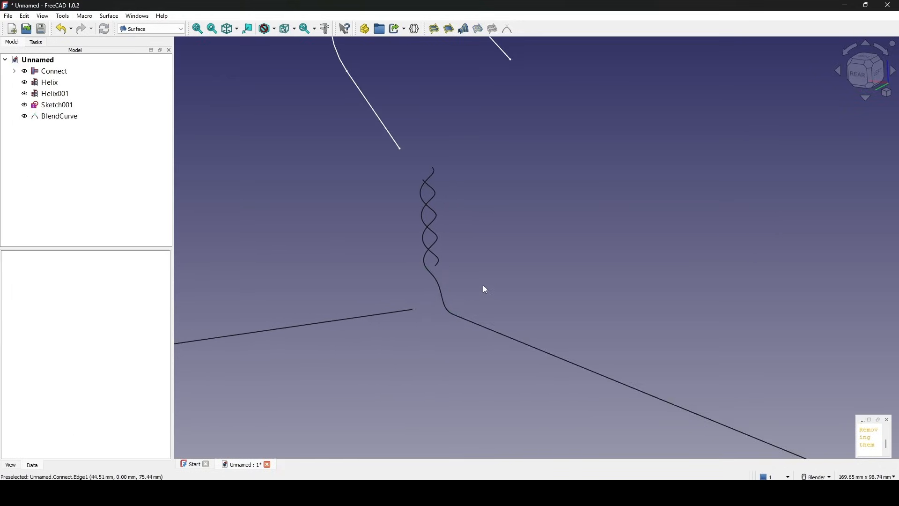
{"action": "middle_click_drag", "start_coordinate": [483, 285], "coordinate": [532, 325]}
{"action": "scroll", "coordinate": [533, 325], "scroll_direction": "up", "scroll_amount": 2}
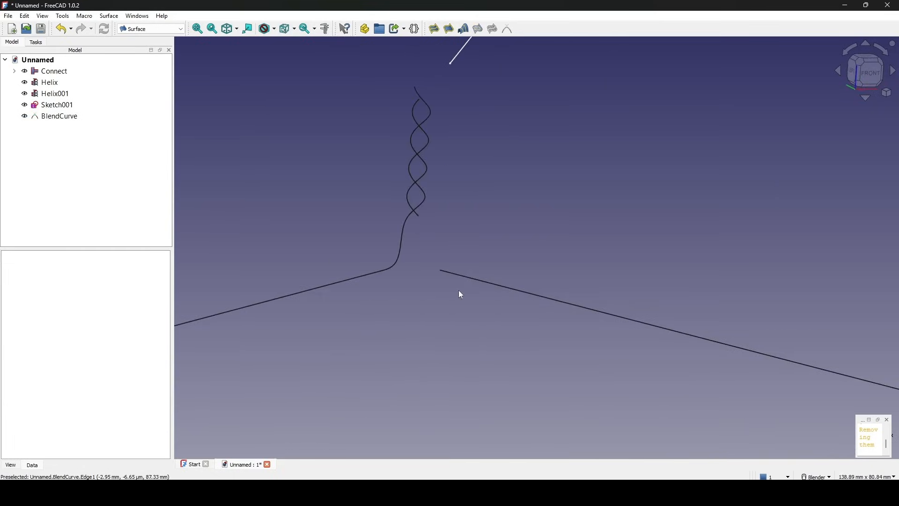
{"action": "scroll", "coordinate": [409, 240], "scroll_direction": "up", "scroll_amount": 2}
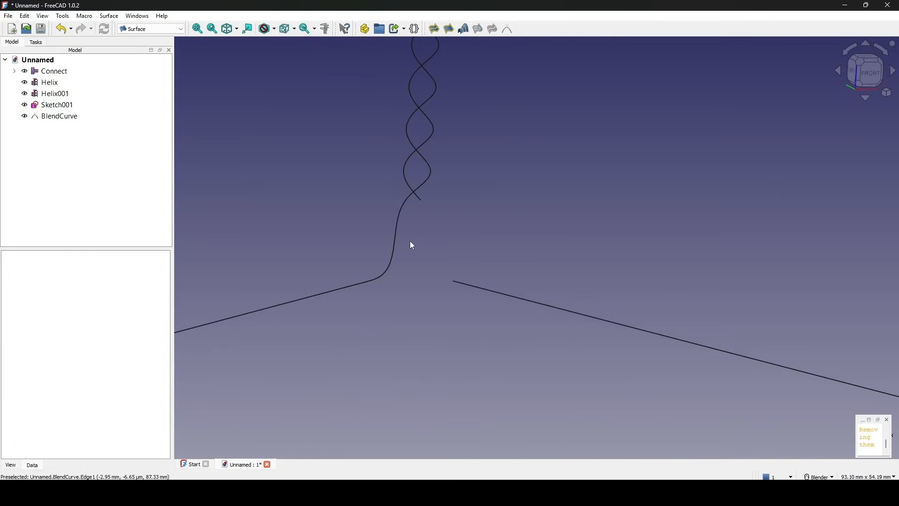
{"action": "left_click", "coordinate": [405, 181]}
{"action": "left_click", "coordinate": [501, 293], "text": "ctrl"}
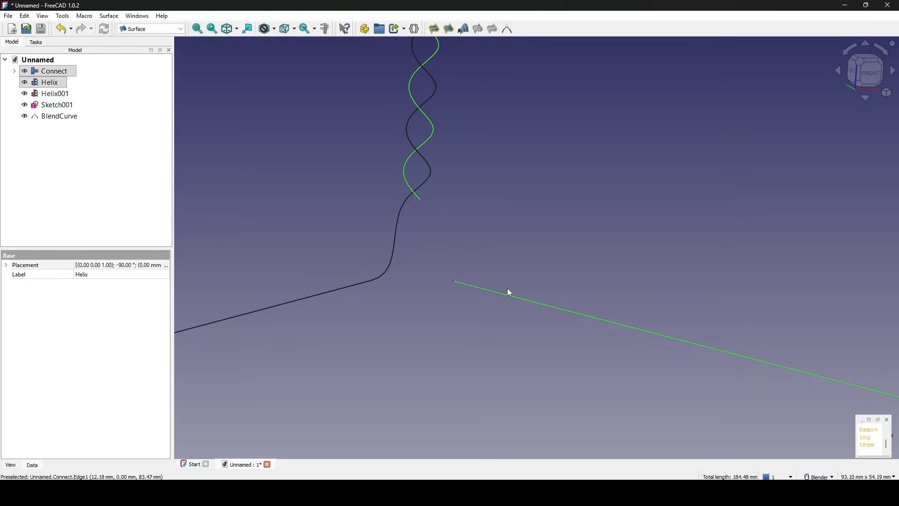
{"action": "scroll", "coordinate": [507, 291], "scroll_direction": "down", "scroll_amount": 3}
{"action": "left_click", "coordinate": [508, 29]}
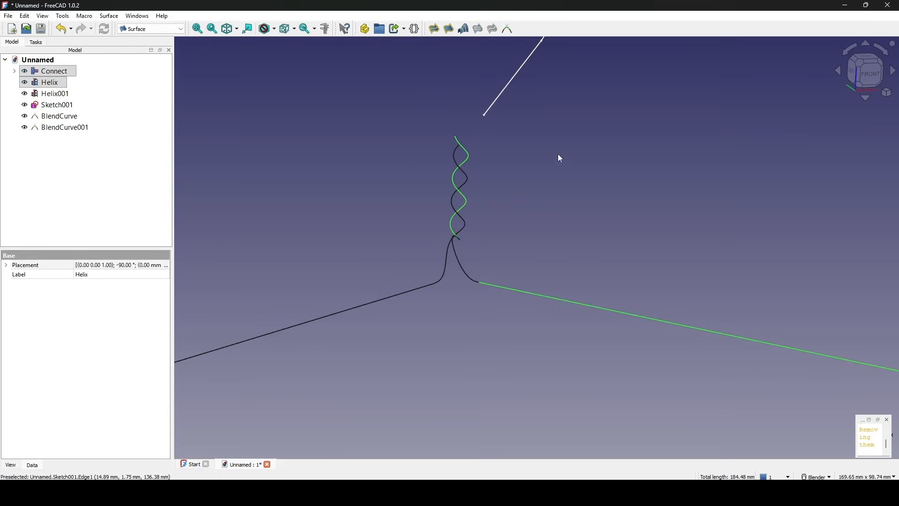
- Set both the start size and end size of BlendCurve001 to 0
{"action": "scroll", "coordinate": [558, 156], "scroll_direction": "up", "scroll_amount": 1}
{"action": "left_click", "coordinate": [65, 127]}
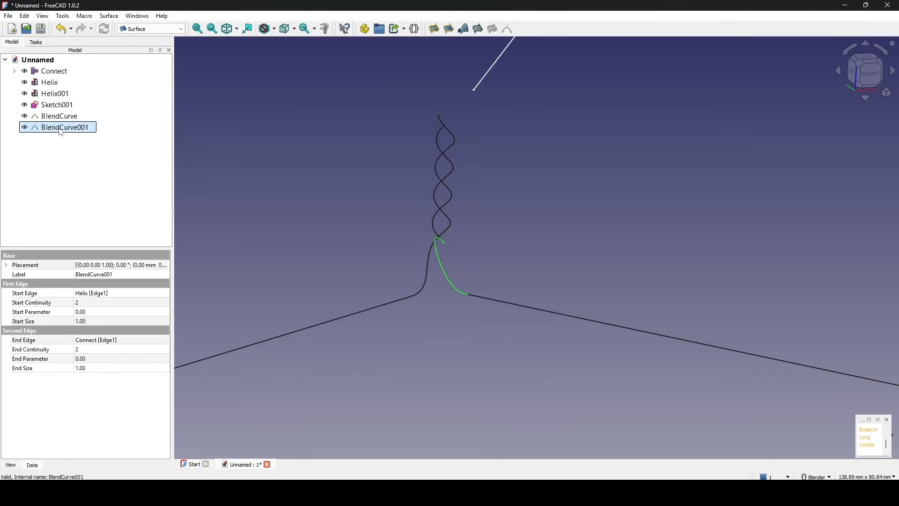
{"action": "left_click", "coordinate": [101, 319]}
{"action": "type", "text": "0"}
{"action": "left_click", "coordinate": [84, 368]}
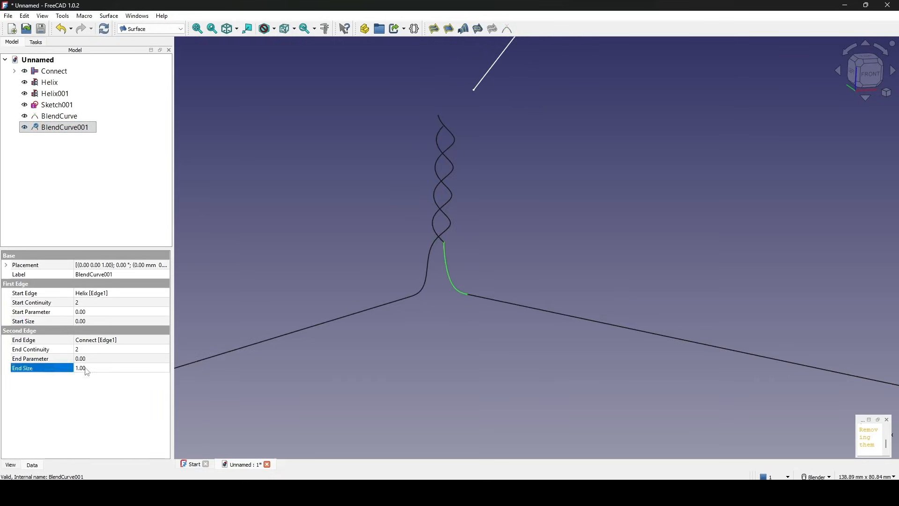
{"action": "type", "text": "0"}
{"action": "key", "text": "Return"}
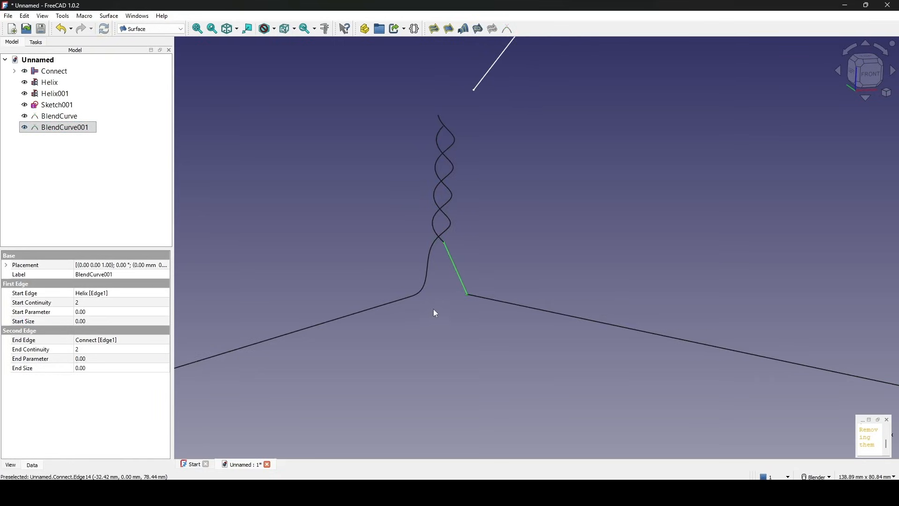
- Try a start size of 1 on BlendCurve001 and change it to -1 to reverse the curve's direction at the helix
{"action": "left_click", "coordinate": [95, 311]}
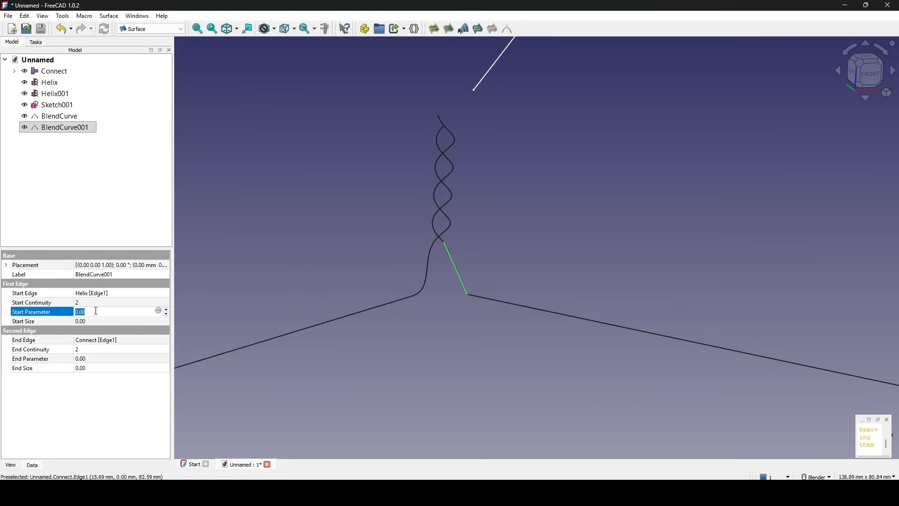
{"action": "left_click", "coordinate": [89, 321]}
{"action": "type", "text": "1"}
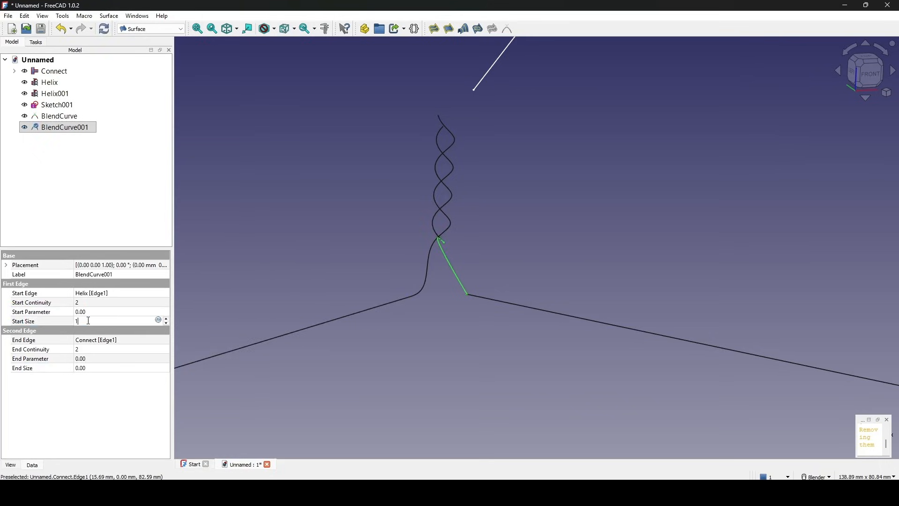
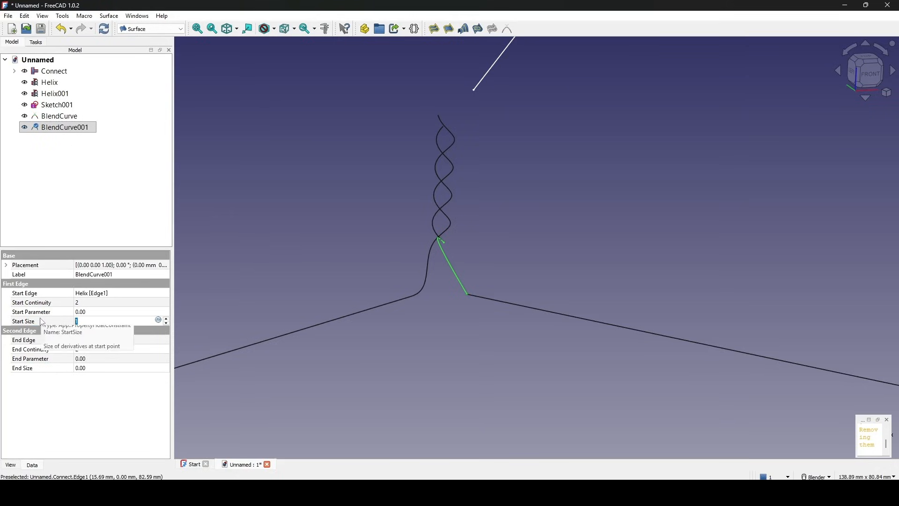
{"action": "type", "text": "-1"}
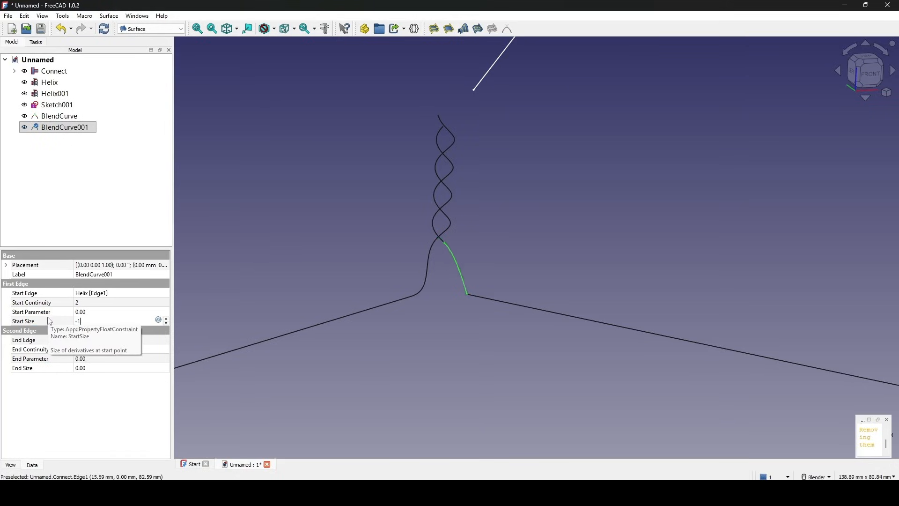
- Set BlendCurve001's end size to 1 to smooth its transition into the hanger outline
{"action": "left_click", "coordinate": [87, 367]}
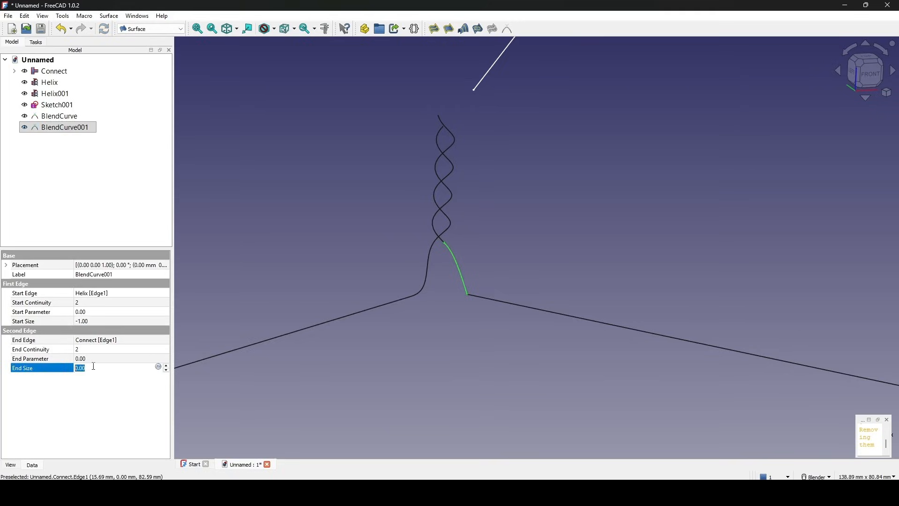
{"action": "type", "text": "1"}
{"action": "key", "text": "Return"}
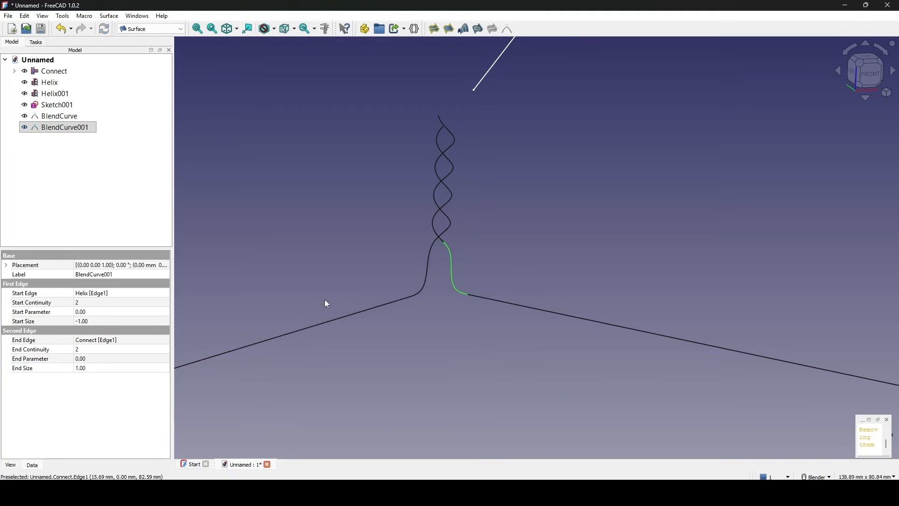
{"action": "left_click", "coordinate": [556, 282]}
- Create a third blend curve between the second helix and the lower straight line of the hook sketch
{"action": "middle_click_drag", "start_coordinate": [554, 278], "coordinate": [508, 217]}
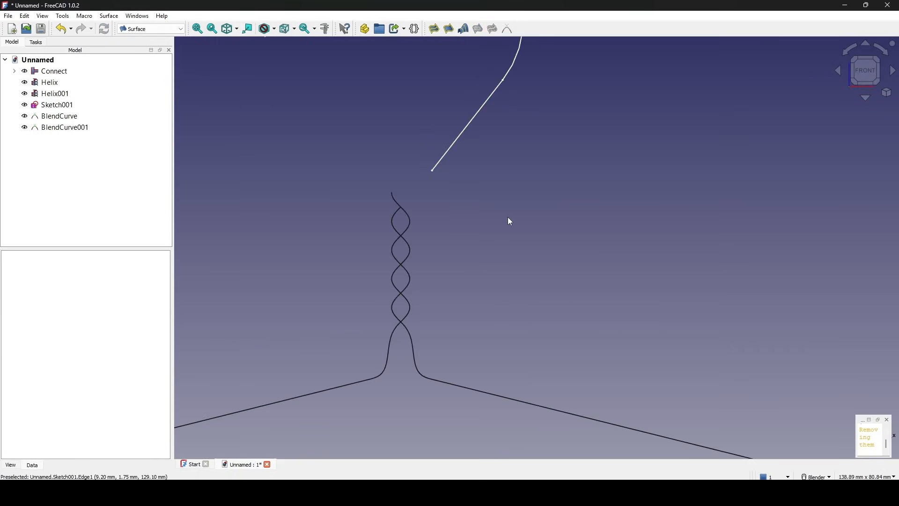
{"action": "left_click", "coordinate": [395, 218]}
{"action": "left_click", "coordinate": [444, 158], "text": "ctrl"}
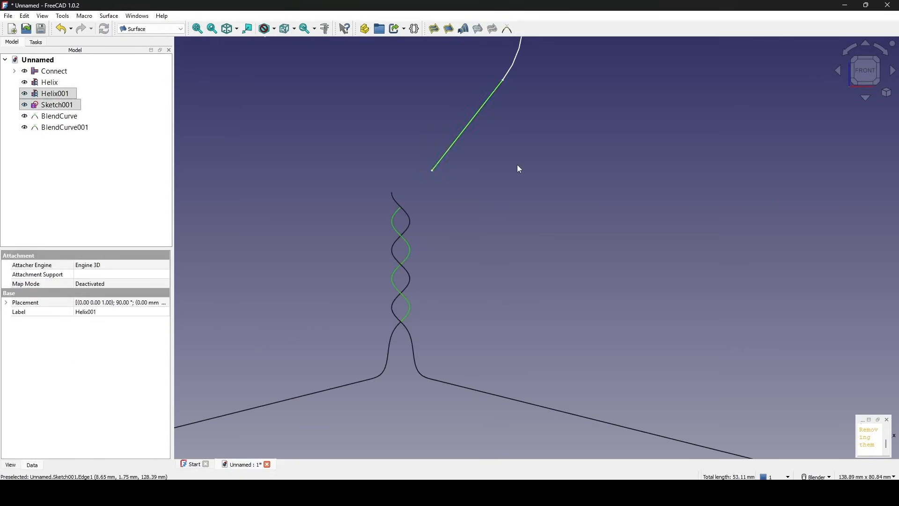
{"action": "left_click", "coordinate": [508, 28]}
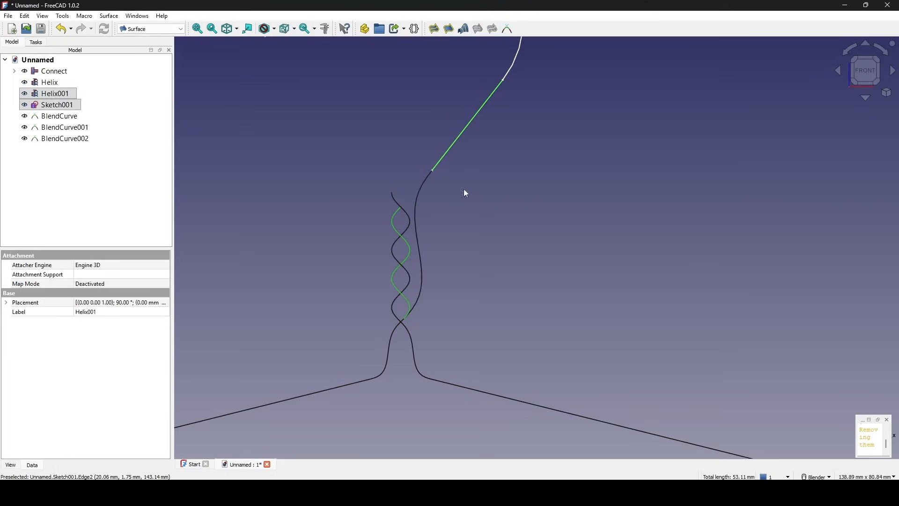
{"action": "middle_click_drag", "start_coordinate": [447, 194], "coordinate": [455, 202]}
- Set both the start size and end size of the hook's blend curve to 0
{"action": "left_click", "coordinate": [66, 139]}
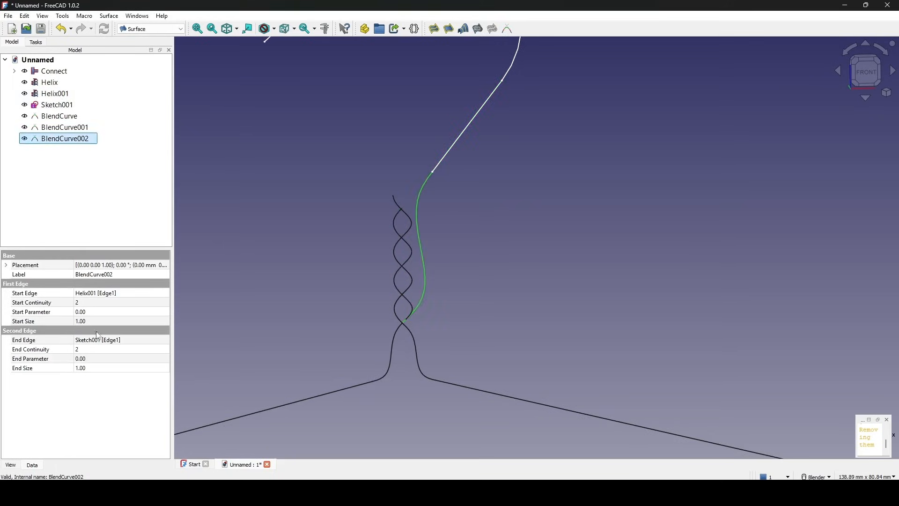
{"action": "left_click", "coordinate": [109, 322]}
{"action": "type", "text": "0"}
{"action": "key", "text": "Return"}
{"action": "left_click", "coordinate": [89, 368]}
{"action": "type", "text": "0"}
{"action": "key", "text": "Return"}
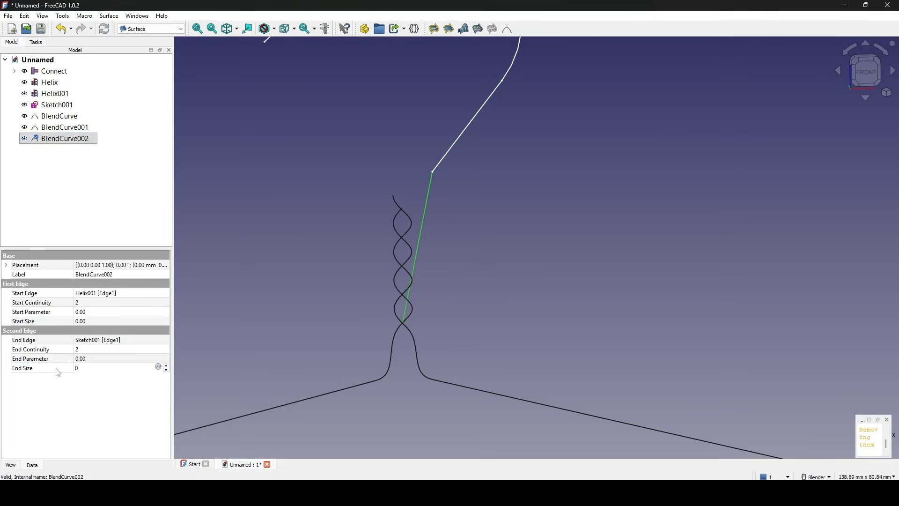
- Set the start parameter of the hook's blend curve to 1 so it begins at the helix's upper end
{"action": "left_click", "coordinate": [94, 312]}
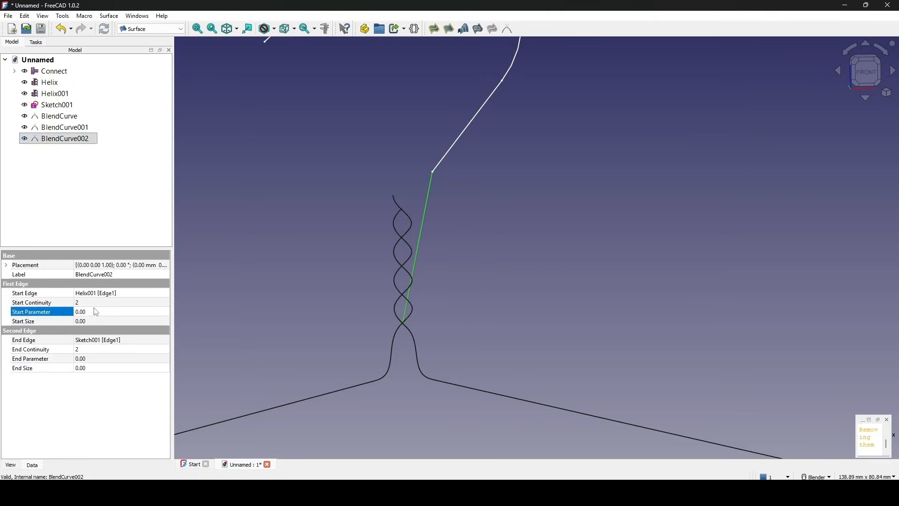
{"action": "type", "text": "1"}
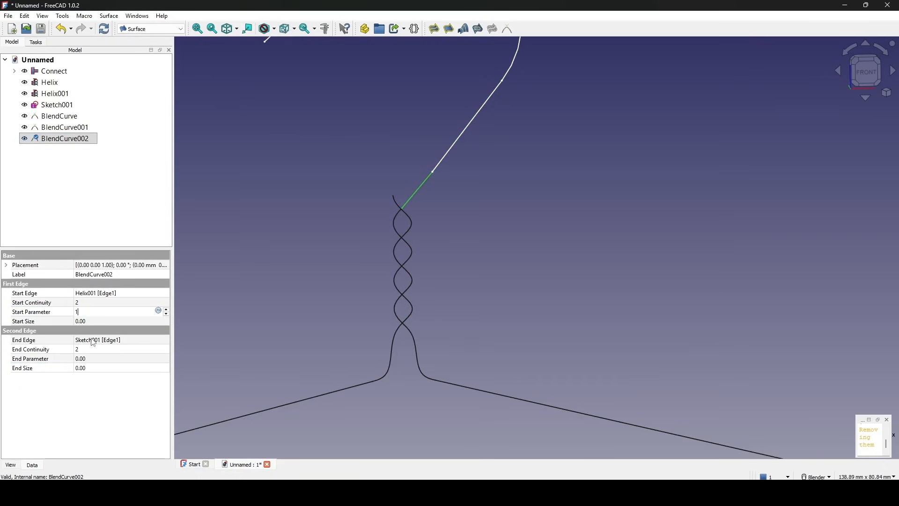
{"action": "key", "text": "Return"}
{"action": "scroll", "coordinate": [414, 189], "scroll_direction": "up", "scroll_amount": 3}
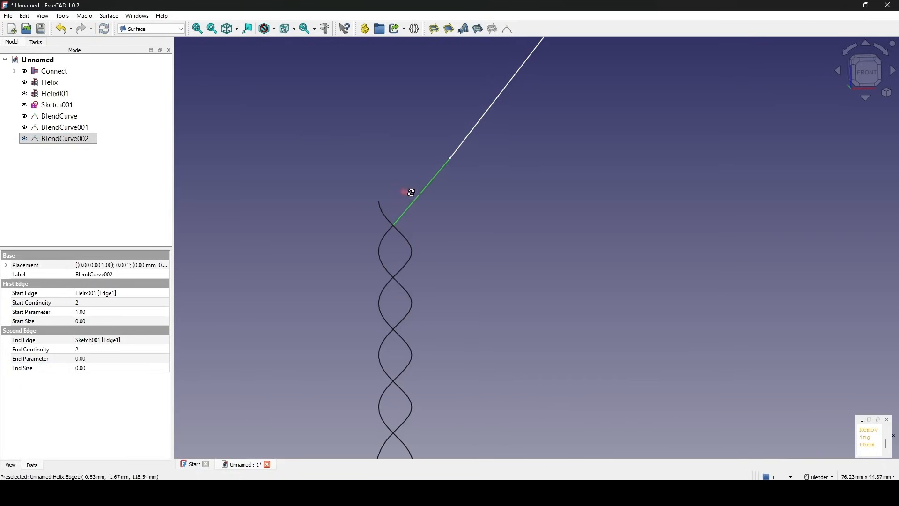
{"action": "middle_click_drag", "start_coordinate": [411, 192], "coordinate": [496, 208]}
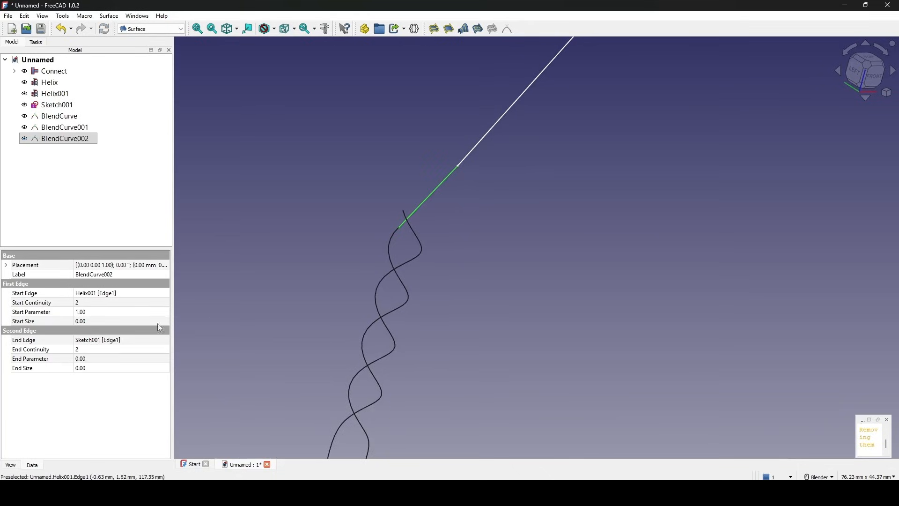
- Set both the start size and end size of the hook's blend curve to 1
{"action": "left_click", "coordinate": [90, 322]}
{"action": "type", "text": "1"}
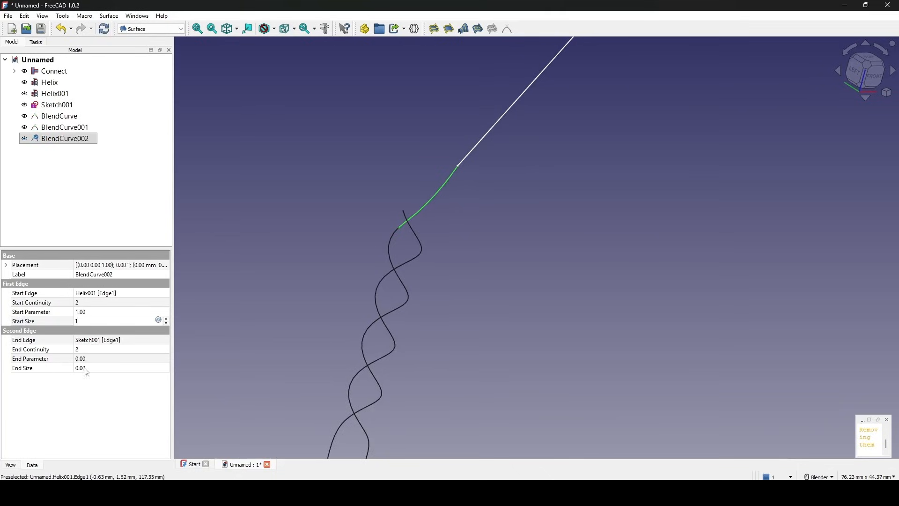
{"action": "left_click", "coordinate": [86, 369]}
{"action": "type", "text": "1"}
{"action": "key", "text": "Return"}
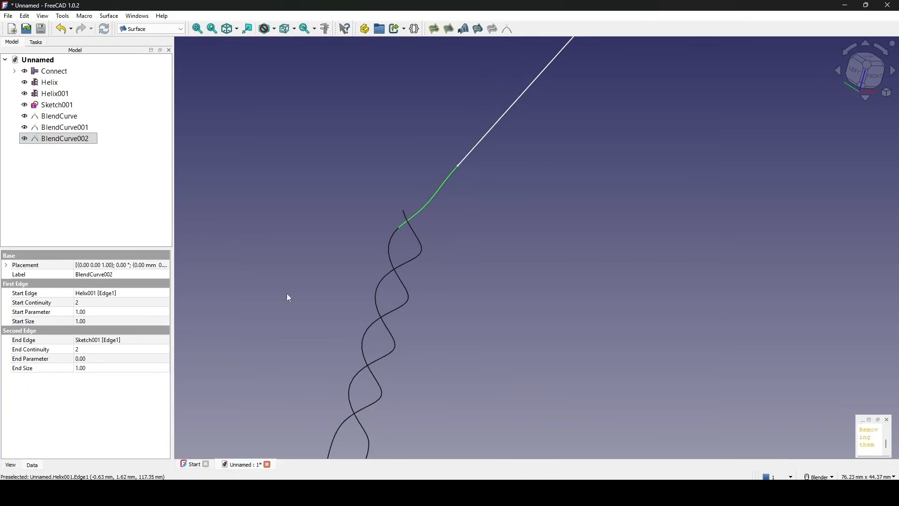
{"action": "middle_click_drag", "start_coordinate": [287, 295], "coordinate": [534, 279]}
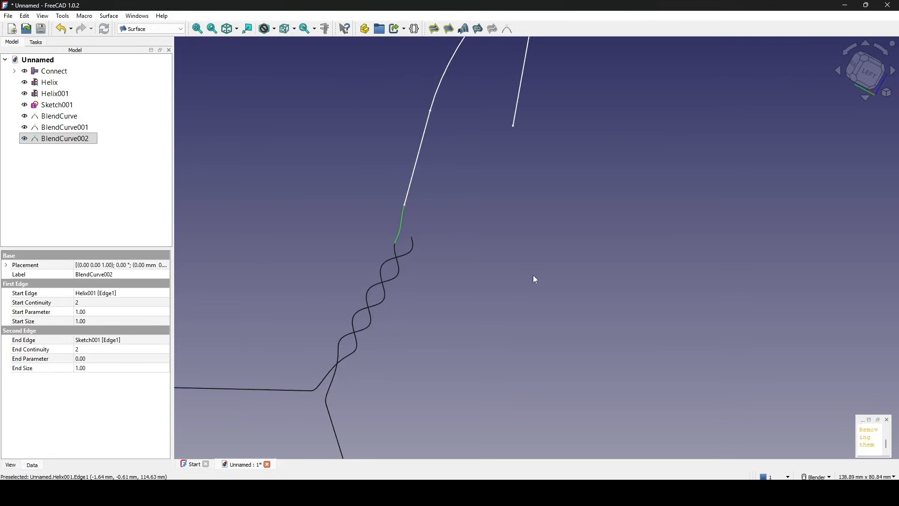
- Set the hook sketch's placement position to -1.75 mm in y, aligning it with the opposite side of the twisted neck
{"action": "left_click", "coordinate": [424, 281]}
{"action": "middle_click_drag", "start_coordinate": [424, 281], "coordinate": [193, 267]}
{"action": "middle_click_drag", "start_coordinate": [519, 267], "coordinate": [516, 206]}
{"action": "scroll", "coordinate": [510, 201], "scroll_direction": "up", "scroll_amount": 3}
{"action": "scroll", "coordinate": [513, 206], "scroll_direction": "up", "scroll_amount": 2}
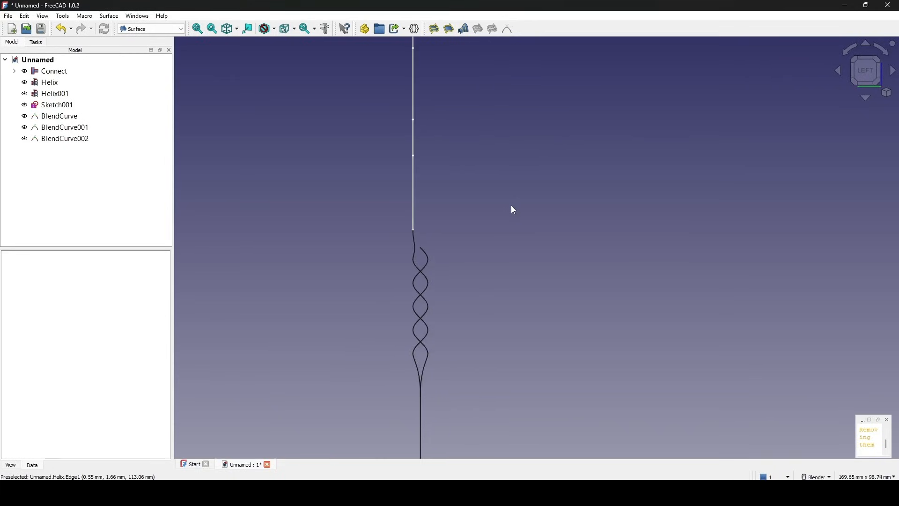
{"action": "left_click", "coordinate": [50, 105]}
{"action": "left_click", "coordinate": [6, 303]}
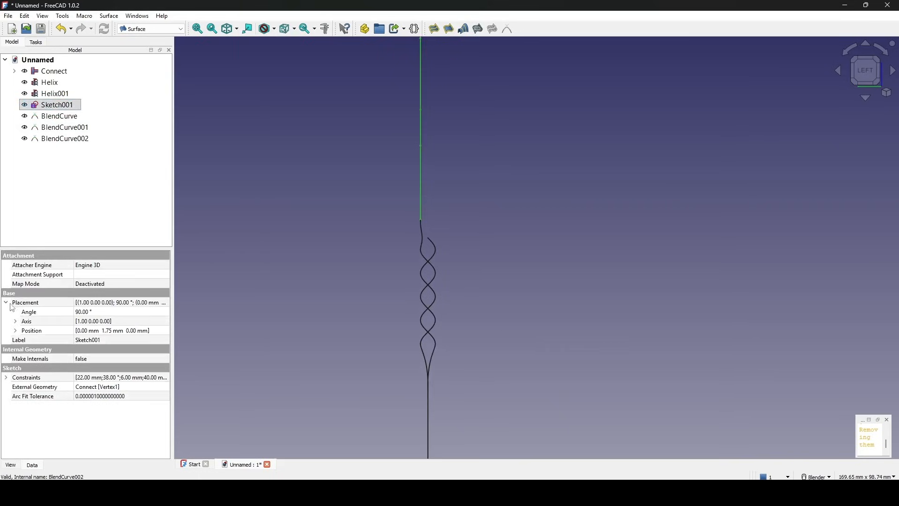
{"action": "left_click", "coordinate": [15, 331]}
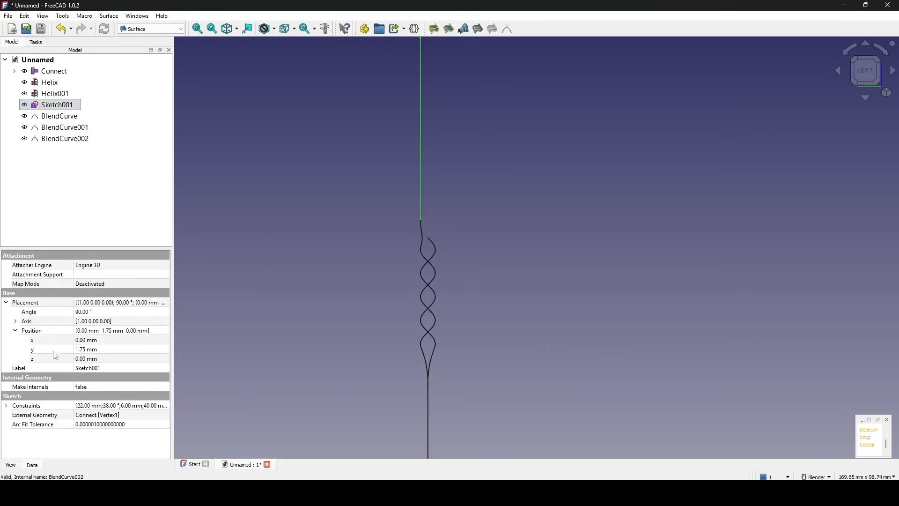
{"action": "left_click", "coordinate": [103, 350]}
{"action": "type", "text": "-17"}
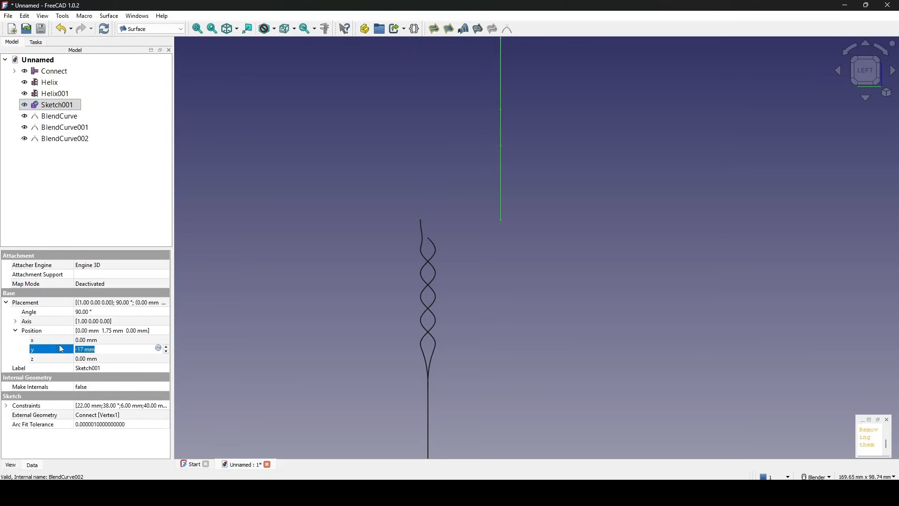
{"action": "type", "text": "1"}
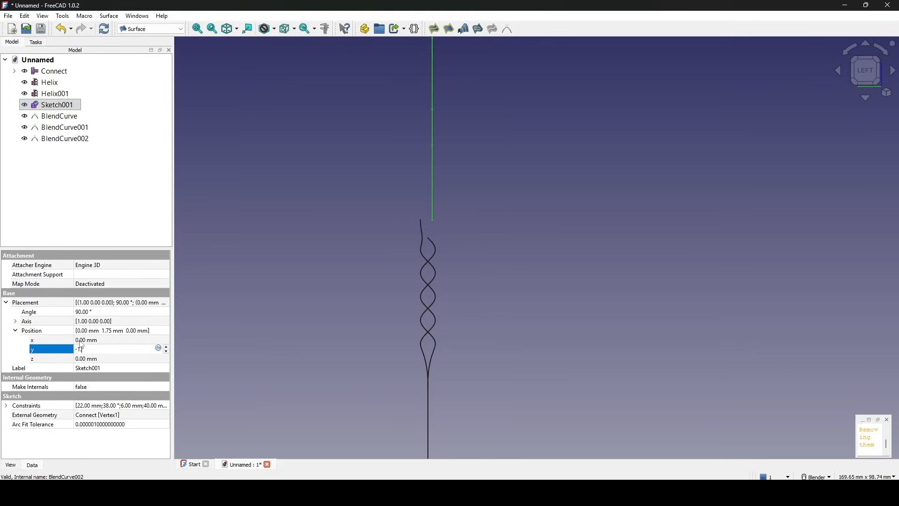
{"action": "type", "text": ".75"}
{"action": "left_click", "coordinate": [61, 352]}
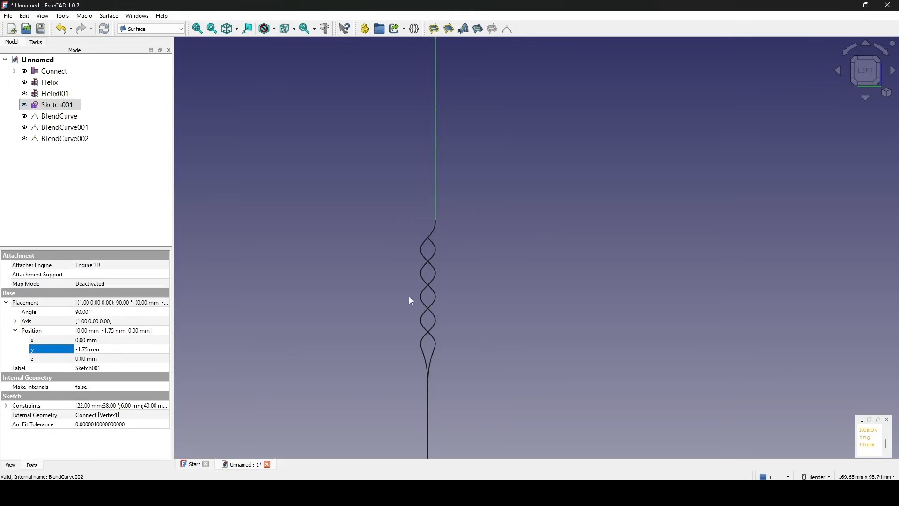
- Examine the hook's transition into the twisted neck from several angles and fit the whole hanger in view
{"action": "scroll", "coordinate": [410, 300], "scroll_direction": "down", "scroll_amount": 3}
{"action": "left_click", "coordinate": [483, 284]}
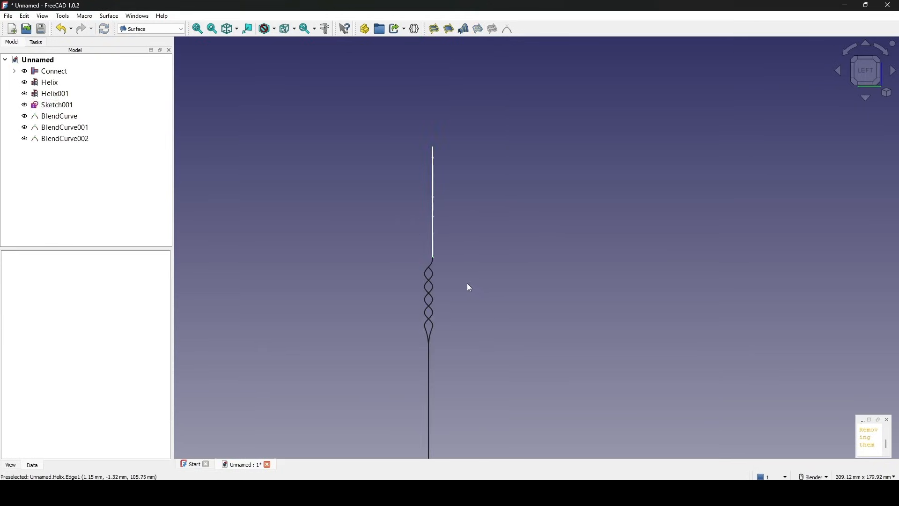
{"action": "mouse_move", "coordinate": [456, 280]}
{"action": "middle_mouse_down"}
{"action": "mouse_move", "coordinate": [471, 223]}
{"action": "mouse_move", "coordinate": [542, 233]}
{"action": "mouse_move", "coordinate": [413, 221]}
{"action": "mouse_move", "coordinate": [300, 225]}
{"action": "middle_mouse_up"}
{"action": "middle_click_drag", "start_coordinate": [616, 256], "coordinate": [533, 260]}
{"action": "scroll", "coordinate": [544, 276], "scroll_direction": "down", "scroll_amount": 2}
{"action": "scroll", "coordinate": [508, 235], "scroll_direction": "up", "scroll_amount": 6}
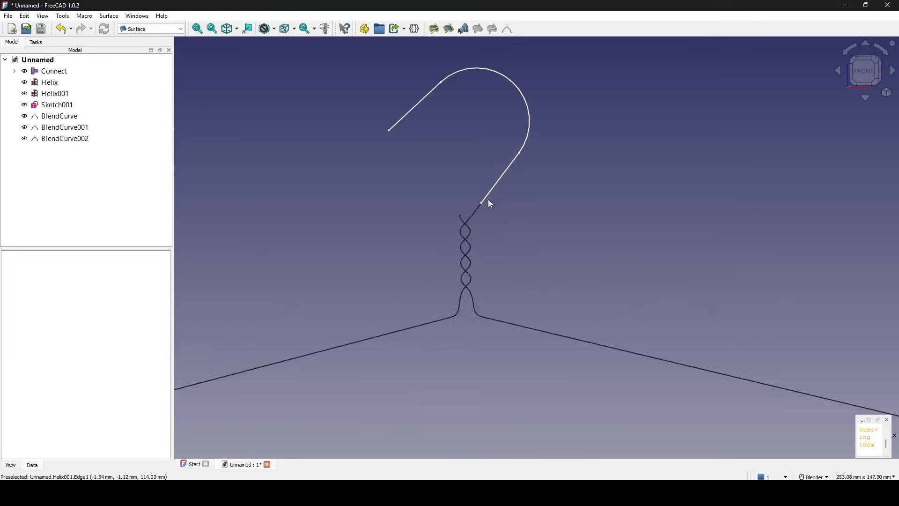
{"action": "middle_click_drag", "start_coordinate": [518, 225], "coordinate": [550, 253]}
{"action": "left_click", "coordinate": [198, 29]}
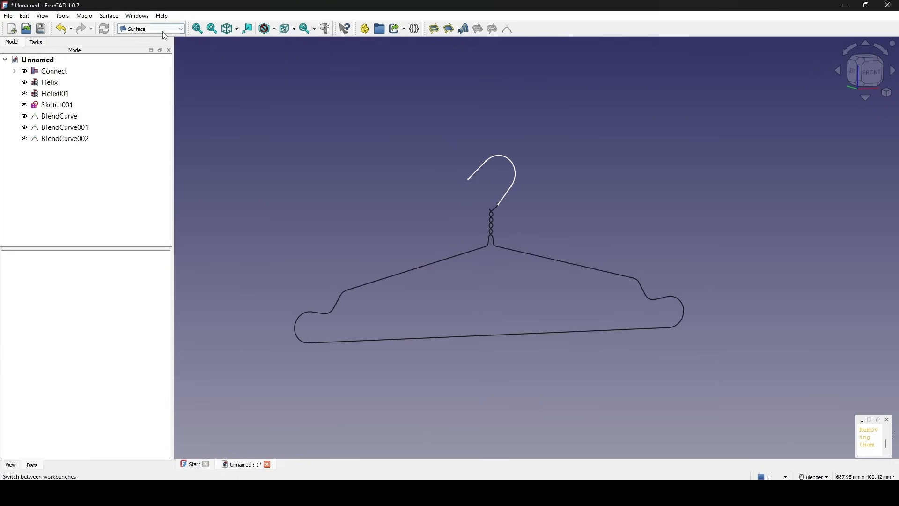
- In the Part workbench, join the outline, both helices, the hook sketch and all three blend curves with Connect objects
{"action": "left_click", "coordinate": [151, 29]}
{"action": "left_click", "coordinate": [135, 71]}
{"action": "left_click", "coordinate": [78, 72]}
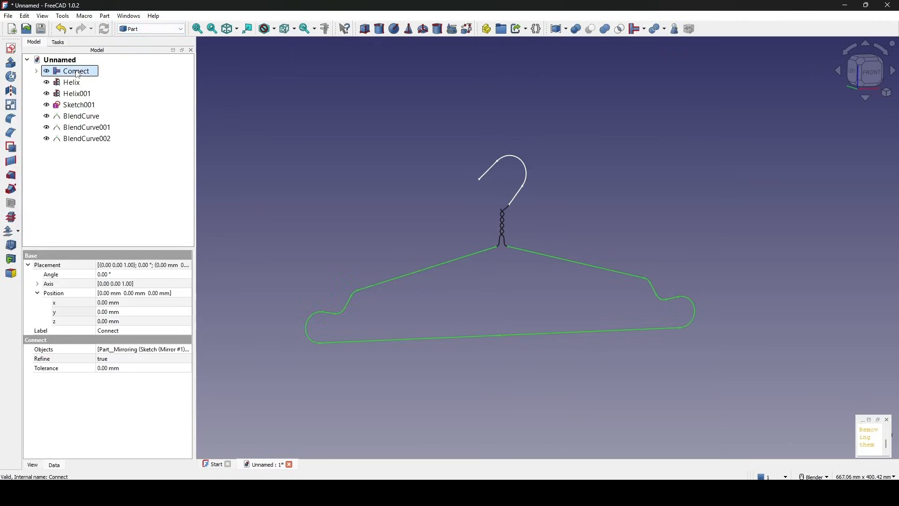
{"action": "left_click", "coordinate": [73, 82], "text": "ctrl"}
{"action": "left_click", "coordinate": [75, 94], "text": "ctrl"}
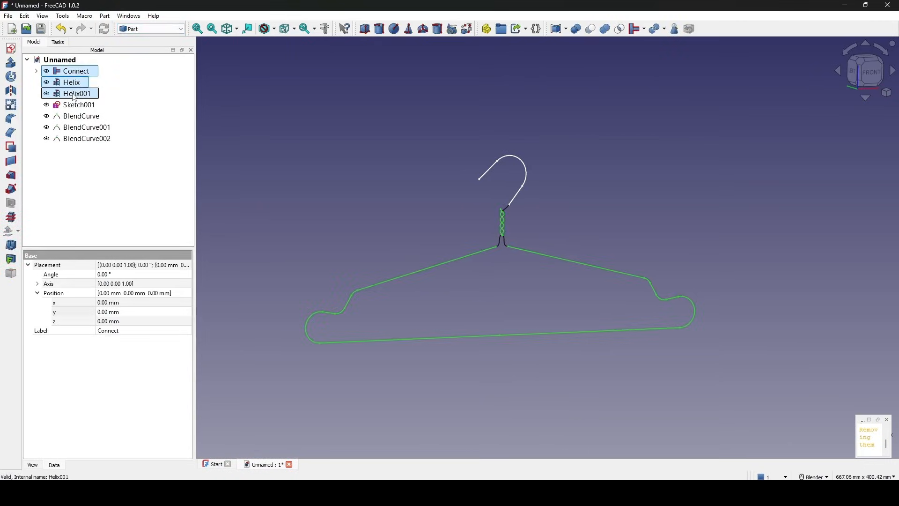
{"action": "left_click", "coordinate": [77, 106], "text": "ctrl"}
{"action": "left_click", "coordinate": [77, 117], "text": "ctrl"}
{"action": "left_click", "coordinate": [76, 128], "text": "ctrl"}
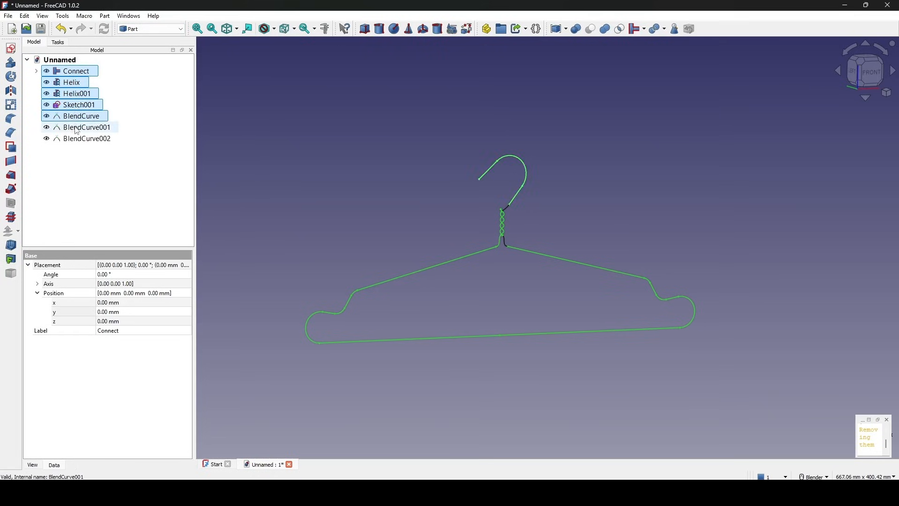
{"action": "left_click", "coordinate": [74, 139], "text": "ctrl"}
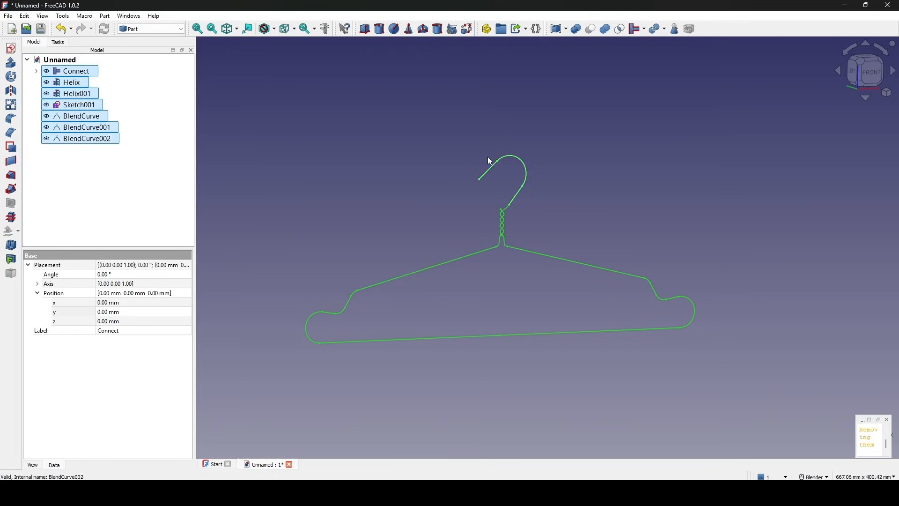
{"action": "left_click", "coordinate": [635, 36]}
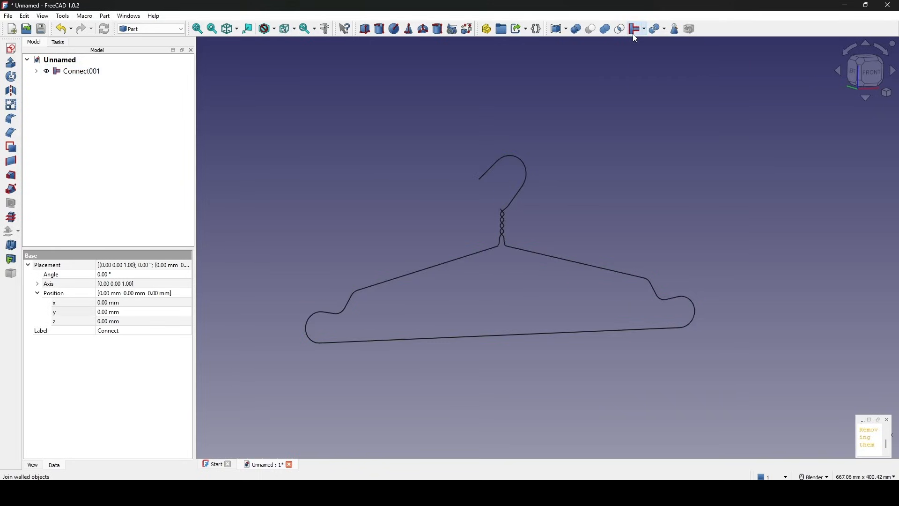
{"action": "left_click", "coordinate": [580, 180]}
- Create a sketch at the free end point of the hook, attached to its straight end line as Normal to edge
{"action": "scroll", "coordinate": [518, 169], "scroll_direction": "up", "scroll_amount": 5}
{"action": "middle_click_drag", "start_coordinate": [436, 220], "coordinate": [458, 219]}
{"action": "scroll", "coordinate": [458, 219], "scroll_direction": "up", "scroll_amount": 1}
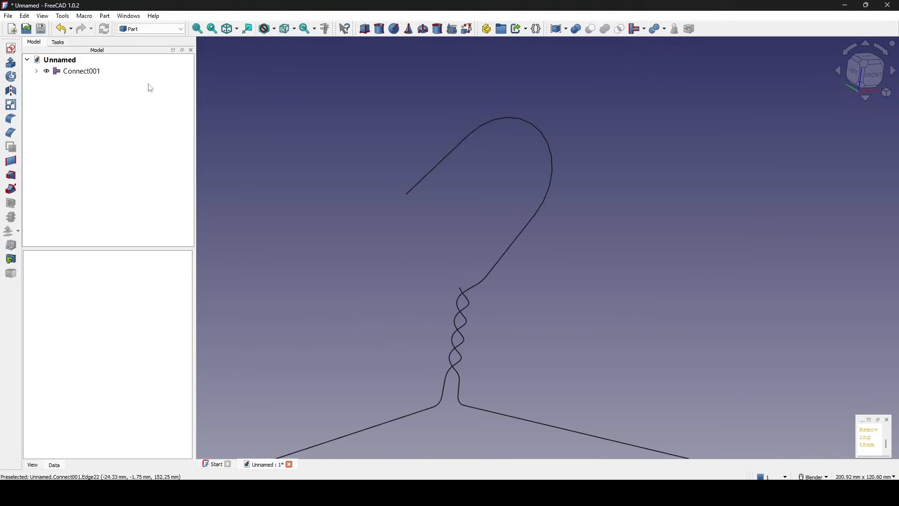
{"action": "left_click", "coordinate": [405, 194]}
{"action": "left_click", "coordinate": [427, 178], "text": "ctrl"}
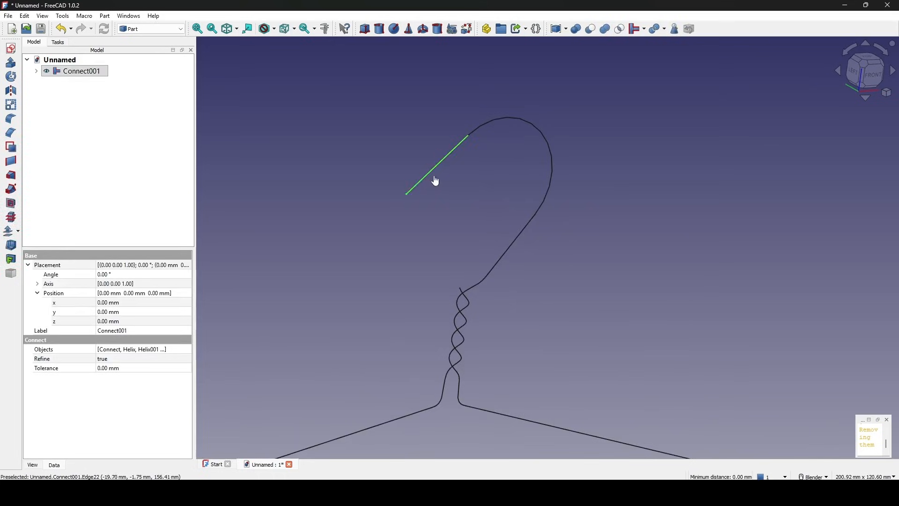
{"action": "left_click", "coordinate": [13, 52]}
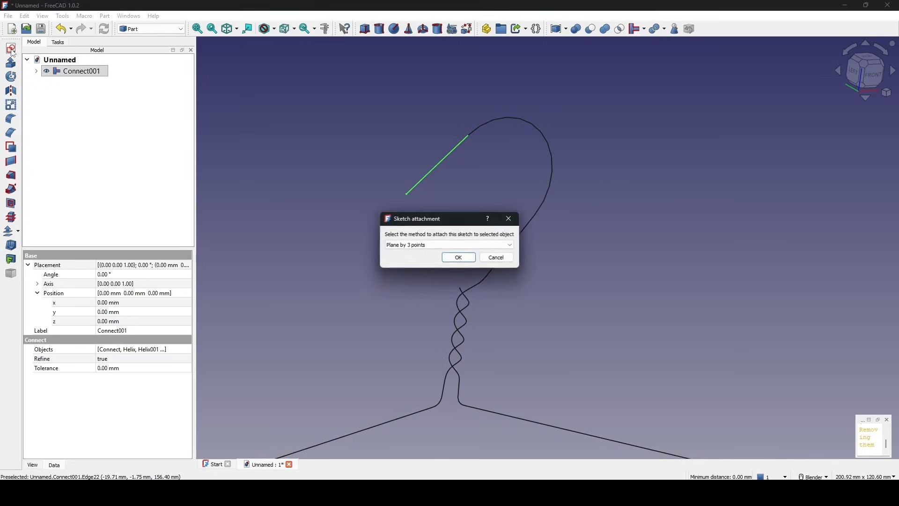
{"action": "left_click", "coordinate": [435, 244]}
{"action": "left_click", "coordinate": [430, 265]}
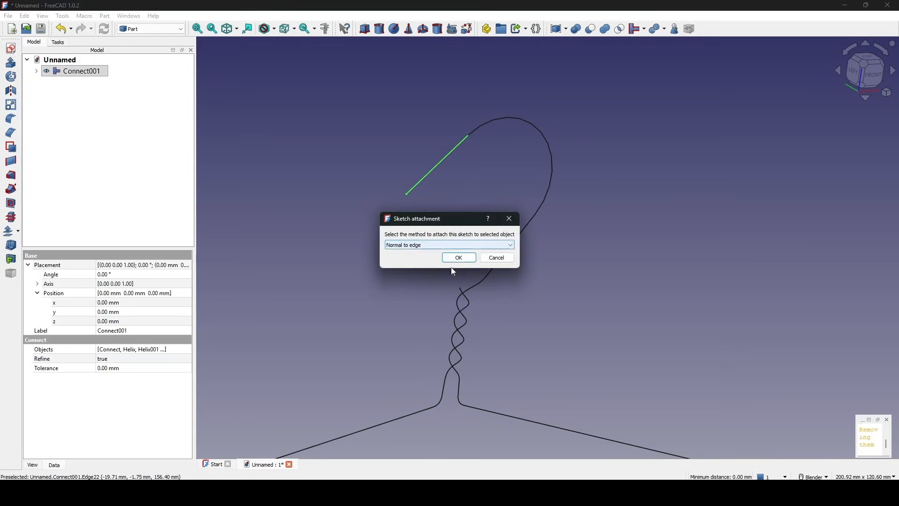
{"action": "left_click", "coordinate": [453, 257]}
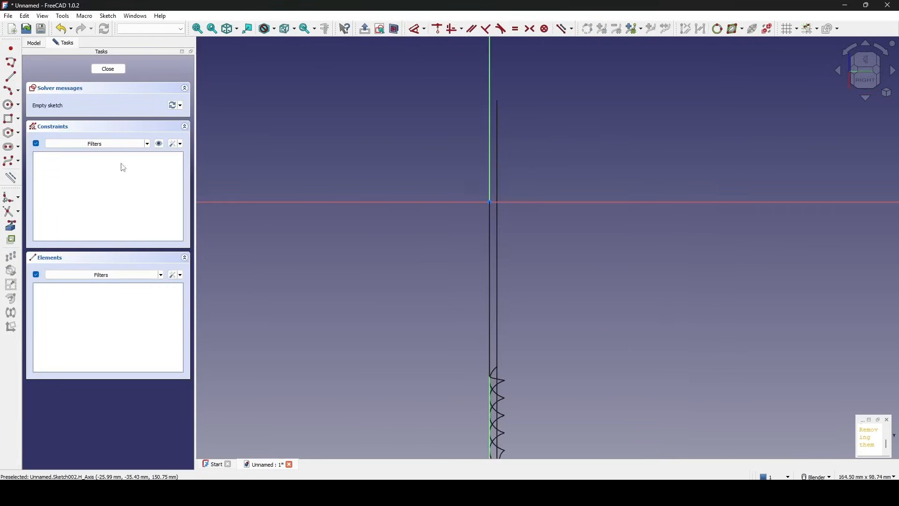
- Sketch a circle centred on the sketch origin at the hook's end as the wire profile
{"action": "left_click", "coordinate": [12, 111]}
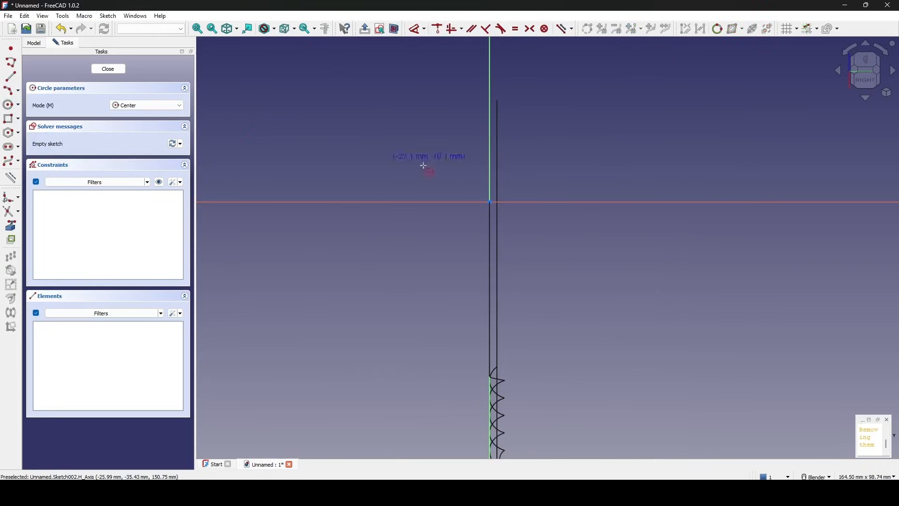
{"action": "left_click", "coordinate": [490, 202]}
{"action": "left_click", "coordinate": [515, 192]}
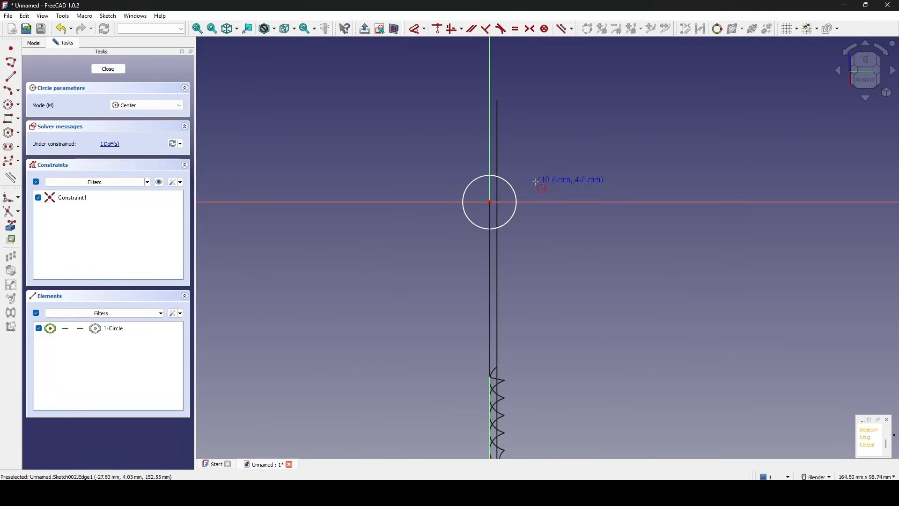
- Constrain the wire profile circle's diameter to 3 mm and close the sketch
{"action": "left_click", "coordinate": [516, 193]}
{"action": "key", "text": "d"}
{"action": "left_click", "coordinate": [602, 165]}
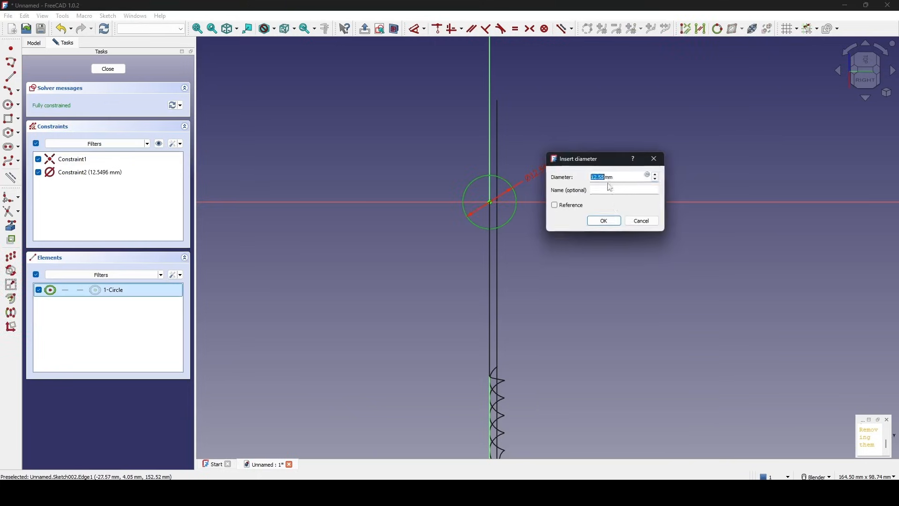
{"action": "type", "text": "3"}
{"action": "left_click", "coordinate": [609, 220]}
{"action": "key", "text": "Escape"}
{"action": "left_click", "coordinate": [113, 71]}
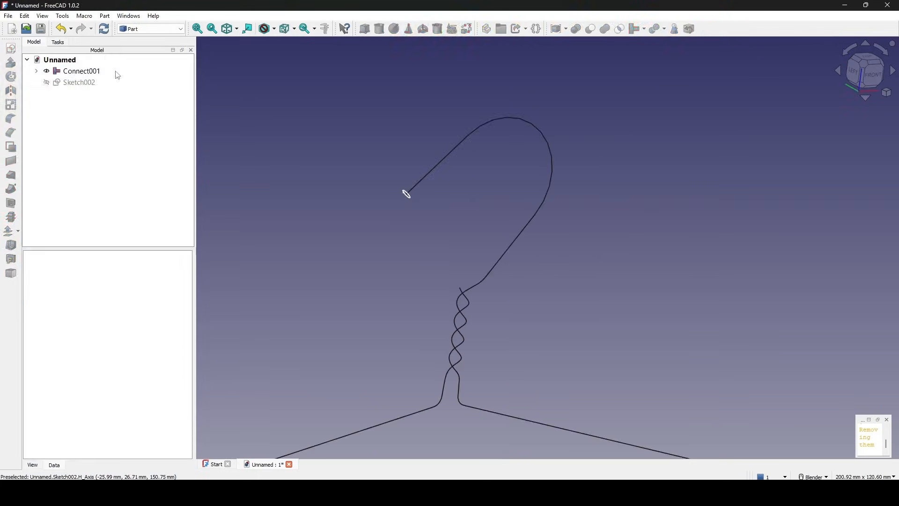
- Start a Part Sweep and add the circle sketch Sketch002 as its profile
{"action": "scroll", "coordinate": [468, 253], "scroll_direction": "down", "scroll_amount": 2}
{"action": "middle_click_drag", "start_coordinate": [511, 244], "coordinate": [524, 189], "text": "shift"}
{"action": "left_click", "coordinate": [559, 222]}
{"action": "middle_click_drag", "start_coordinate": [563, 227], "coordinate": [407, 233]}
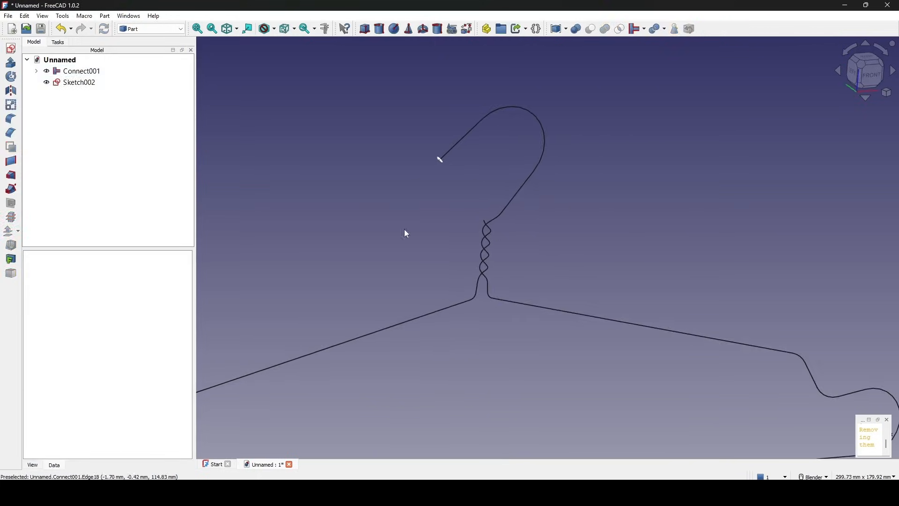
{"action": "left_click", "coordinate": [12, 190]}
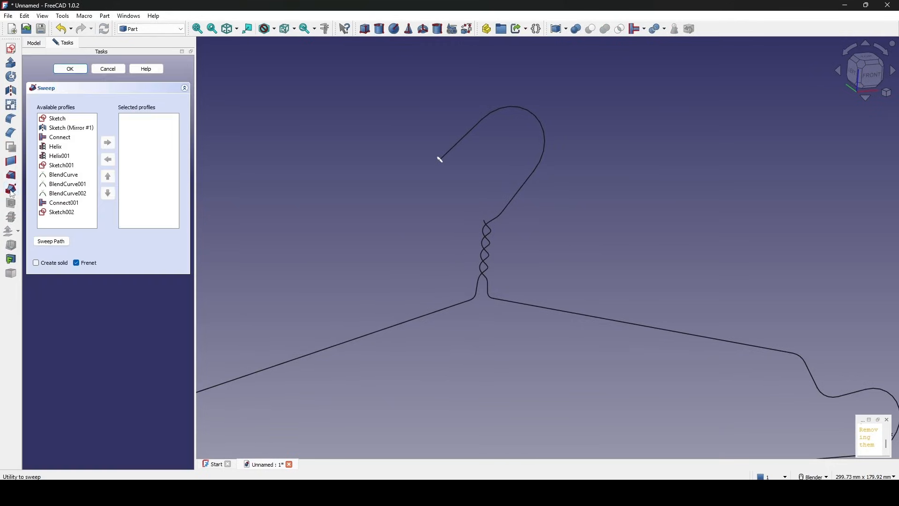
{"action": "left_click", "coordinate": [68, 214]}
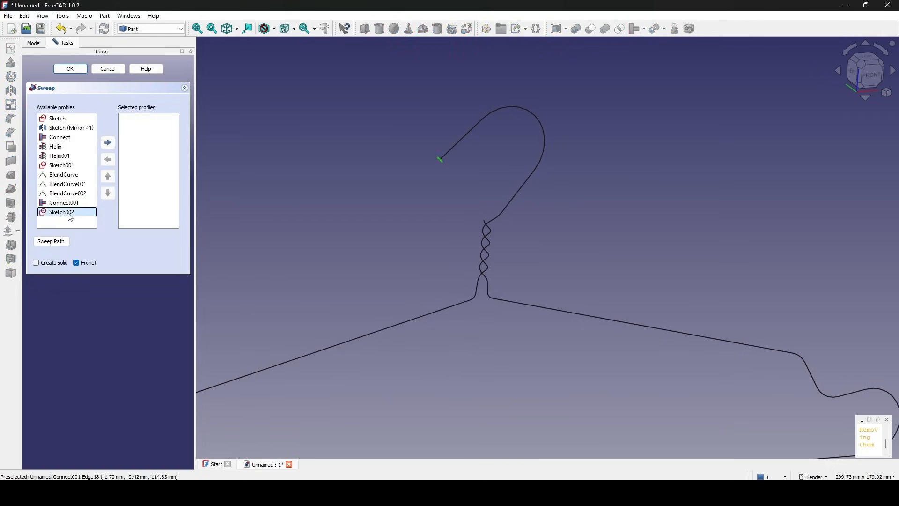
{"action": "double_click", "coordinate": [69, 213]}
- Begin the sweep path by selecting the connected edges from the hook's free end through its blend curve, helix and neck to the left shoulder
{"action": "left_click", "coordinate": [51, 242]}
{"action": "scroll", "coordinate": [478, 152], "scroll_direction": "up", "scroll_amount": 2}
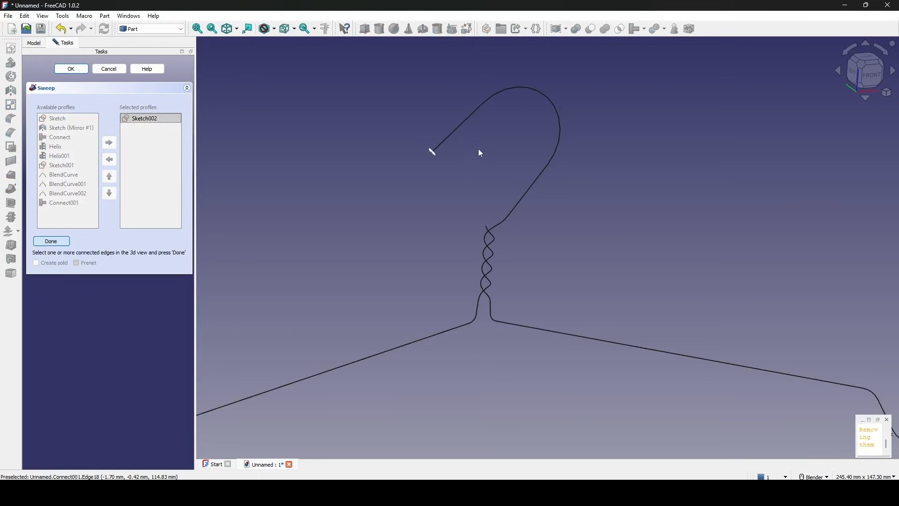
{"action": "left_click", "coordinate": [465, 122]}
{"action": "left_click", "coordinate": [509, 94], "text": "ctrl"}
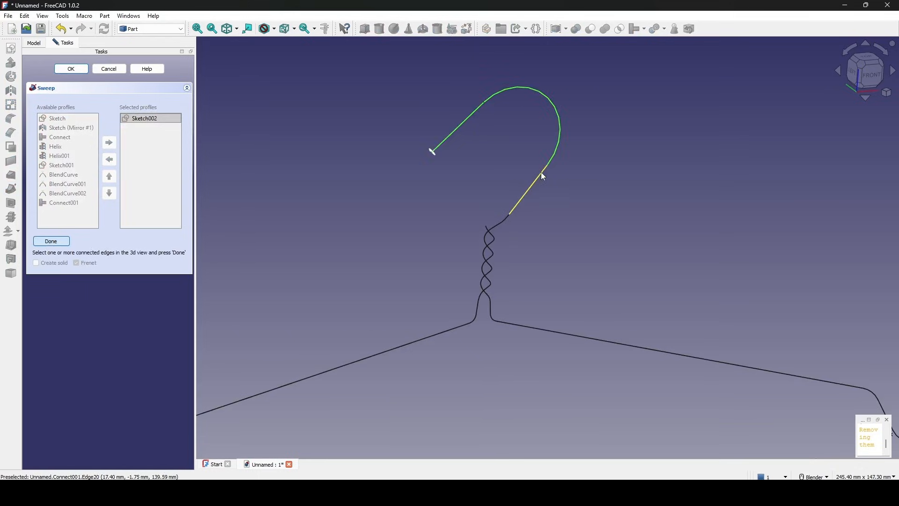
{"action": "left_click", "coordinate": [502, 220], "text": "ctrl"}
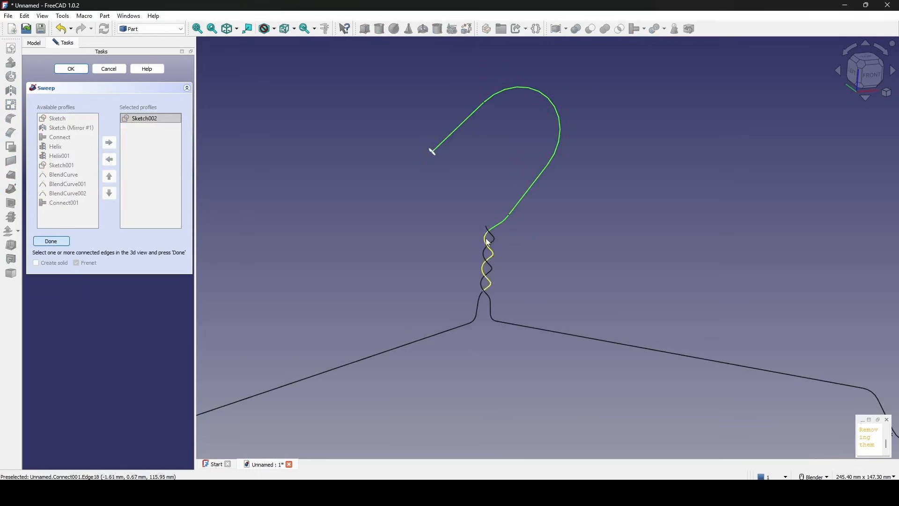
{"action": "left_click", "coordinate": [486, 241], "text": "ctrl"}
{"action": "left_click", "coordinate": [478, 299], "text": "ctrl"}
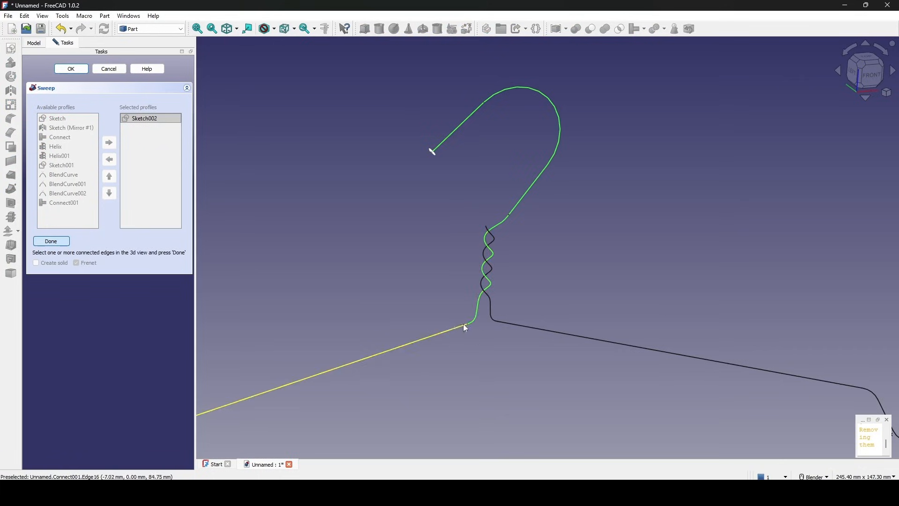
{"action": "left_click", "coordinate": [454, 328], "text": "ctrl"}
- Extend the sweep path around the outline through the left end curves, bottom bar, right end curves and right shoulder line
{"action": "scroll", "coordinate": [445, 330], "scroll_direction": "down", "scroll_amount": 5}
{"action": "scroll", "coordinate": [487, 275], "scroll_direction": "up", "scroll_amount": 2}
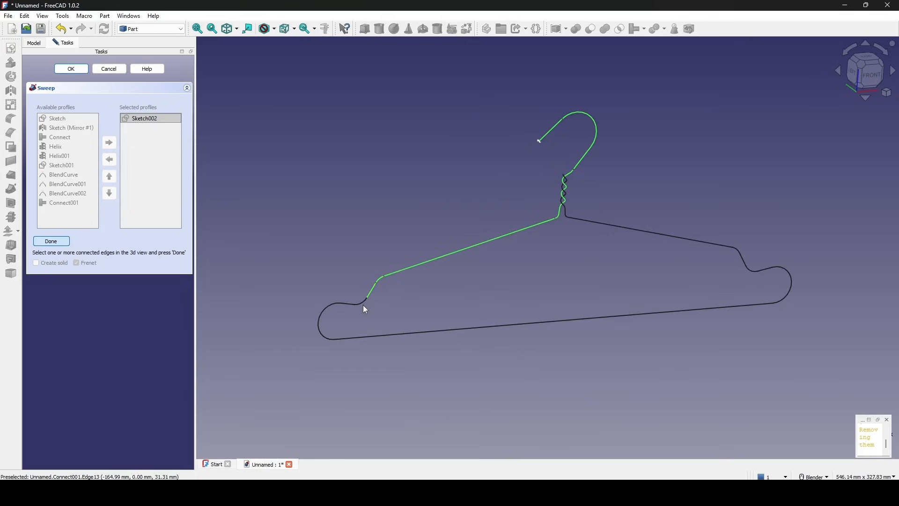
{"action": "left_click", "coordinate": [333, 304], "text": "ctrl"}
{"action": "left_click", "coordinate": [342, 338], "text": "ctrl"}
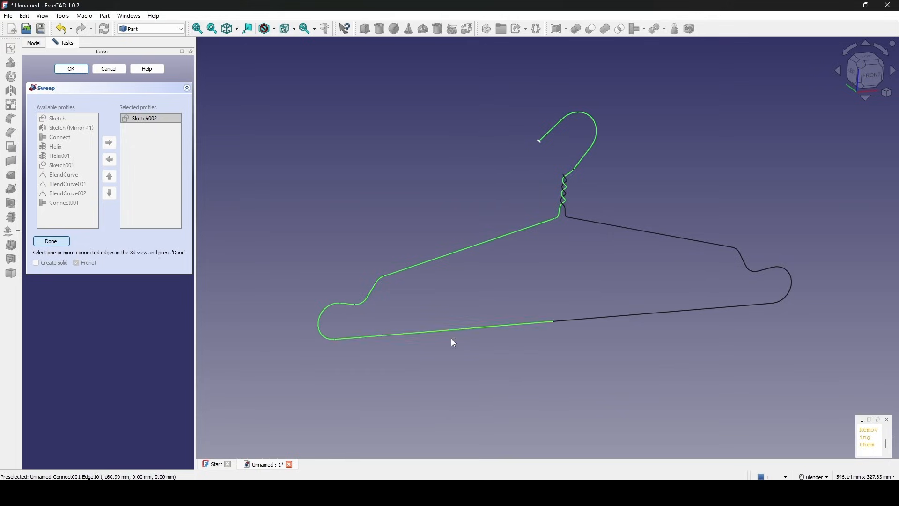
{"action": "left_click", "coordinate": [580, 320], "text": "ctrl"}
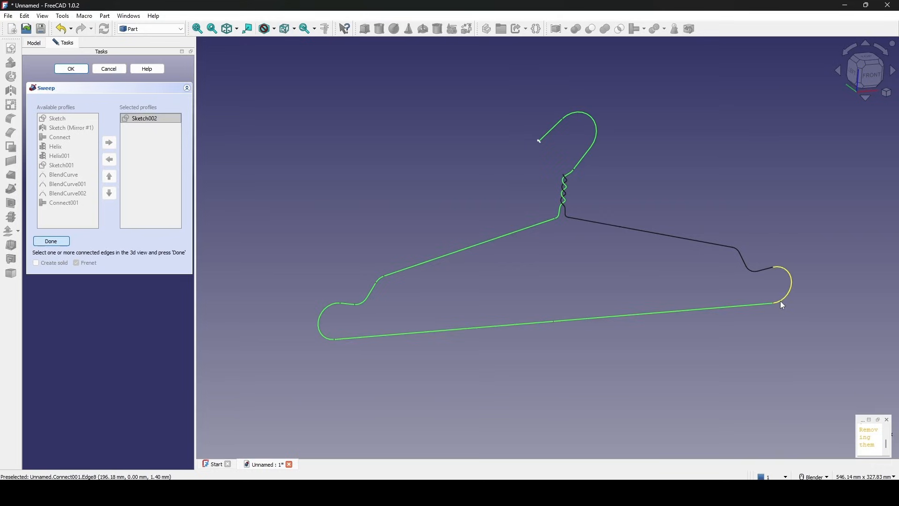
{"action": "left_click", "coordinate": [750, 272], "text": "ctrl"}
{"action": "left_click", "coordinate": [740, 253], "text": "ctrl"}
{"action": "left_click", "coordinate": [689, 239], "text": "ctrl"}
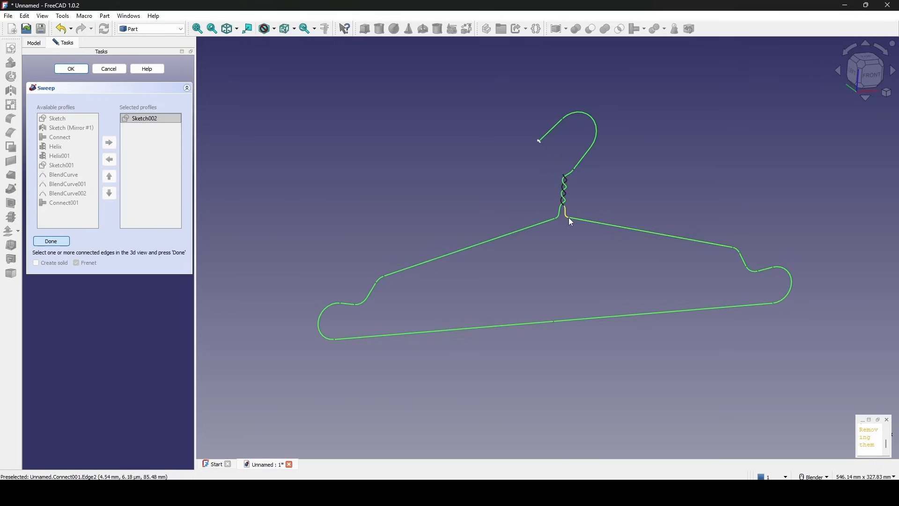
- Add the right neck bend and second helix to the path, then create the sweep with Create solid on and Frenet off
{"action": "scroll", "coordinate": [567, 201], "scroll_direction": "up", "scroll_amount": 5}
{"action": "left_click", "coordinate": [535, 205], "text": "ctrl"}
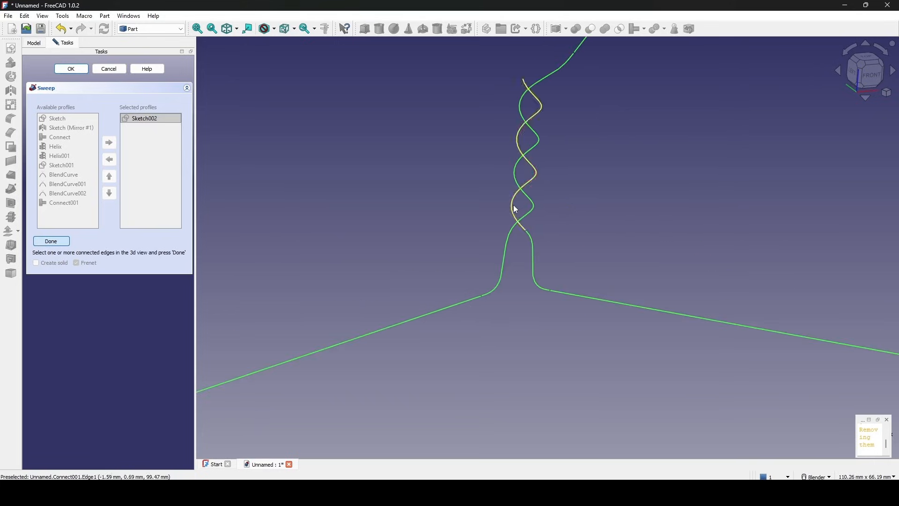
{"action": "scroll", "coordinate": [577, 213], "scroll_direction": "down", "scroll_amount": 5}
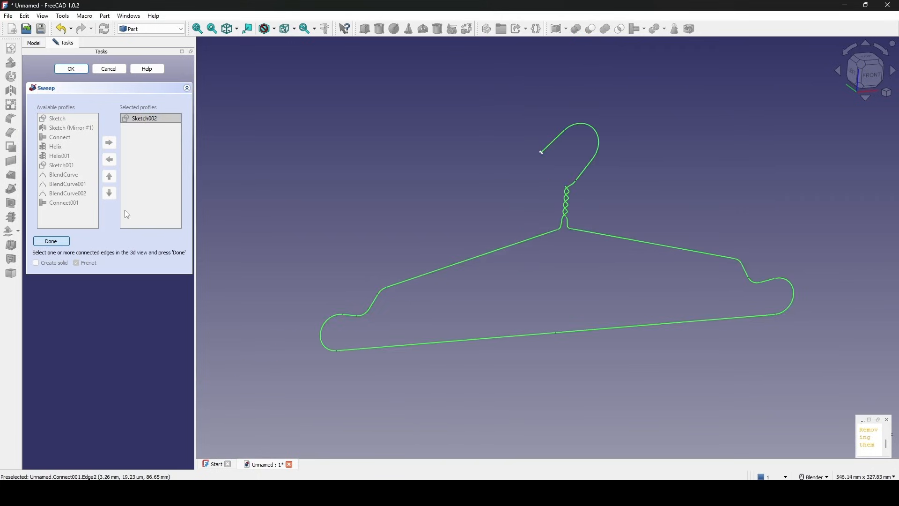
{"action": "left_click", "coordinate": [51, 242]}
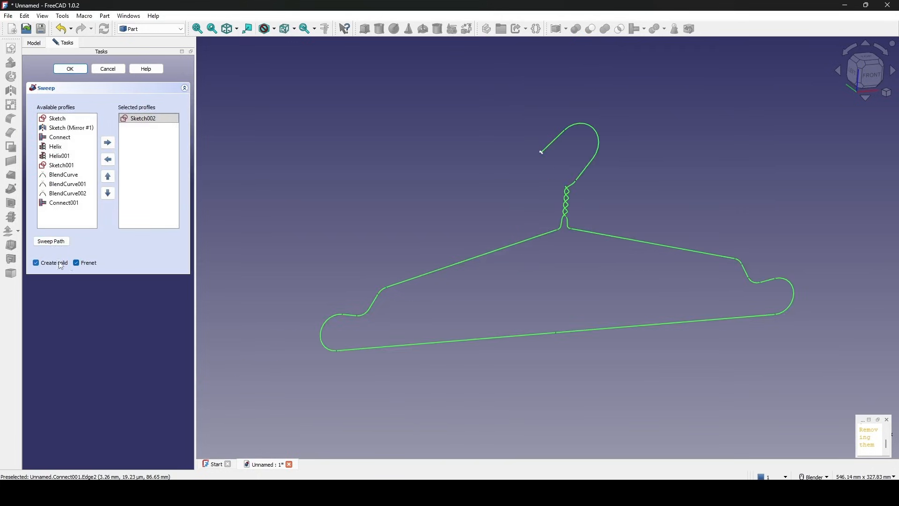
{"action": "left_click", "coordinate": [83, 70]}
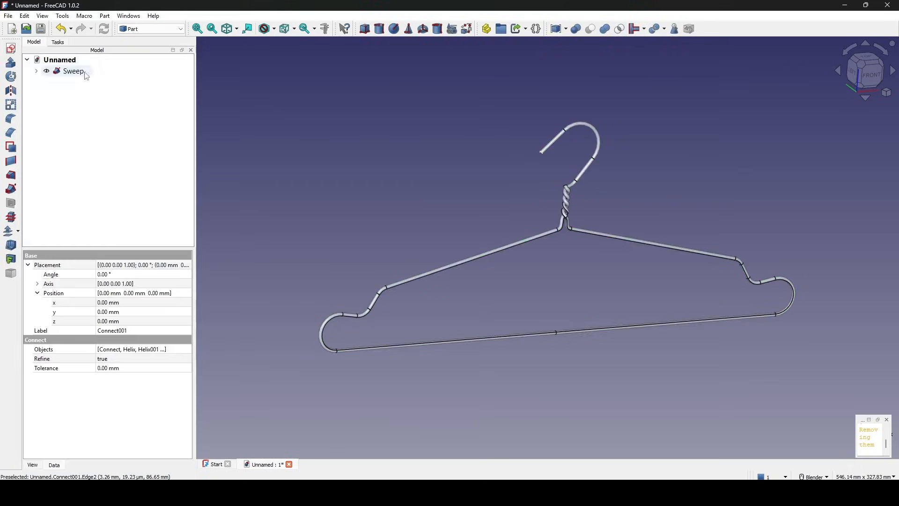
- Hide Sketch002 and Connect001 beneath the sweep and set the display style to Shaded
{"action": "middle_click_drag", "start_coordinate": [564, 248], "coordinate": [541, 276]}
{"action": "left_click", "coordinate": [577, 274]}
{"action": "left_click", "coordinate": [36, 71]}
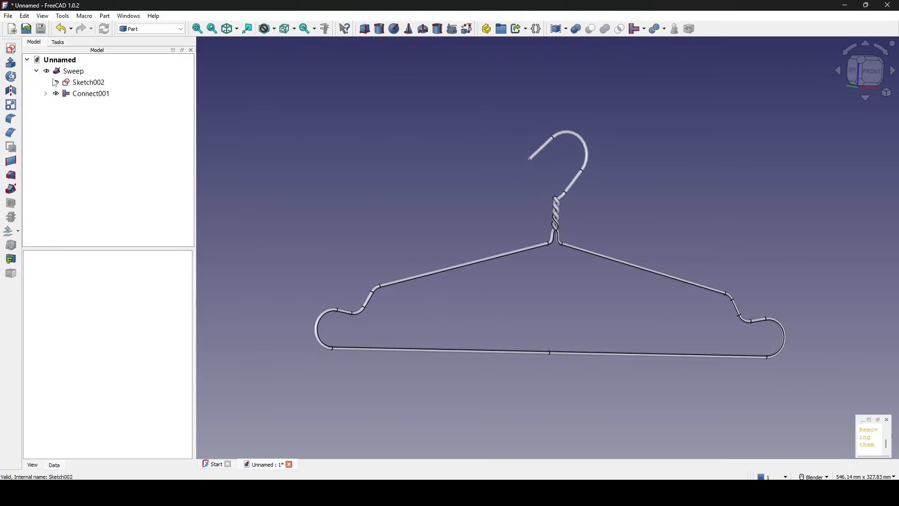
{"action": "left_click", "coordinate": [80, 82]}
{"action": "left_click", "coordinate": [77, 95], "text": "ctrl"}
{"action": "key", "text": "space"}
{"action": "left_click", "coordinate": [675, 228]}
{"action": "mouse_move", "coordinate": [675, 228]}
{"action": "middle_mouse_down"}
{"action": "mouse_move", "coordinate": [600, 236]}
{"action": "mouse_move", "coordinate": [714, 245]}
{"action": "mouse_move", "coordinate": [640, 261]}
{"action": "mouse_move", "coordinate": [683, 285]}
{"action": "mouse_move", "coordinate": [576, 289]}
{"action": "mouse_move", "coordinate": [528, 277]}
{"action": "mouse_move", "coordinate": [538, 237]}
{"action": "mouse_move", "coordinate": [504, 245]}
{"action": "mouse_move", "coordinate": [585, 257]}
{"action": "middle_mouse_up"}
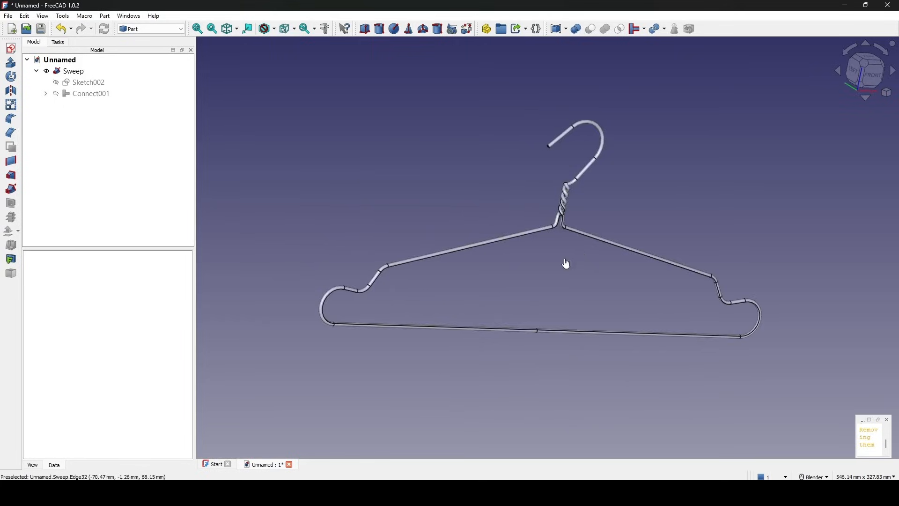
{"action": "left_click", "coordinate": [277, 31]}
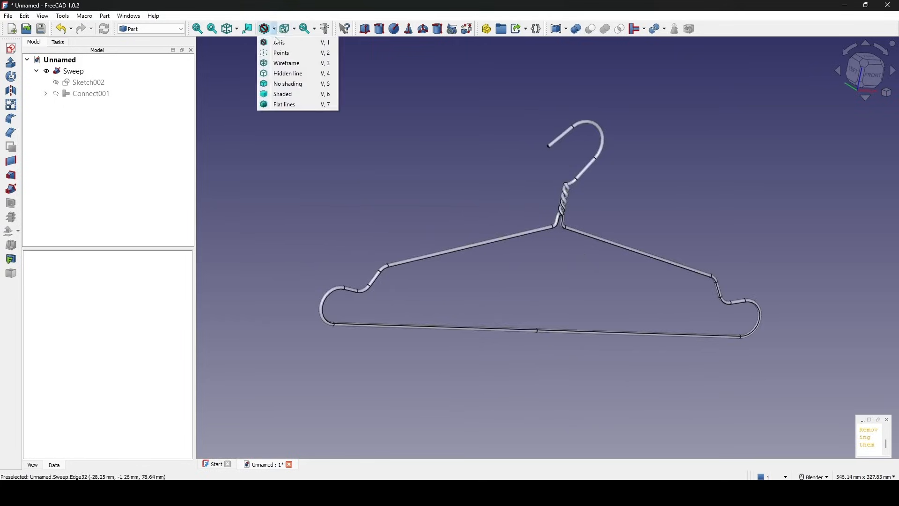
{"action": "left_click", "coordinate": [294, 96]}
{"action": "middle_click_drag", "start_coordinate": [426, 169], "coordinate": [364, 153]}
- Set the sweep's display Deviation to 1.00 and inspect the twisted neck
{"action": "left_click", "coordinate": [71, 71]}
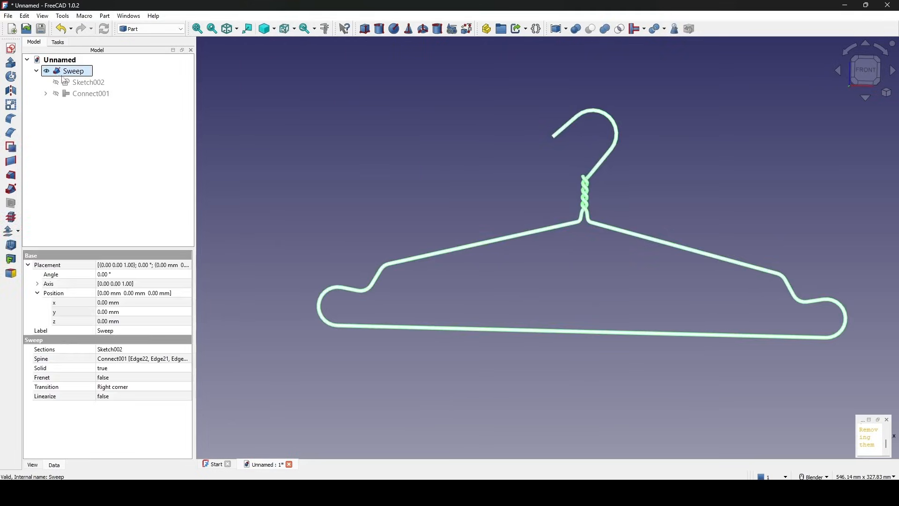
{"action": "left_click", "coordinate": [41, 465]}
{"action": "left_click", "coordinate": [121, 322]}
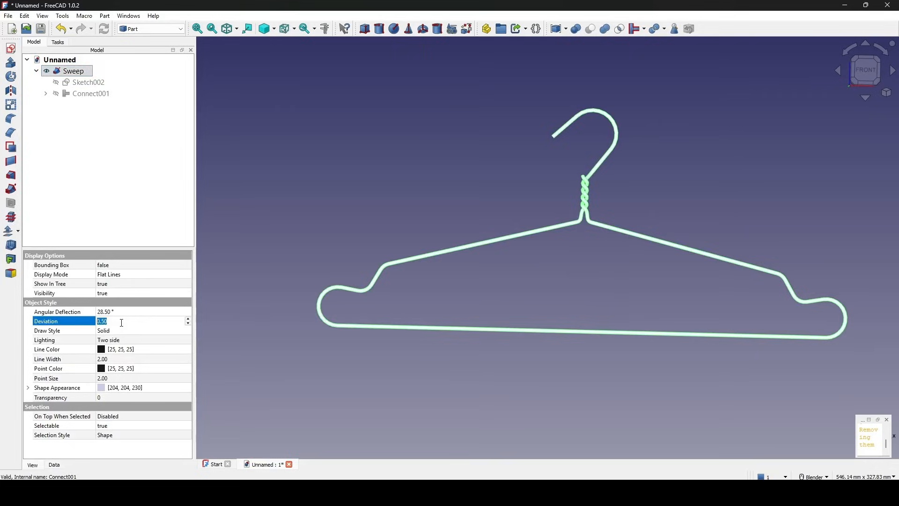
{"action": "left_click", "coordinate": [310, 171]}
{"action": "scroll", "coordinate": [581, 241], "scroll_direction": "up", "scroll_amount": 2}
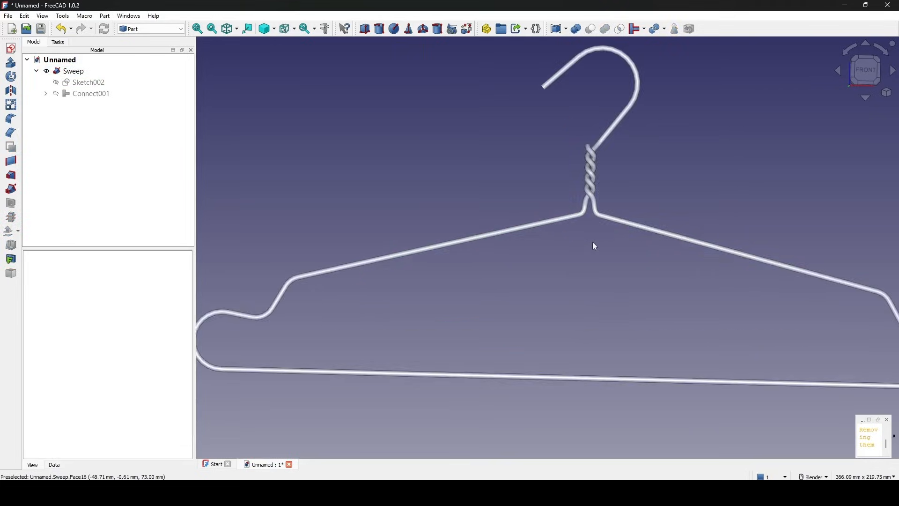
{"action": "middle_click_drag", "start_coordinate": [592, 241], "coordinate": [515, 248], "text": "shift"}
{"action": "middle_click_drag", "start_coordinate": [464, 244], "coordinate": [550, 240]}
{"action": "scroll", "coordinate": [553, 243], "scroll_direction": "up", "scroll_amount": 4}
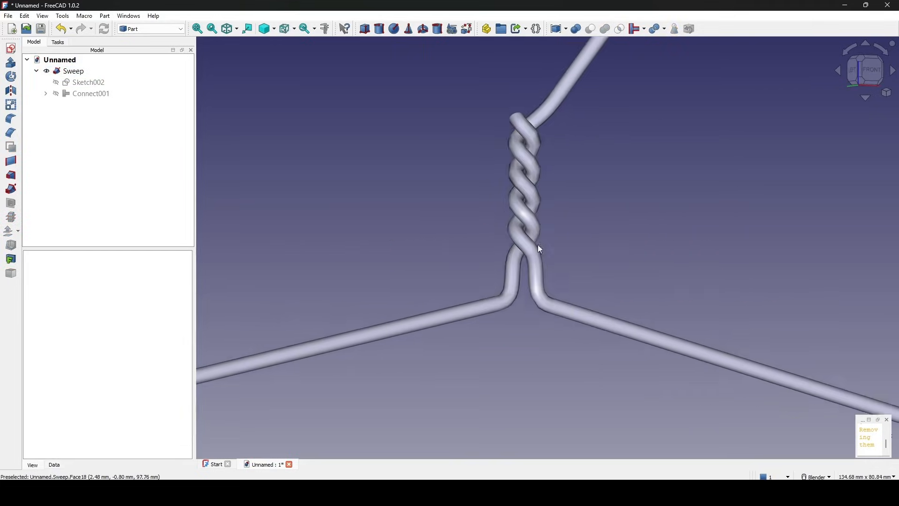
- Set the sweep's display Deviation to 0.01 and inspect the smoothness of the neck and hook
{"action": "left_click", "coordinate": [72, 72]}
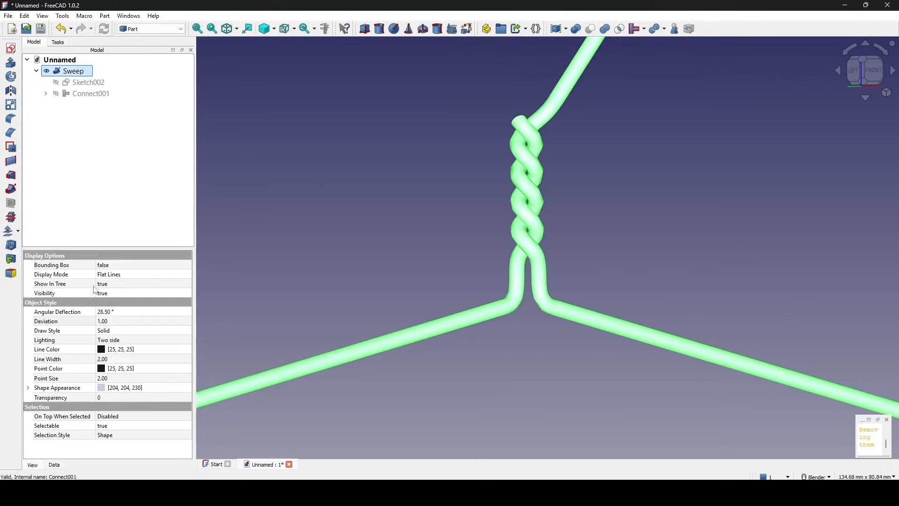
{"action": "left_click", "coordinate": [120, 325]}
{"action": "type", "text": ".0"}
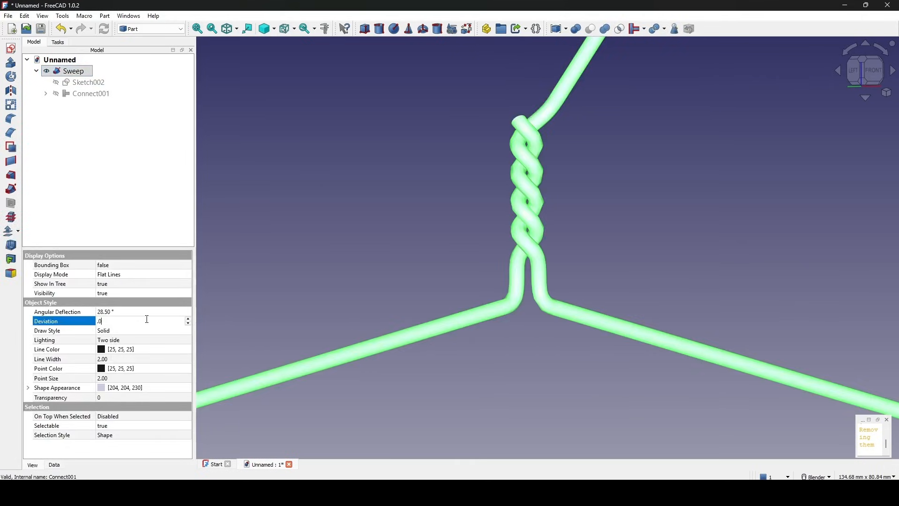
{"action": "type", "text": "1"}
{"action": "key", "text": "Return"}
{"action": "left_click", "coordinate": [310, 270]}
{"action": "scroll", "coordinate": [354, 271], "scroll_direction": "down", "scroll_amount": 3}
{"action": "middle_click_drag", "start_coordinate": [403, 241], "coordinate": [453, 263]}
{"action": "scroll", "coordinate": [420, 253], "scroll_direction": "down", "scroll_amount": 3}
{"action": "scroll", "coordinate": [676, 172], "scroll_direction": "up", "scroll_amount": 3}
{"action": "middle_click_drag", "start_coordinate": [677, 171], "coordinate": [737, 216], "text": "shift"}
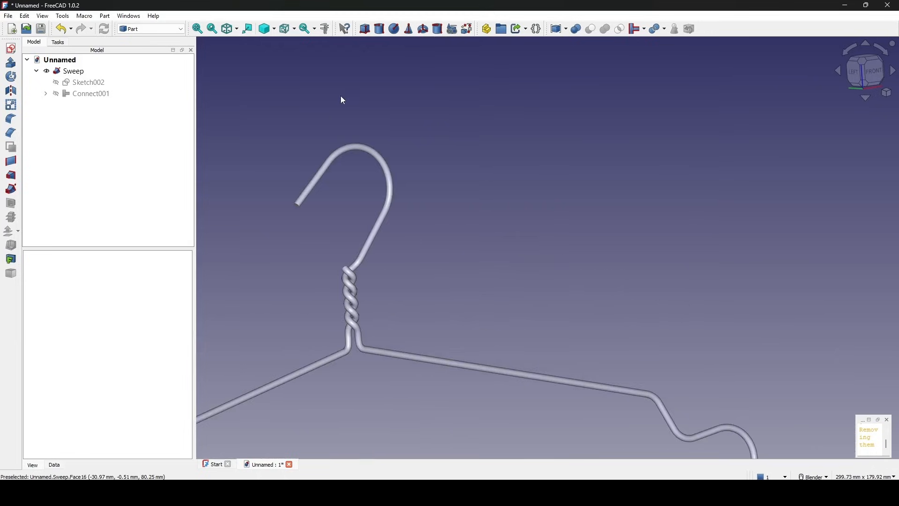
- Display the model with Flat lines and fillet the circular edge at the hook's free end with a 1 mm radius
{"action": "left_click", "coordinate": [274, 29]}
{"action": "left_click", "coordinate": [281, 107]}
{"action": "middle_click_drag", "start_coordinate": [377, 181], "coordinate": [492, 191], "text": "shift"}
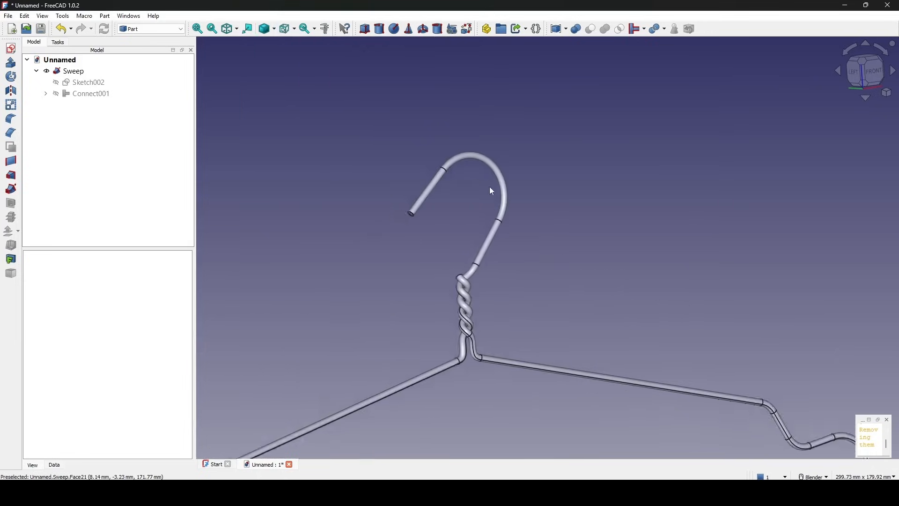
{"action": "scroll", "coordinate": [396, 222], "scroll_direction": "up", "scroll_amount": 4}
{"action": "left_click", "coordinate": [386, 214]}
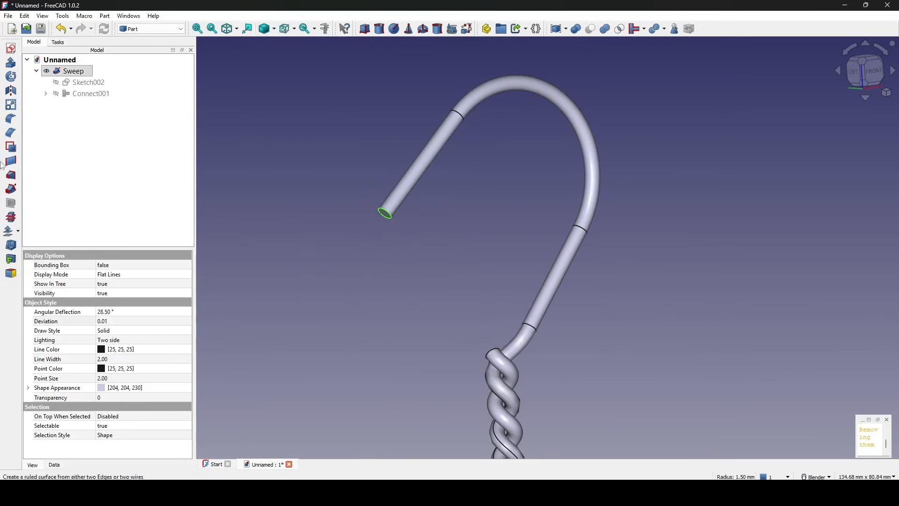
{"action": "left_click", "coordinate": [12, 120]}
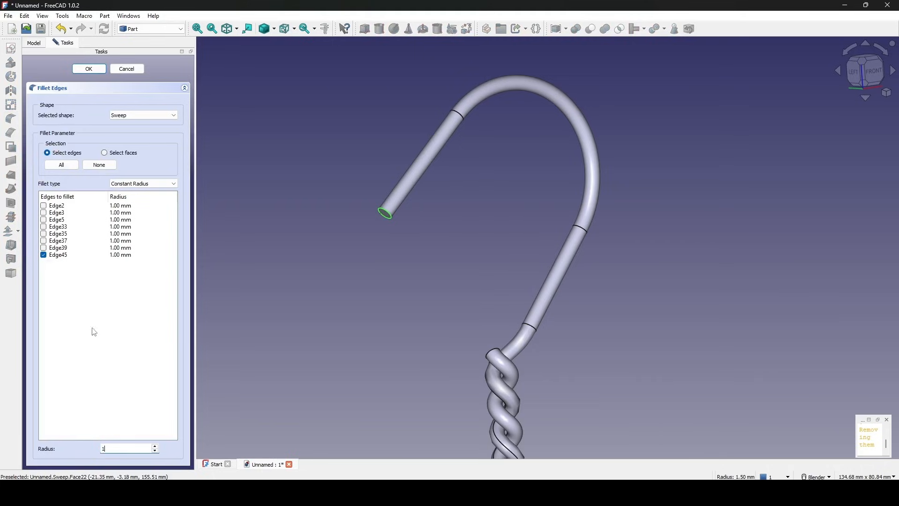
{"action": "left_click", "coordinate": [89, 68]}
- Edit the fillet to include the circular wire-end edge at the top of the twisted neck, with a 1 mm radius
{"action": "middle_click_drag", "start_coordinate": [466, 220], "coordinate": [491, 222]}
{"action": "scroll", "coordinate": [486, 228], "scroll_direction": "down", "scroll_amount": 5}
{"action": "scroll", "coordinate": [455, 301], "scroll_direction": "up", "scroll_amount": 5}
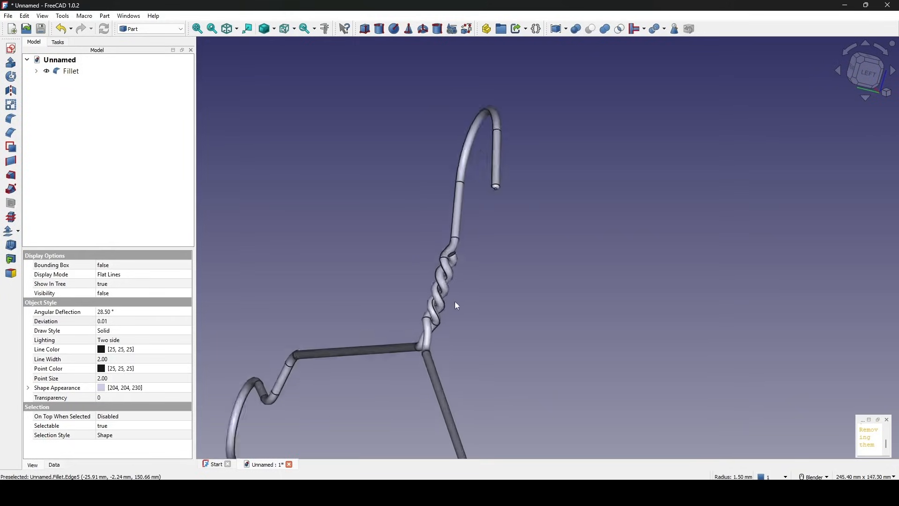
{"action": "double_click", "coordinate": [71, 71]}
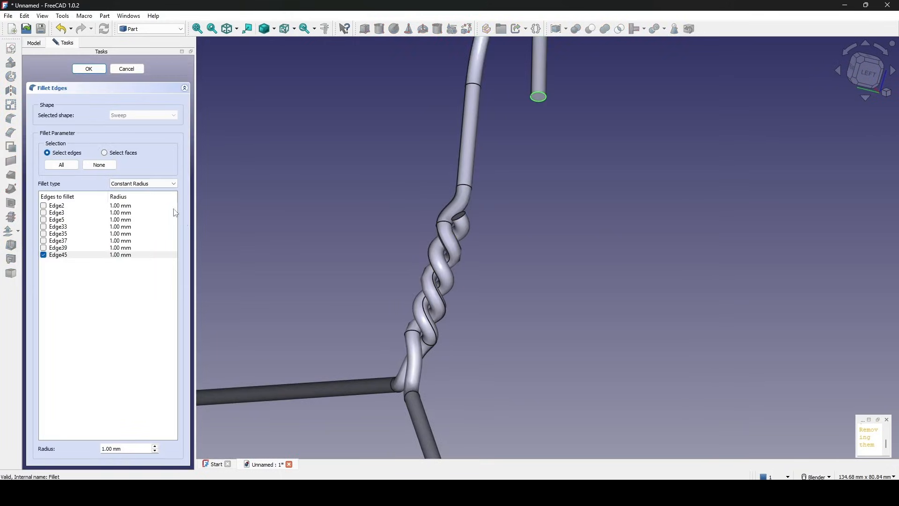
{"action": "left_click", "coordinate": [460, 216]}
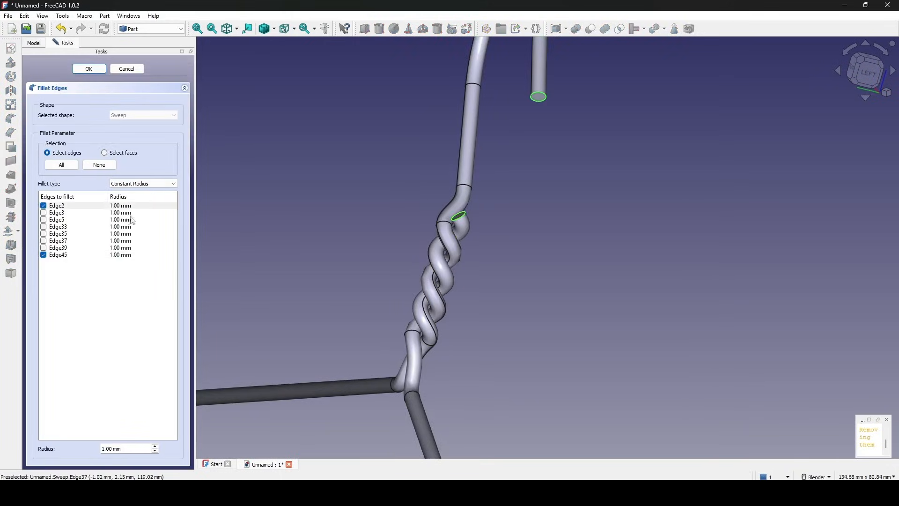
{"action": "left_click", "coordinate": [96, 71]}
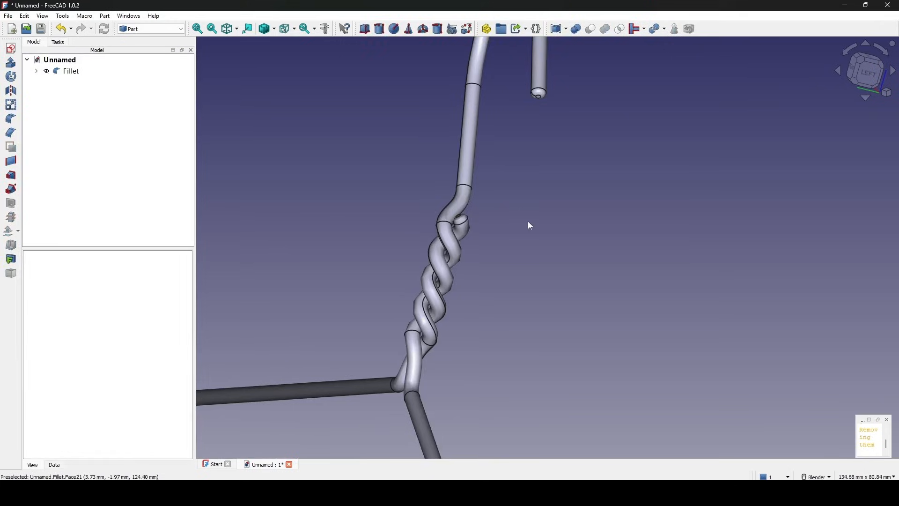
- Show the finished hanger shaded and view the whole model from an angle
{"action": "scroll", "coordinate": [538, 239], "scroll_direction": "down", "scroll_amount": 5}
{"action": "middle_click_drag", "start_coordinate": [544, 248], "coordinate": [352, 199]}
{"action": "middle_click_drag", "start_coordinate": [595, 264], "coordinate": [597, 297], "text": "shift"}
{"action": "mouse_move", "coordinate": [597, 297]}
{"action": "middle_mouse_down", "text": "shift"}
{"action": "mouse_move", "coordinate": [570, 294]}
{"action": "mouse_move", "coordinate": [582, 292]}
{"action": "middle_mouse_up", "text": "shift"}
{"action": "scroll", "coordinate": [572, 331], "scroll_direction": "down", "scroll_amount": 4}
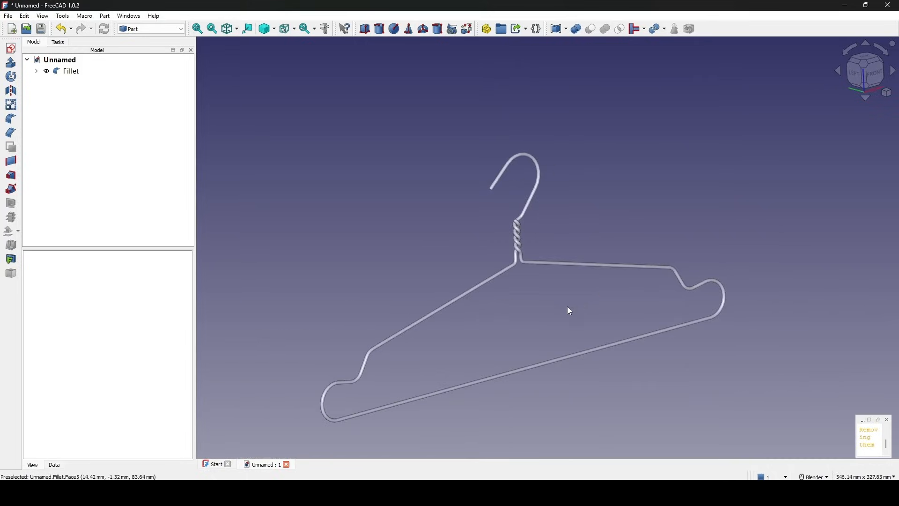